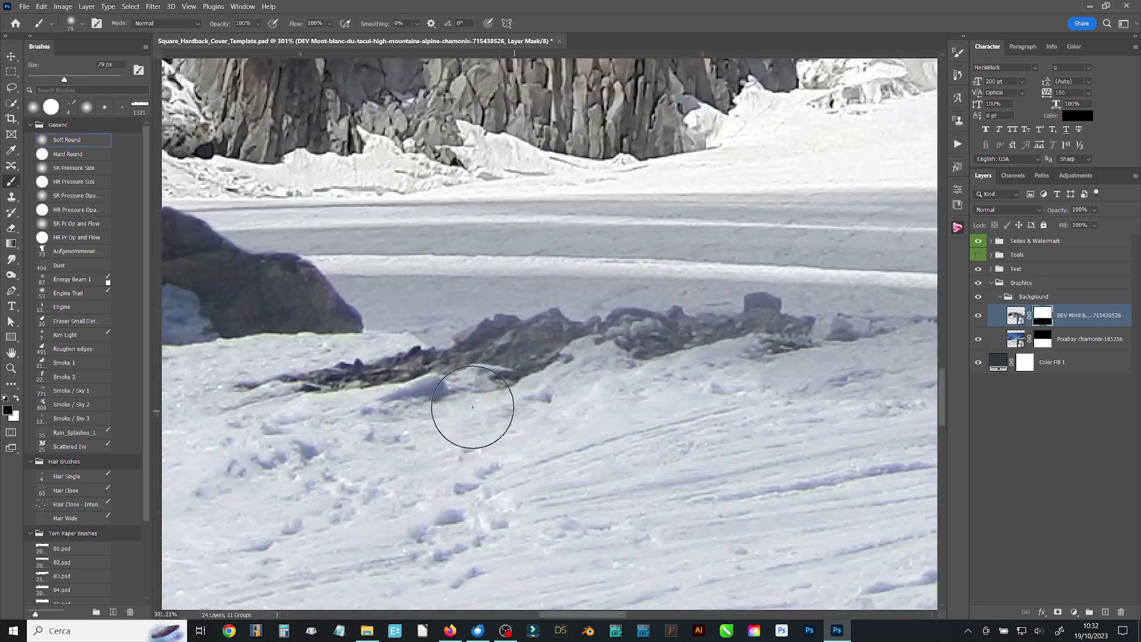
# Pan across the mountain layer mask and shrink the soft brush to paint the rock strip edges
pyautogui.hscroll(3, 684, 410)
pyautogui.hscroll(3, 523, 395)
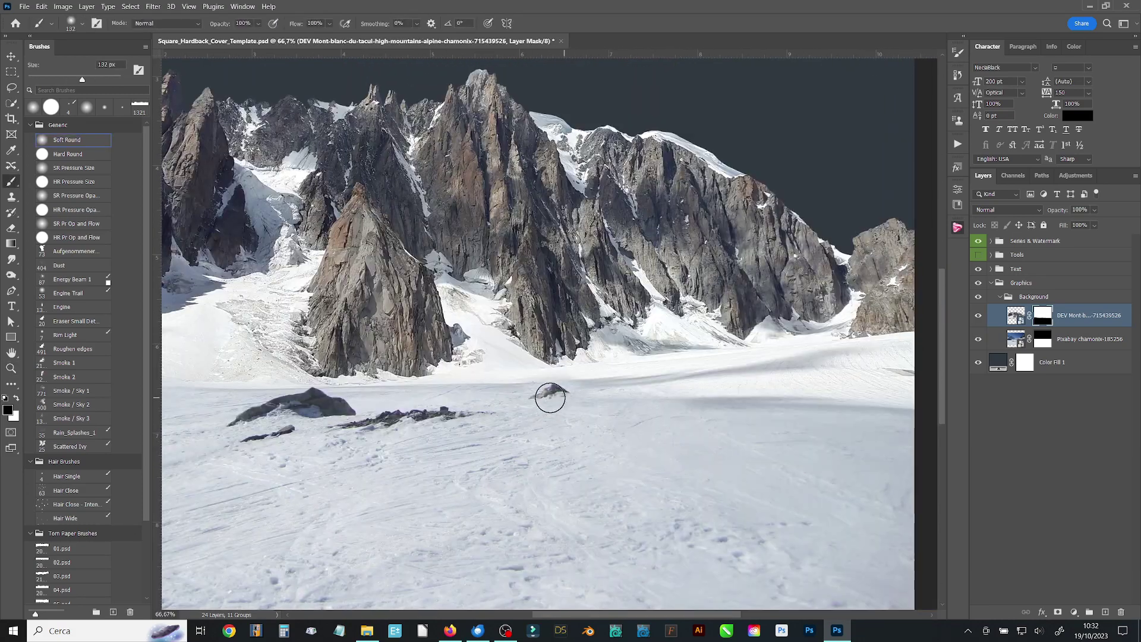
pyautogui.hscroll(3, 548, 395)
pyautogui.press('[')
pyautogui.press('[')
pyautogui.press('[')
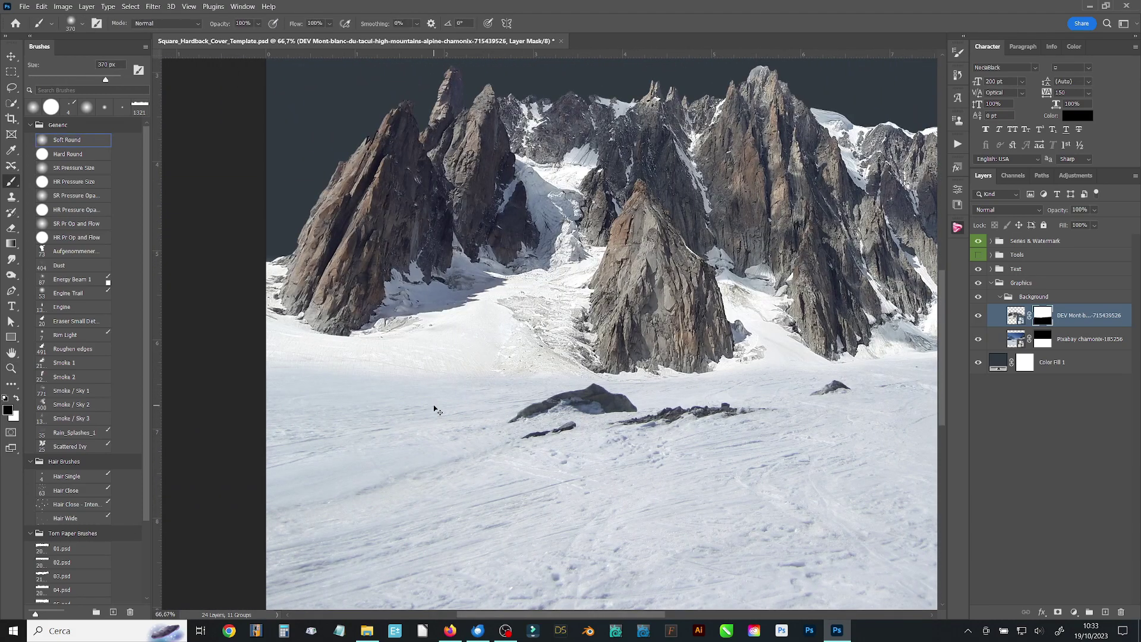
# Save the cover under the new name Raven's_Pass_Square.psd
pyautogui.click(25, 6)
pyautogui.click(48, 154)
pyautogui.write("Raven's_Pass_Square")
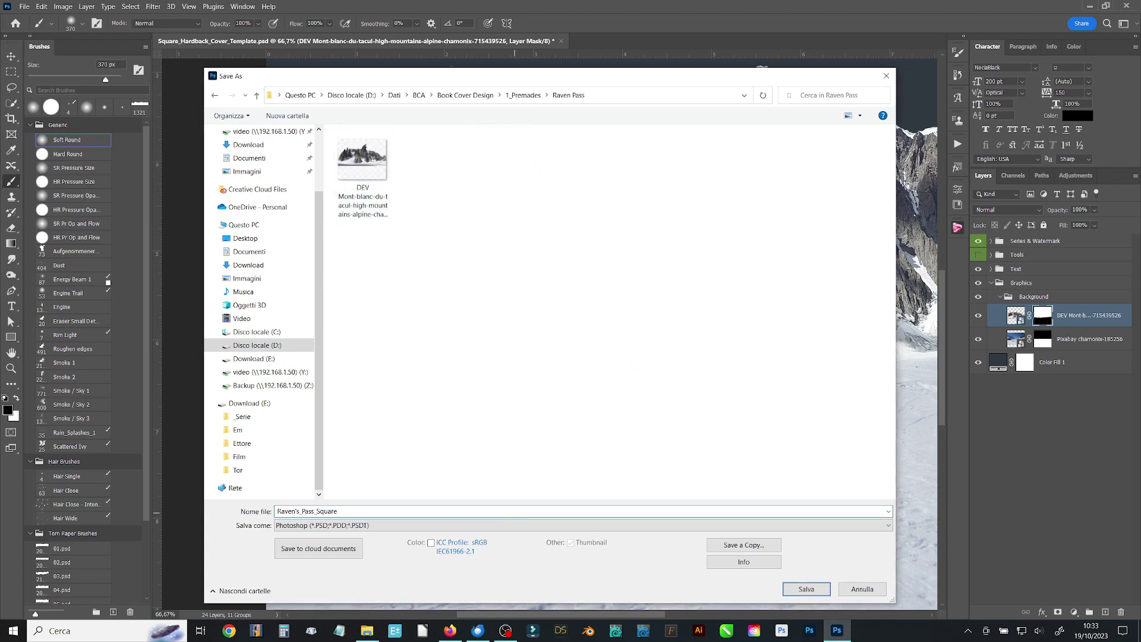
pyautogui.press('Return')
pyautogui.hotkey('ctrl', '0')
# Add a Levels adjustment to the mountain photo and compare Selective Color 1 on and off
pyautogui.click(990, 254)
pyautogui.click(1070, 447)
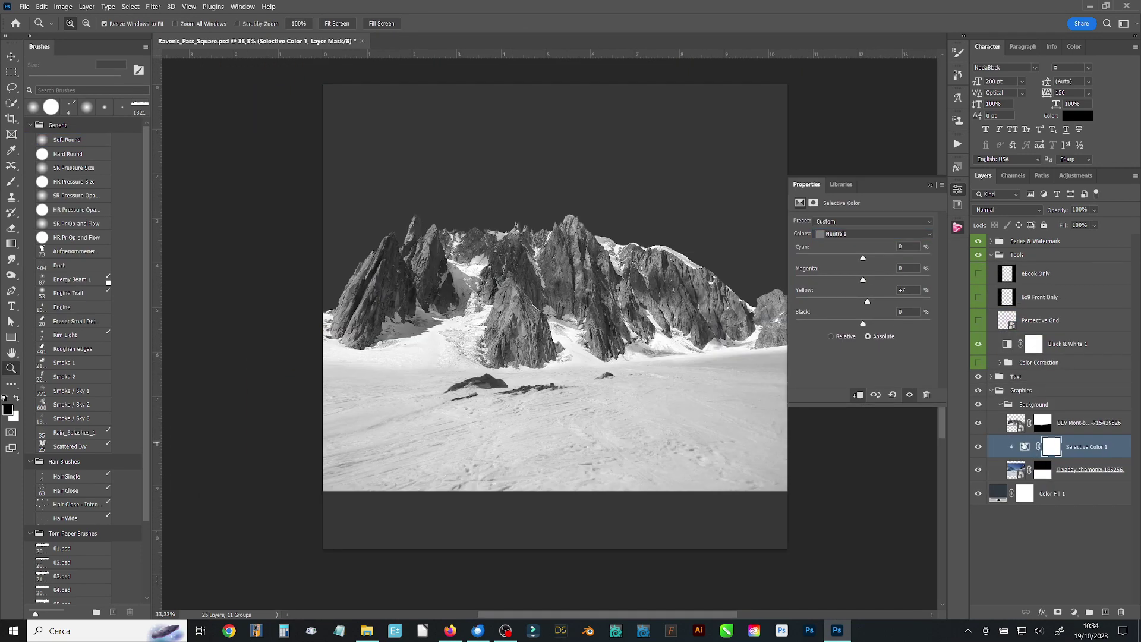
pyautogui.click(1073, 612)
pyautogui.click(1010, 458)
pyautogui.click(977, 469)
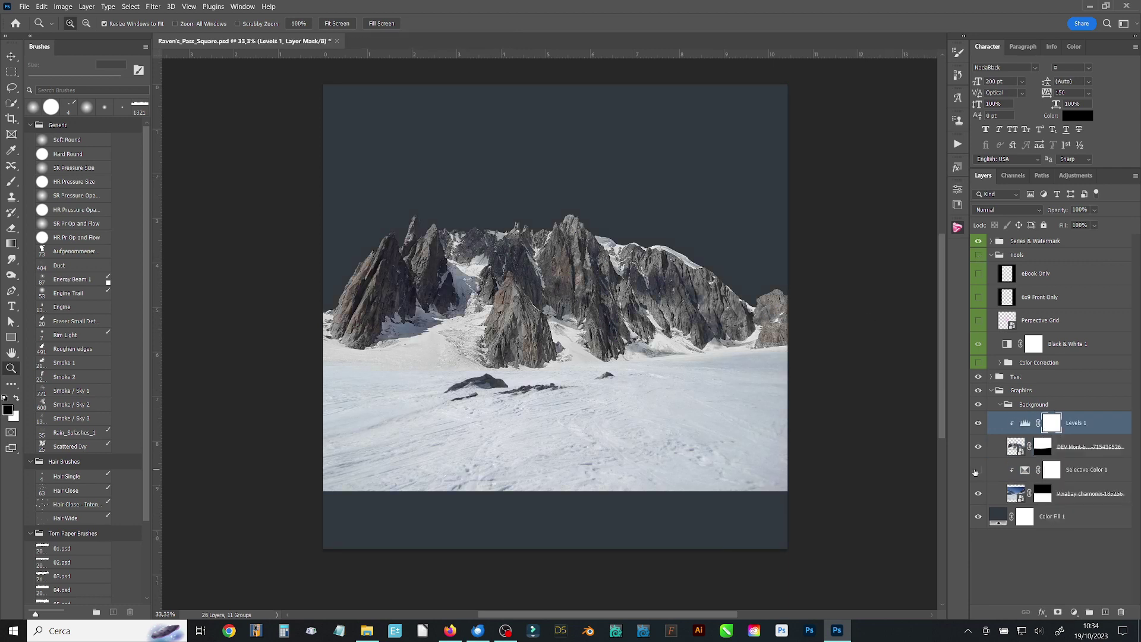
pyautogui.click(1075, 469)
pyautogui.click(978, 343)
pyautogui.click(977, 362)
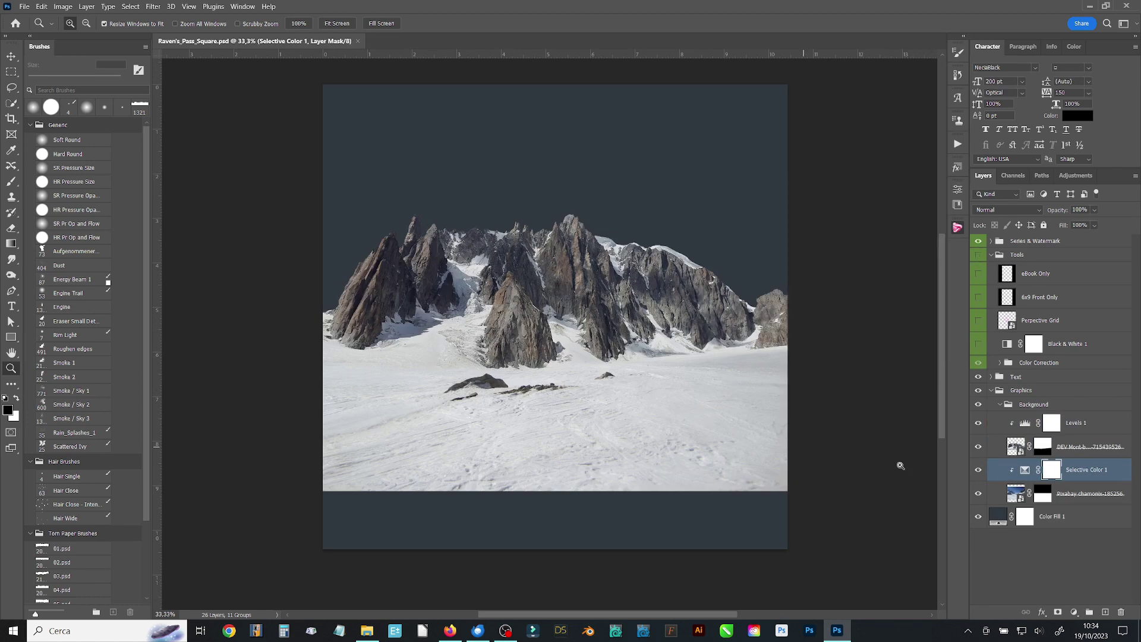
# Group Selective Color and the Pixabay snow layer together as Snow
pyautogui.keyDown('shift'); pyautogui.click(1076, 493); pyautogui.keyUp('shift')
pyautogui.rightClick(1076, 494)
pyautogui.click(1010, 119)
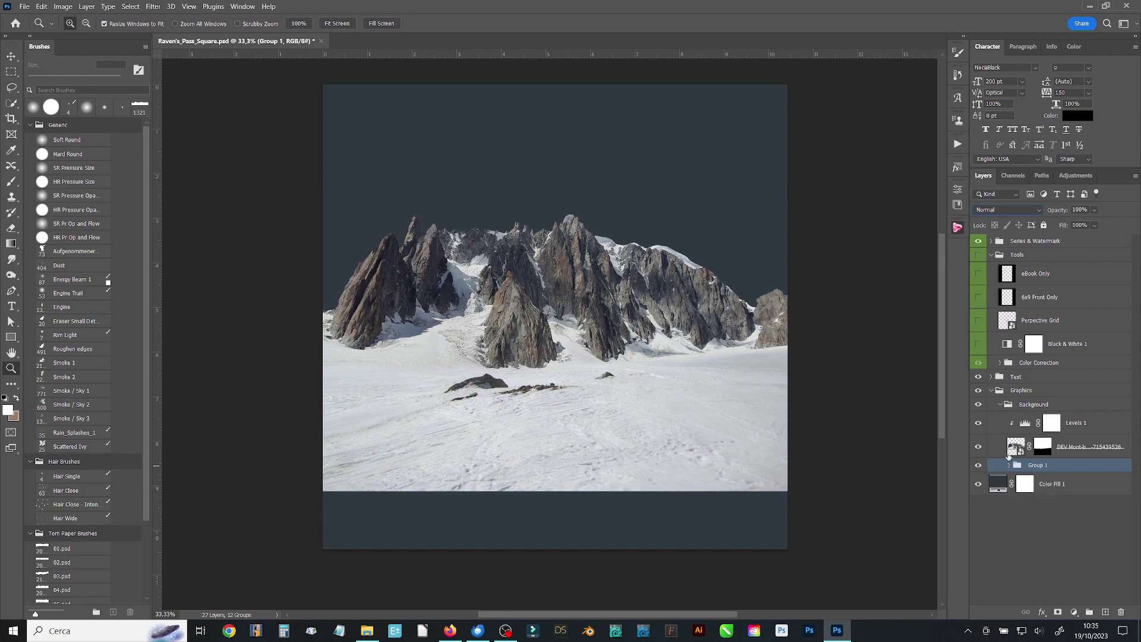
pyautogui.click(1008, 465)
# Enlarge the Pixabay snow photo with Free Transform to fill the foreground
pyautogui.hotkey('ctrl', 't')
pyautogui.moveTo(785, 483); pyautogui.dragTo(891, 553)
pyautogui.press('Return')
pyautogui.press('b')
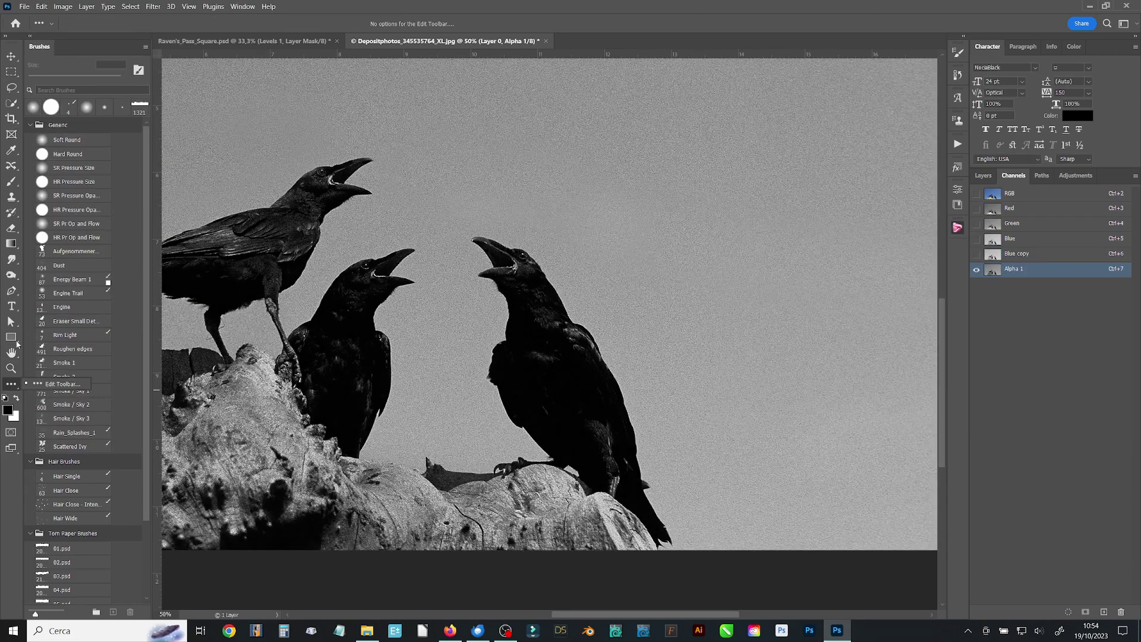
# Zoom in on the right raven and trace its throat and lower beak with the Pen
pyautogui.moveTo(484, 255); pyautogui.dragTo(683, 501)
pyautogui.press('z')
pyautogui.moveTo(460, 220); pyautogui.dragTo(476, 234)
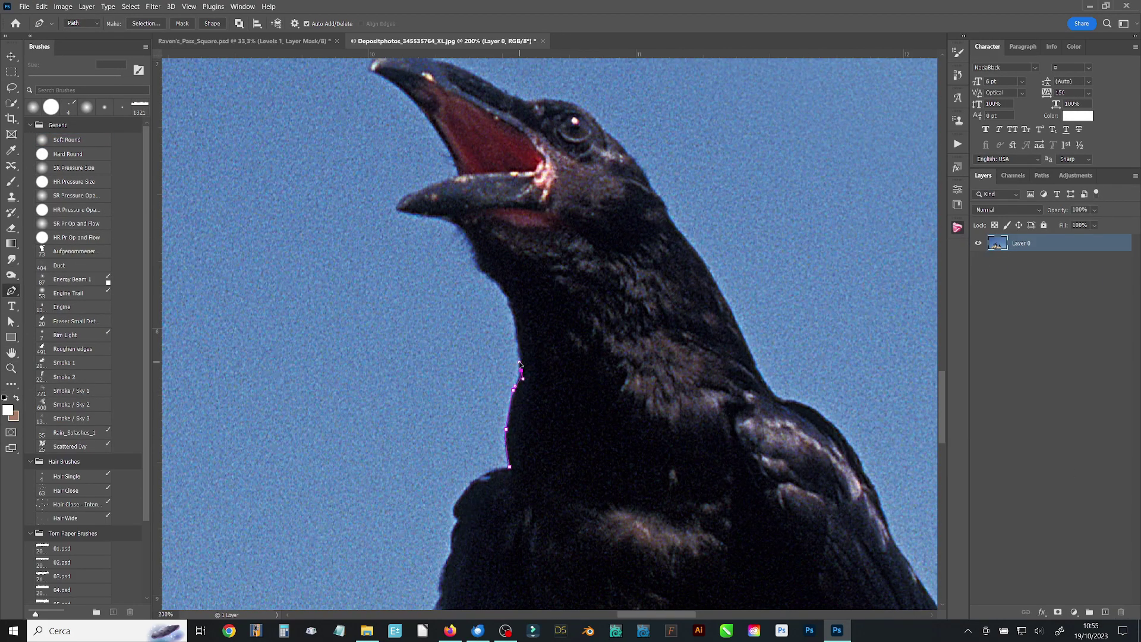
pyautogui.click(468, 237)
pyautogui.click(447, 219)
pyautogui.click(419, 213)
pyautogui.click(401, 212)
pyautogui.click(394, 203)
# Continue the Pen path along the upper beak to its tip
pyautogui.moveTo(451, 180); pyautogui.dragTo(520, 326)
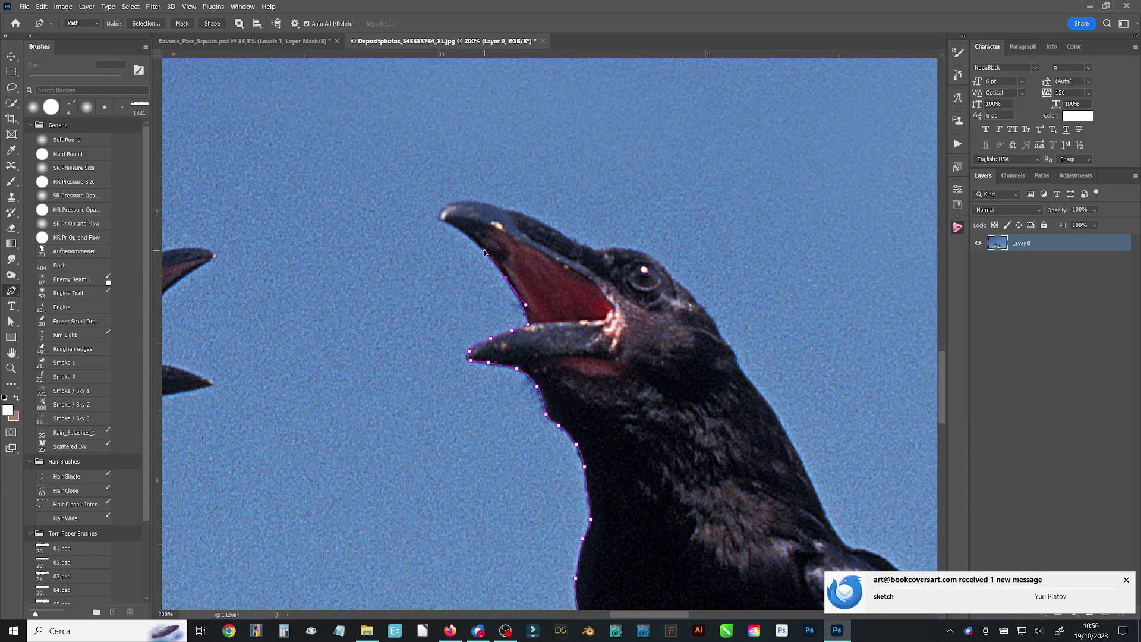
pyautogui.click(528, 325)
pyautogui.click(505, 277)
pyautogui.click(463, 233)
pyautogui.click(452, 226)
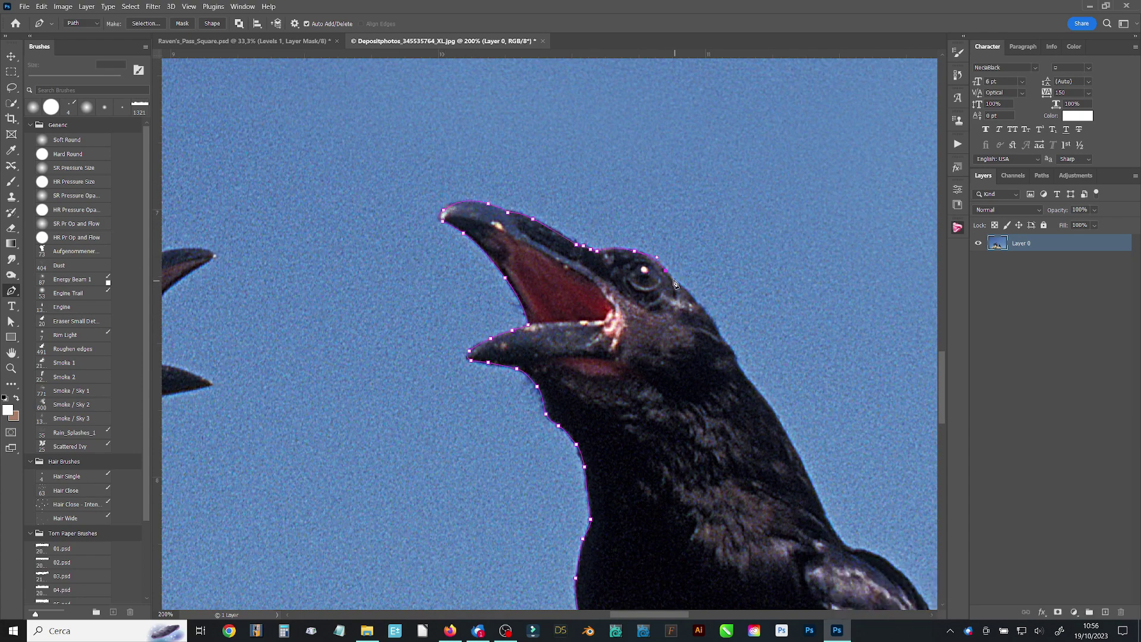
# Trace over the head, behind the eye and down the neck, then make the path a selection
pyautogui.moveTo(757, 390); pyautogui.dragTo(603, 280)
pyautogui.click(623, 306)
pyautogui.click(632, 320)
pyautogui.click(646, 349)
pyautogui.click(653, 364)
pyautogui.click(662, 379)
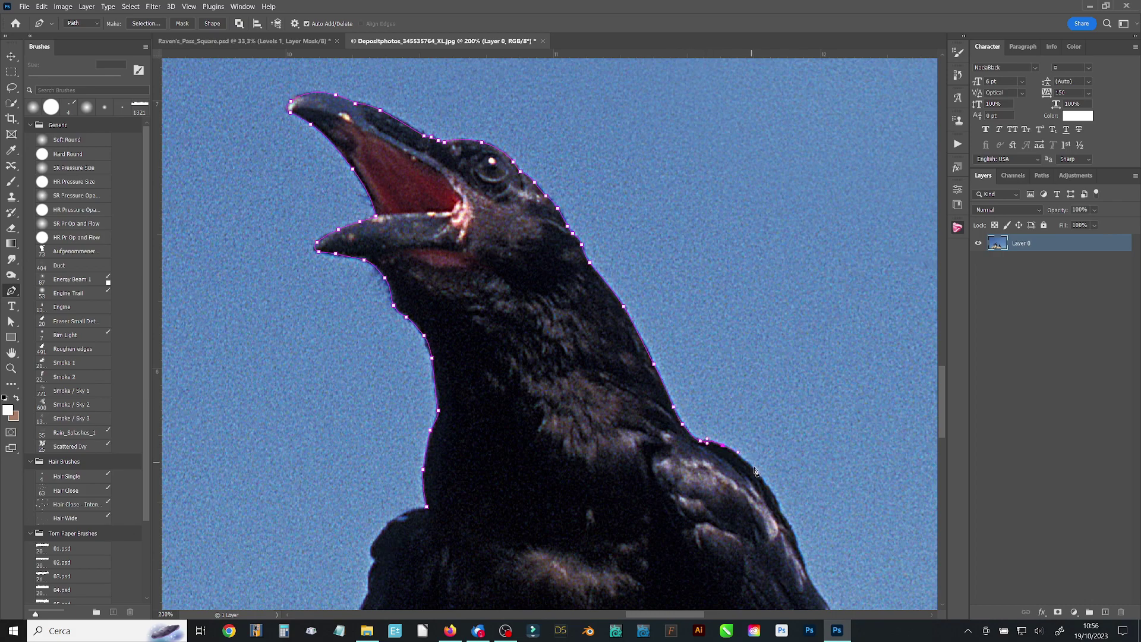
pyautogui.click(470, 307)
# Move the isolated raven head into the Raven's Pass cover and scale it above the peaks
pyautogui.press('v')
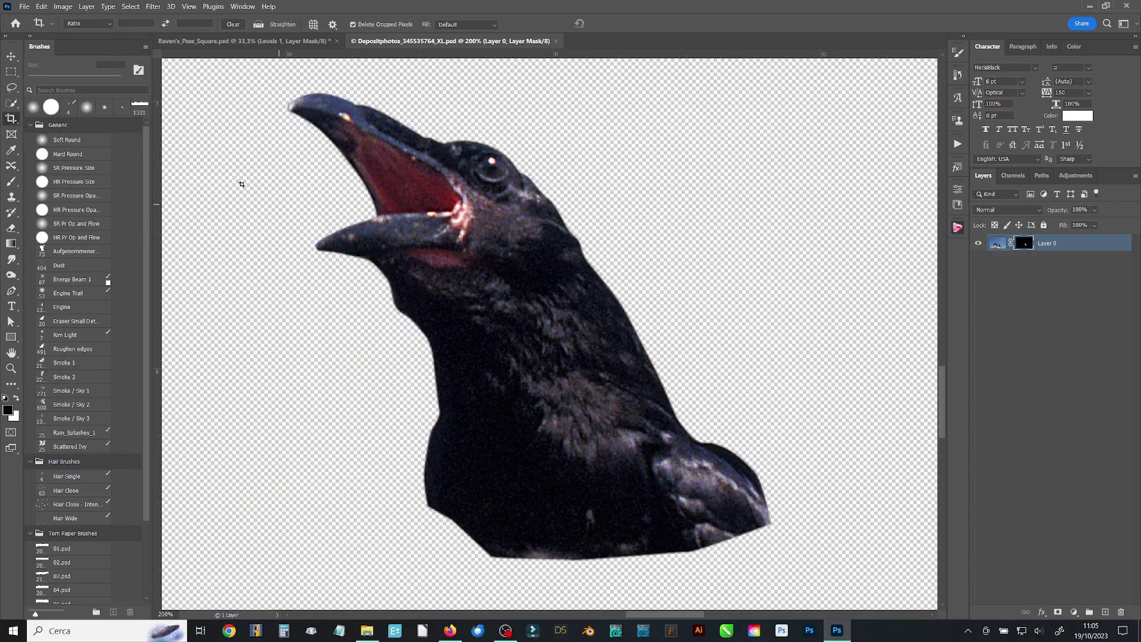
pyautogui.moveTo(241, 184)
pyautogui.mouseDown()
pyautogui.moveTo(277, 39)
pyautogui.moveTo(555, 271)
pyautogui.mouseUp()
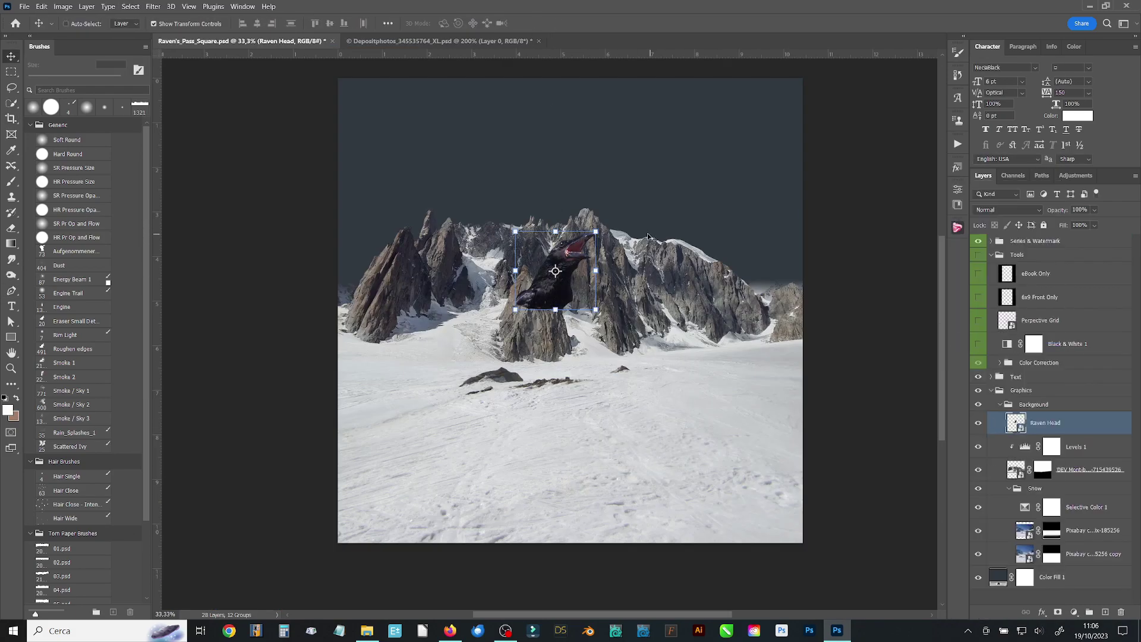
pyautogui.moveTo(596, 232); pyautogui.dragTo(602, 258)
pyautogui.press('Return')
# Select the mountain photo layer, zoom into the peaks, and drop an unfinished lasso selection
pyautogui.press('z')
pyautogui.click(494, 355)
pyautogui.press('l')
pyautogui.click(481, 280)
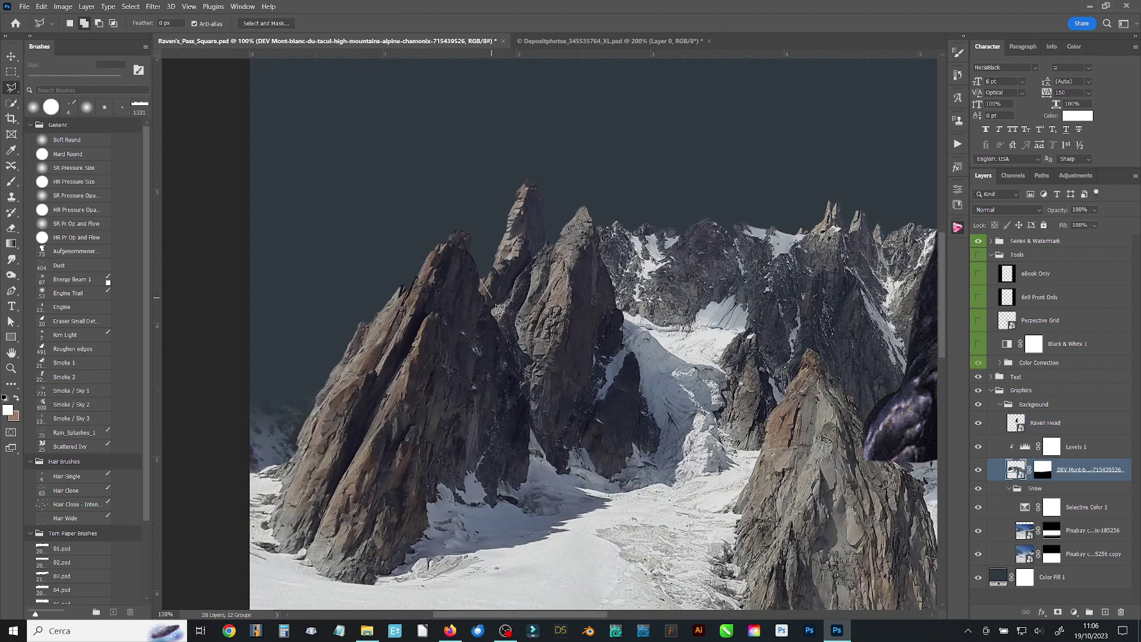
pyautogui.press('Escape')
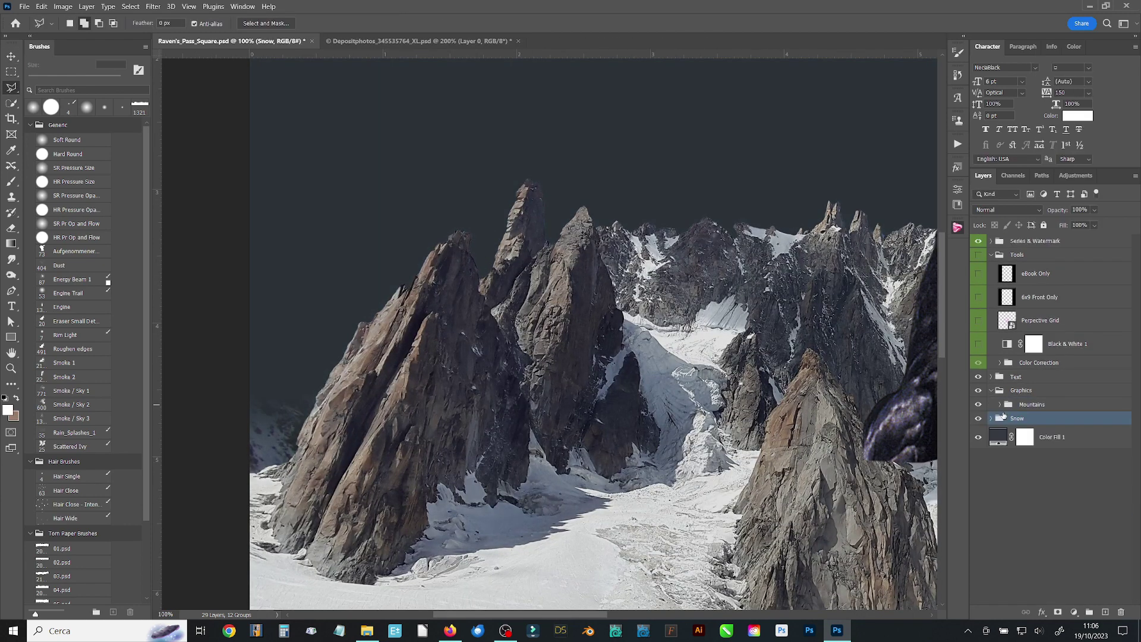
# Group the mountain layers as Mountains and remove the Rock Texture layer
pyautogui.click(1003, 406)
pyautogui.click(1054, 422)
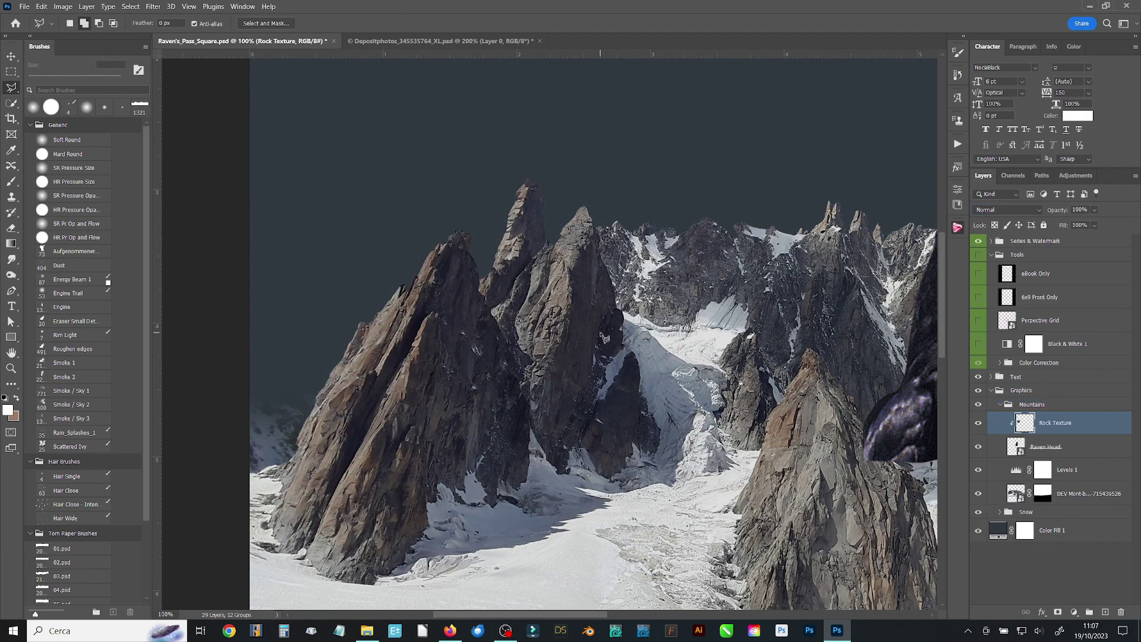
pyautogui.press('v')
pyautogui.hotkey('ctrl', '-')
pyautogui.hotkey('ctrl', '-')
pyautogui.moveTo(691, 252); pyautogui.dragTo(698, 245)
# Copy a lassoed rock face to Layer 2 and clip it to the Raven Head
pyautogui.press('Delete')
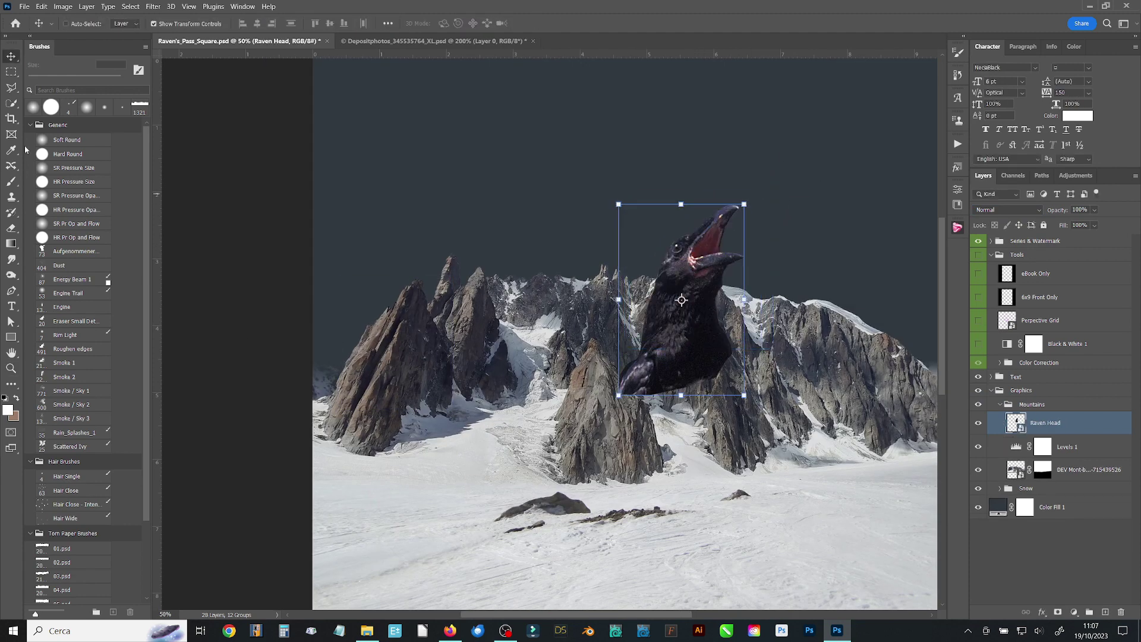
pyautogui.press('l')
pyautogui.click(349, 344)
pyautogui.hotkey('ctrl', 'j')
pyautogui.hotkey('ctrl', 'alt', 'g')
# Warp the rock piece over the raven head into a curved peak
pyautogui.hotkey('ctrl', 't')
pyautogui.moveTo(767, 256); pyautogui.dragTo(721, 217)
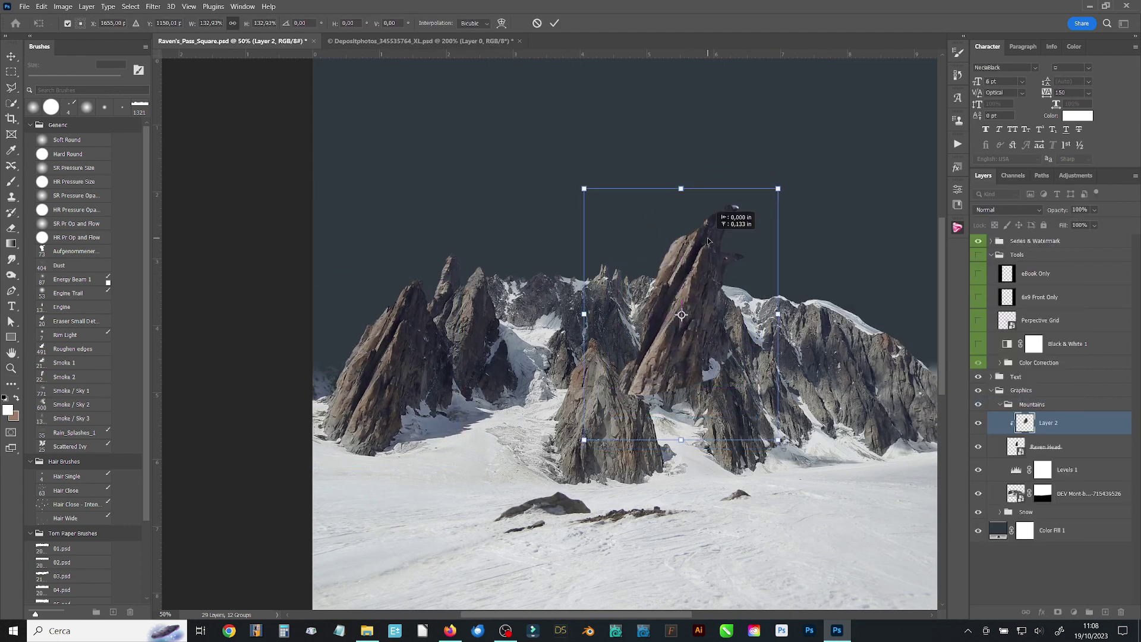
pyautogui.moveTo(778, 188); pyautogui.dragTo(802, 223)
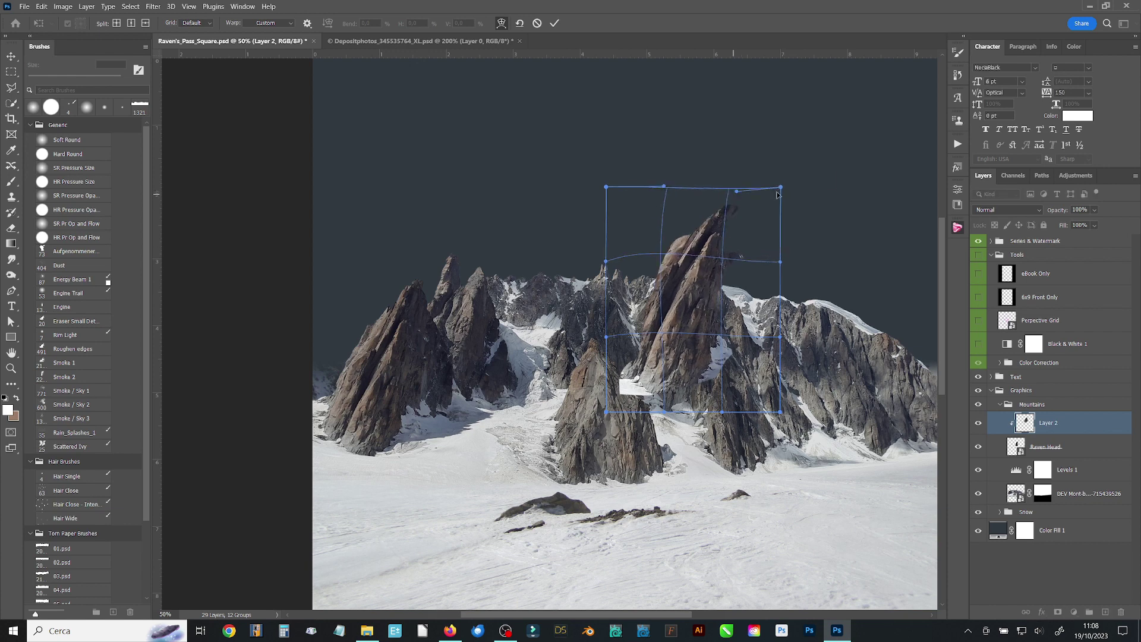
pyautogui.moveTo(721, 256); pyautogui.dragTo(775, 302)
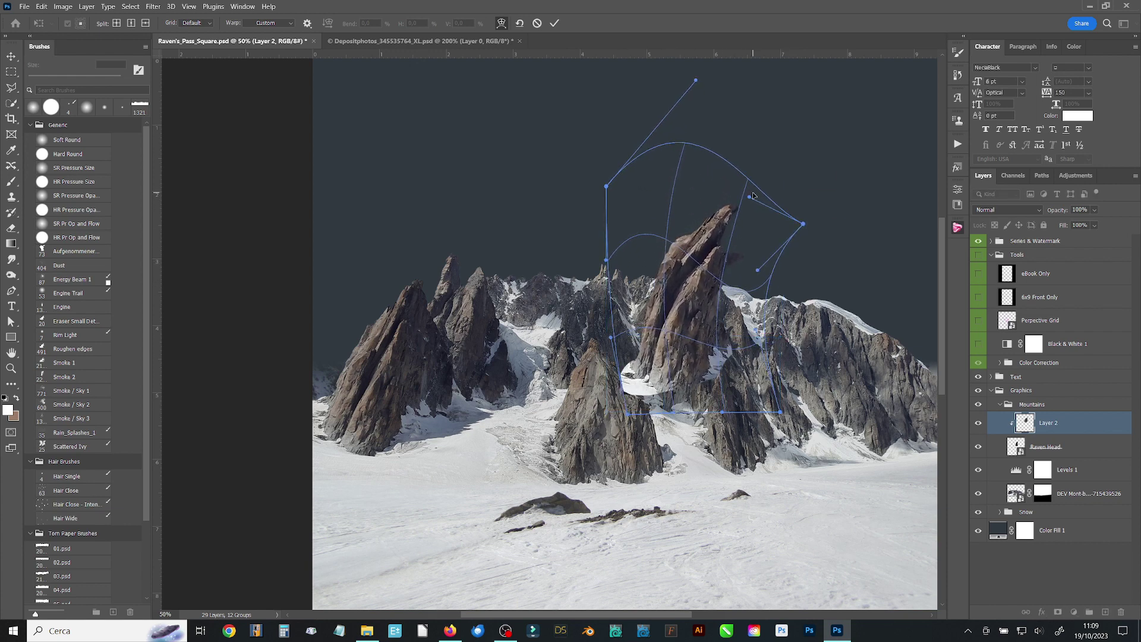
pyautogui.press('Return')
pyautogui.click(1022, 453)
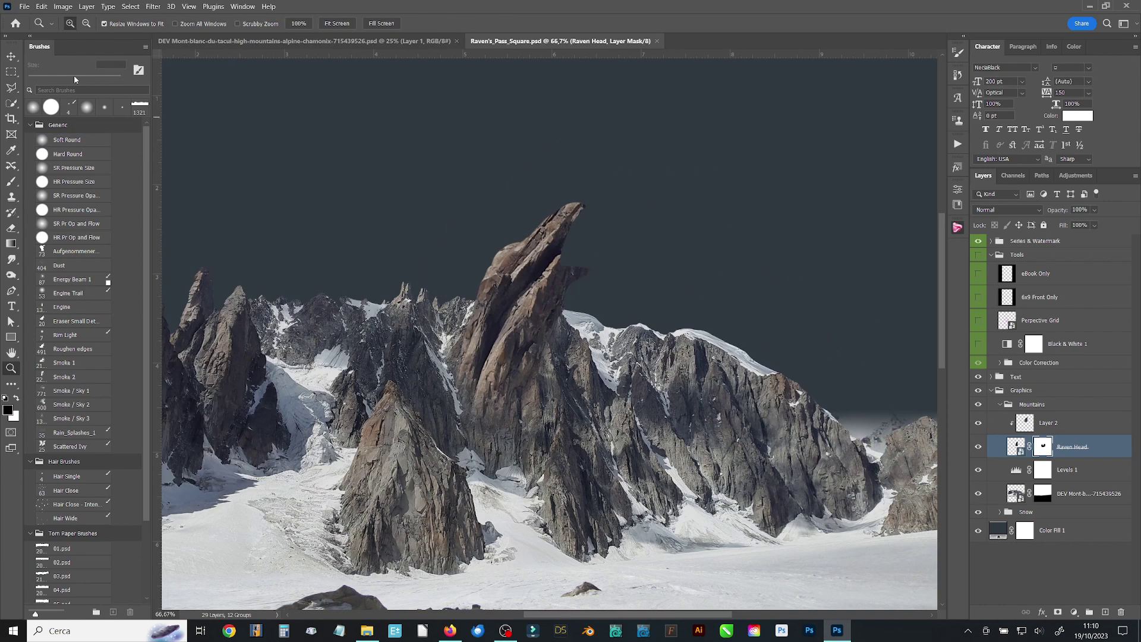
# Re-warp the rock's top so it follows the beak
pyautogui.click(585, 348)
pyautogui.moveTo(633, 250); pyautogui.dragTo(657, 275)
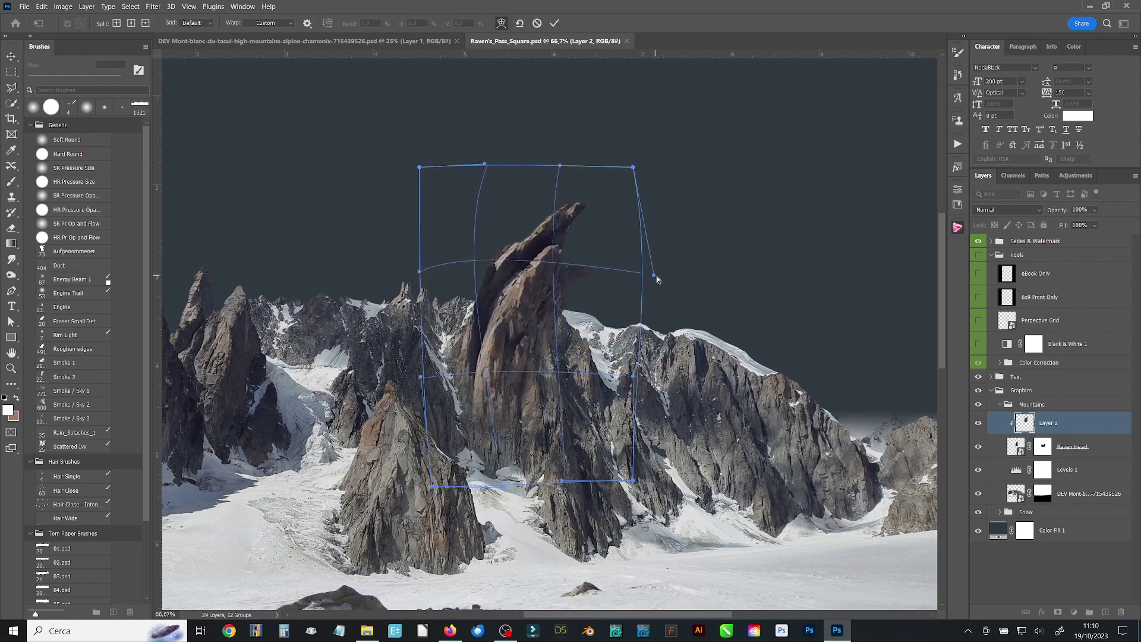
pyautogui.press('Return')
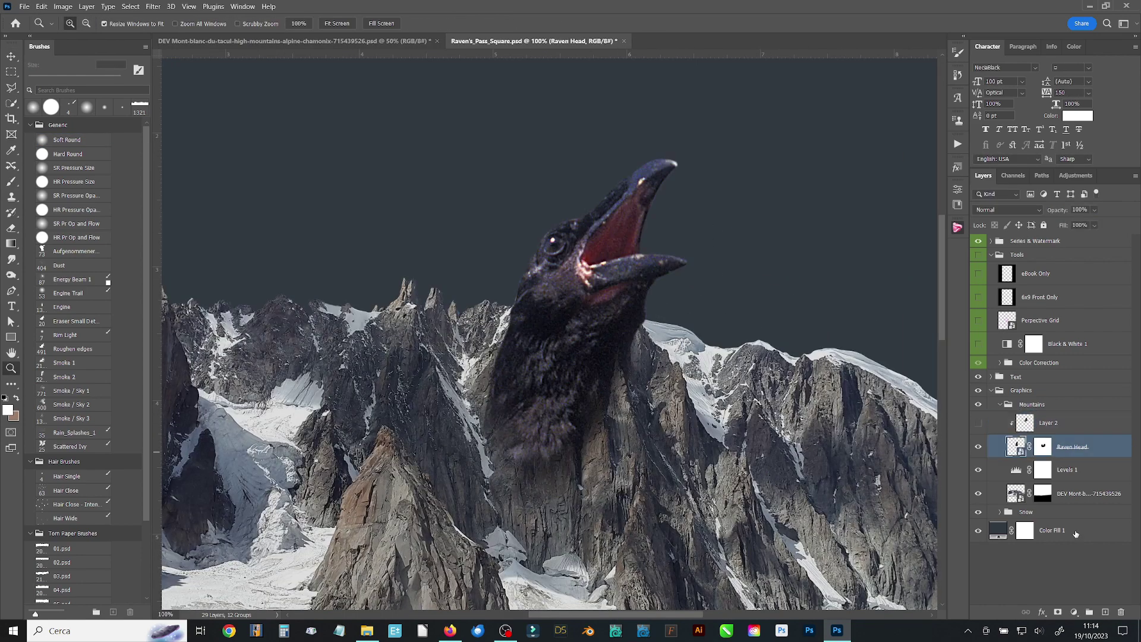
# Warp the Texture layer's top along the beak and mask it off the beak
pyautogui.hotkey('ctrl', 't')
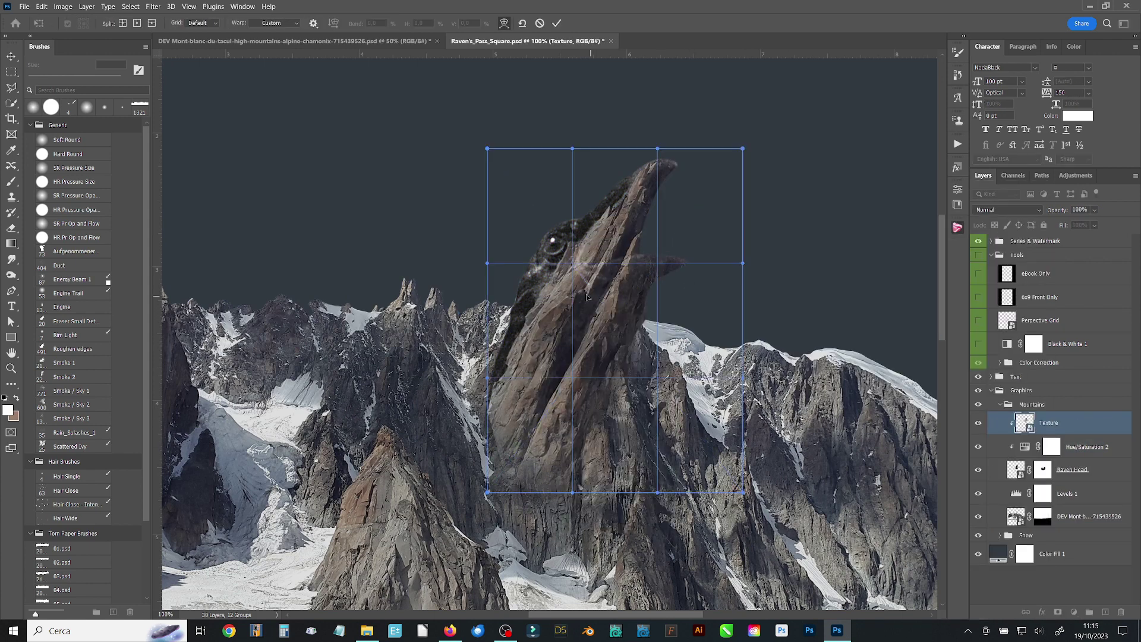
pyautogui.moveTo(573, 148)
pyautogui.mouseDown()
pyautogui.moveTo(581, 153)
pyautogui.moveTo(569, 149)
pyautogui.mouseUp()
pyautogui.press('Return')
pyautogui.click(1057, 612)
pyautogui.press('b')
pyautogui.moveTo(612, 249); pyautogui.dragTo(636, 290)
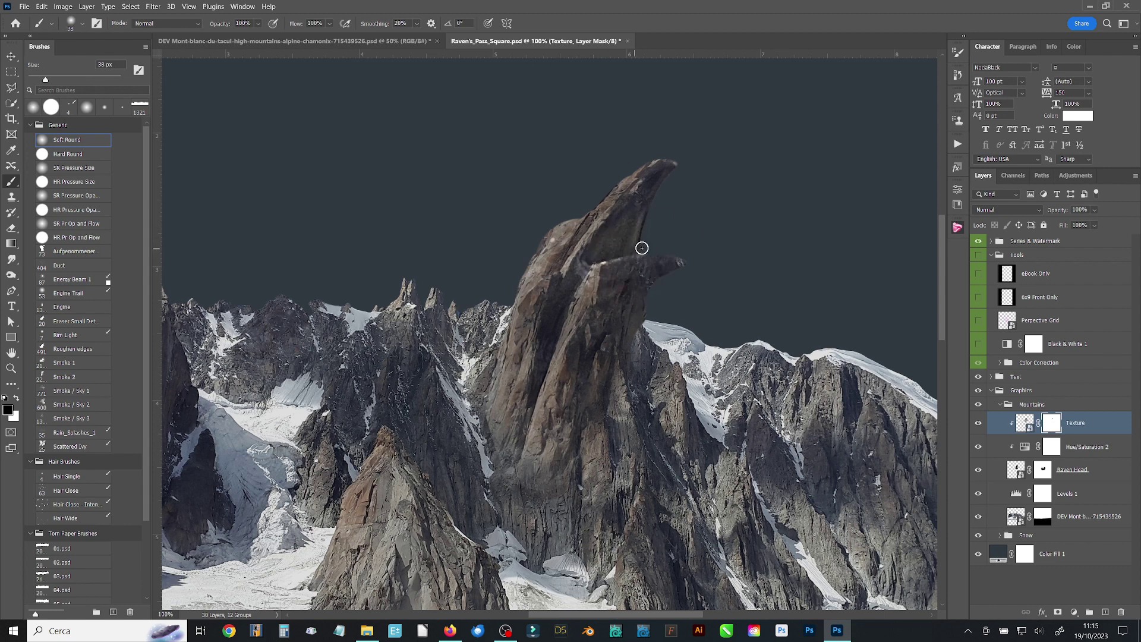
# Re-warp the beak texture and paint its mask to hide edges around the beak
pyautogui.hotkey('ctrl', 't')
pyautogui.press('Return')
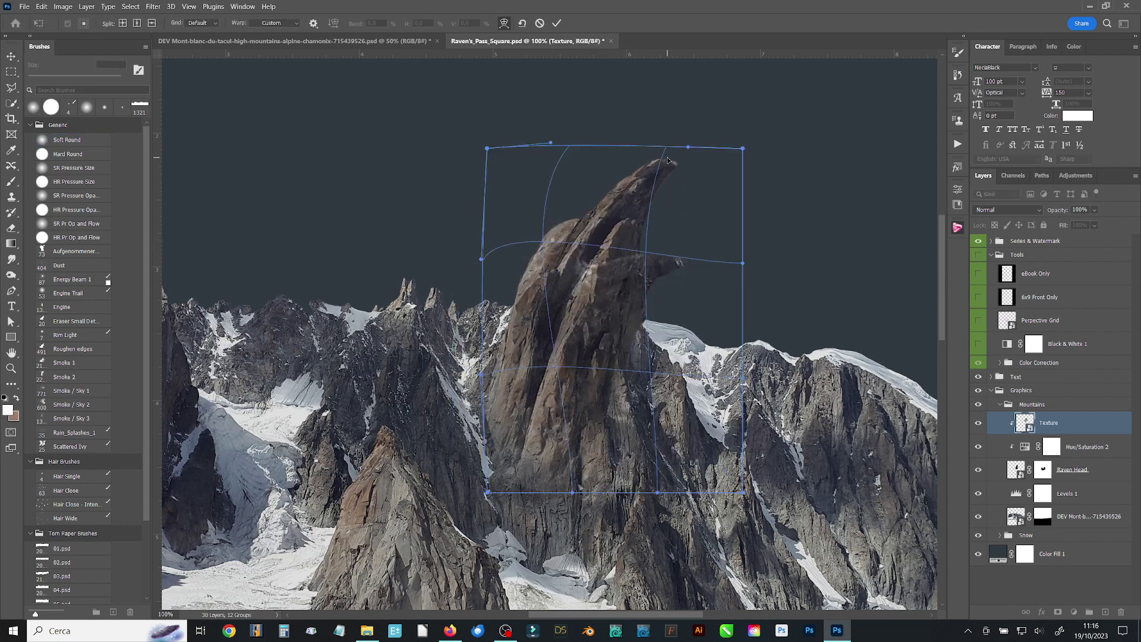
pyautogui.press('Return')
pyautogui.click(1050, 424)
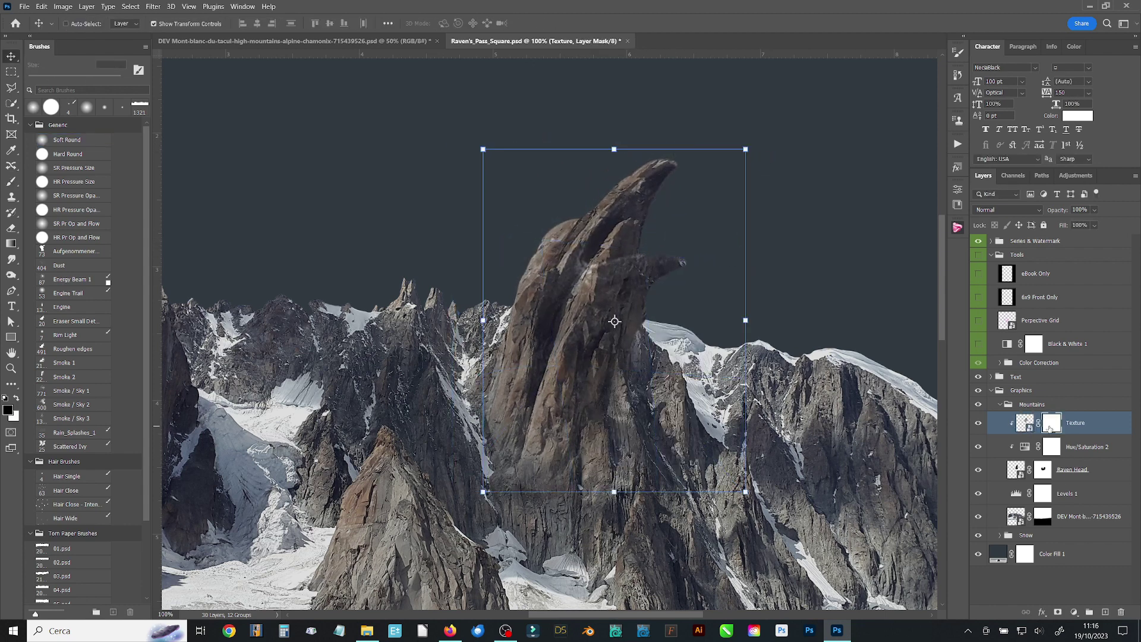
pyautogui.press('b')
pyautogui.moveTo(597, 261); pyautogui.dragTo(642, 211)
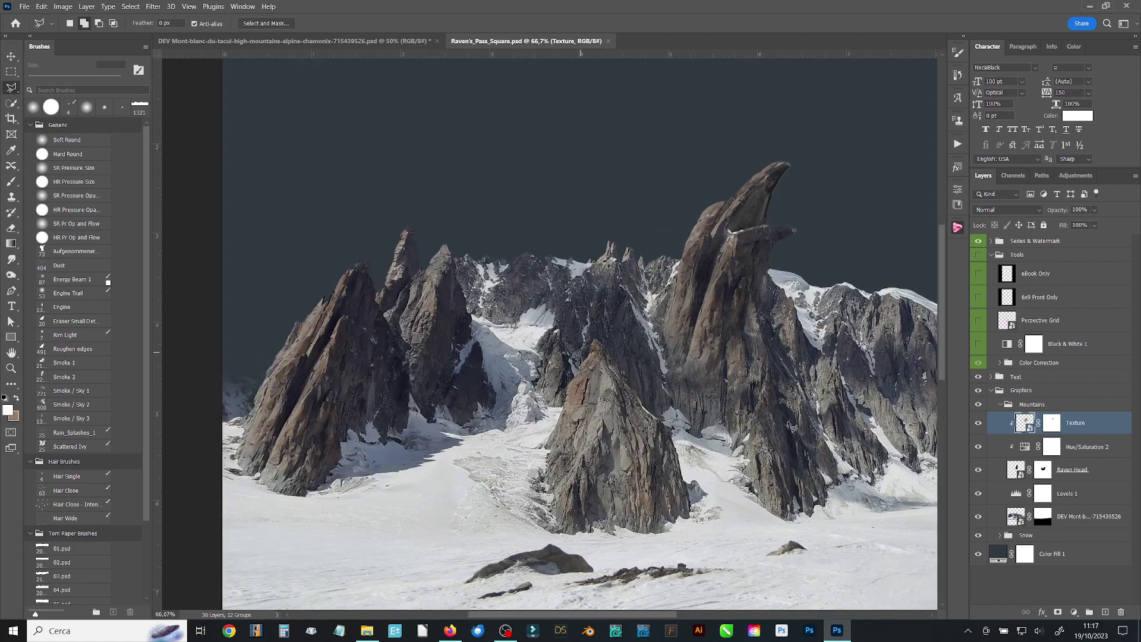
# Copy a second lassoed rock piece and warp it over the raven's lower beak
pyautogui.moveTo(308, 407); pyautogui.dragTo(345, 309)
pyautogui.hotkey('ctrl', 'j')
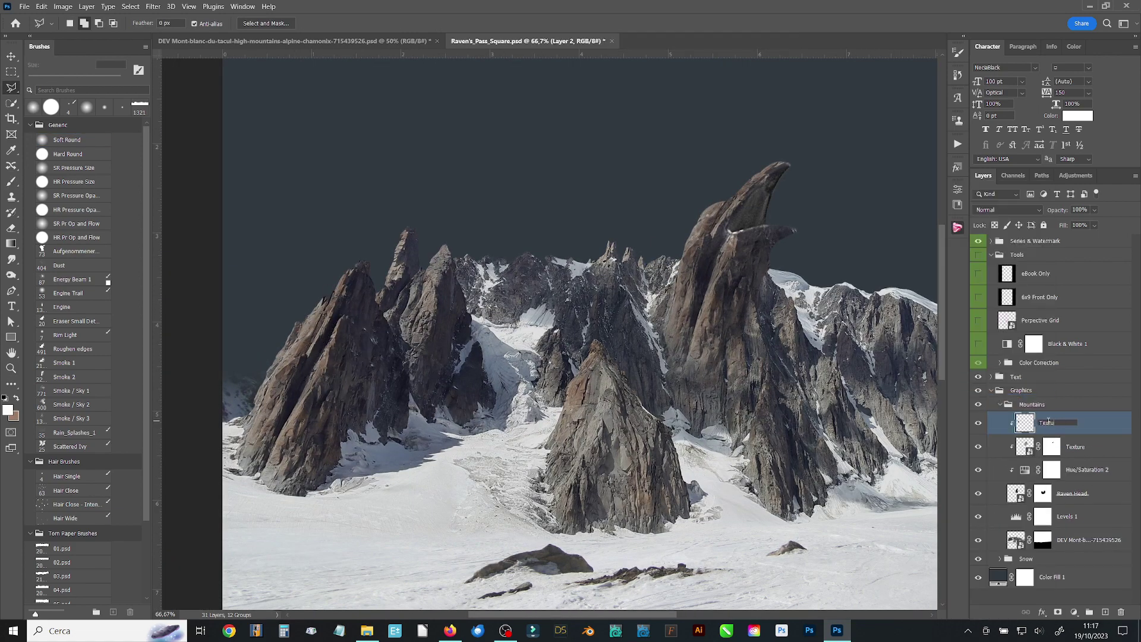
pyautogui.hotkey('ctrl', 't')
pyautogui.moveTo(333, 362); pyautogui.dragTo(755, 262)
pyautogui.scroll(5, 564, 341)
pyautogui.scroll(-3, 564, 341)
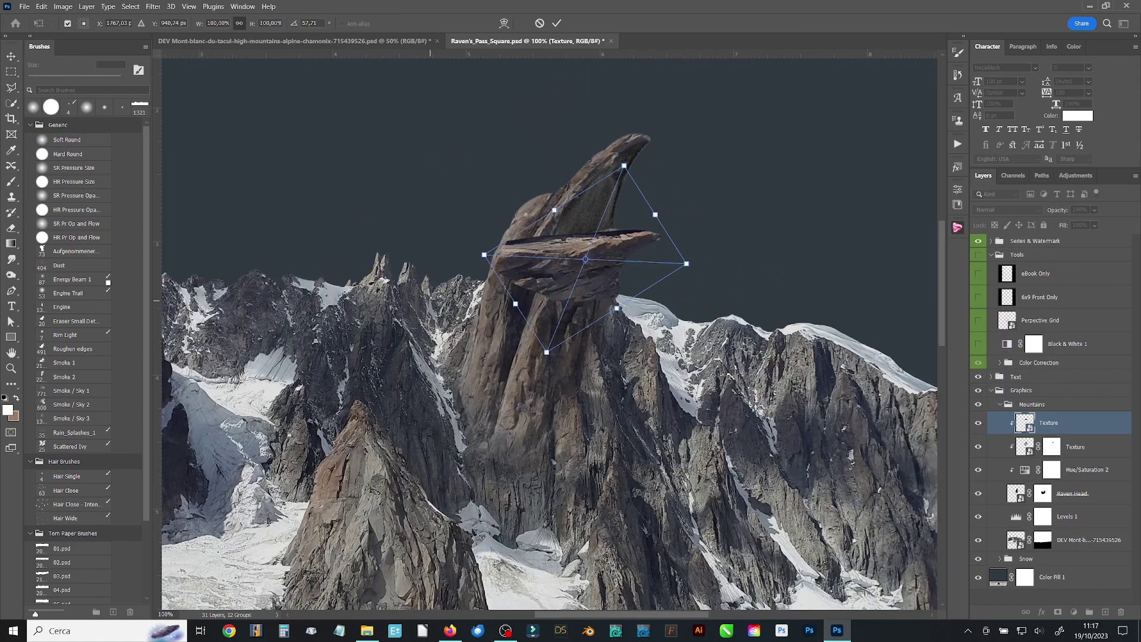
pyautogui.click(504, 23)
pyautogui.moveTo(484, 255); pyautogui.dragTo(505, 249)
pyautogui.press('Return')
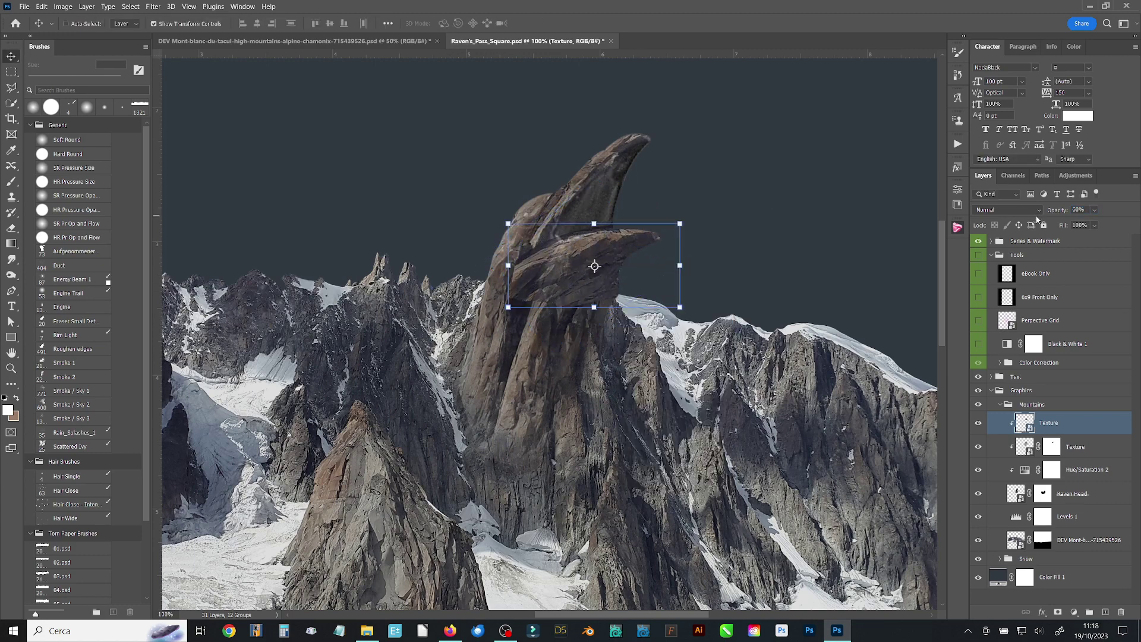
# Set the new Texture layer to 60% opacity and add a layer mask
pyautogui.press('6')
pyautogui.click(1058, 612)
pyautogui.press('b')
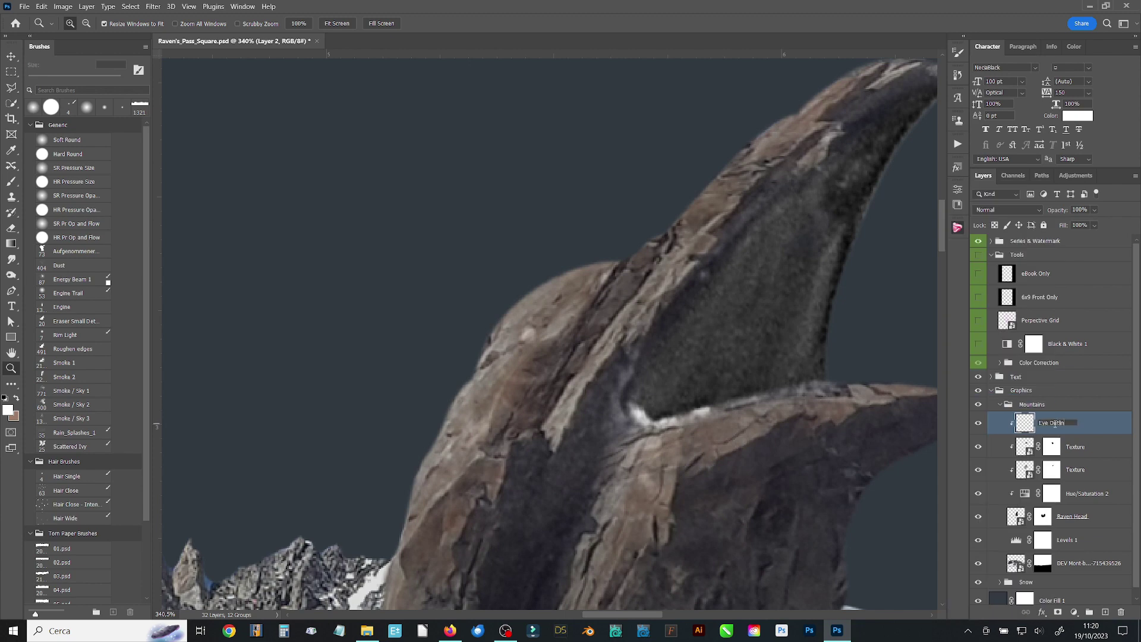
# Name the layer Eye Outline and brush a dark outline around the raven's eye
pyautogui.write('e')
pyautogui.press('Return')
pyautogui.press('b')
pyautogui.press('d')
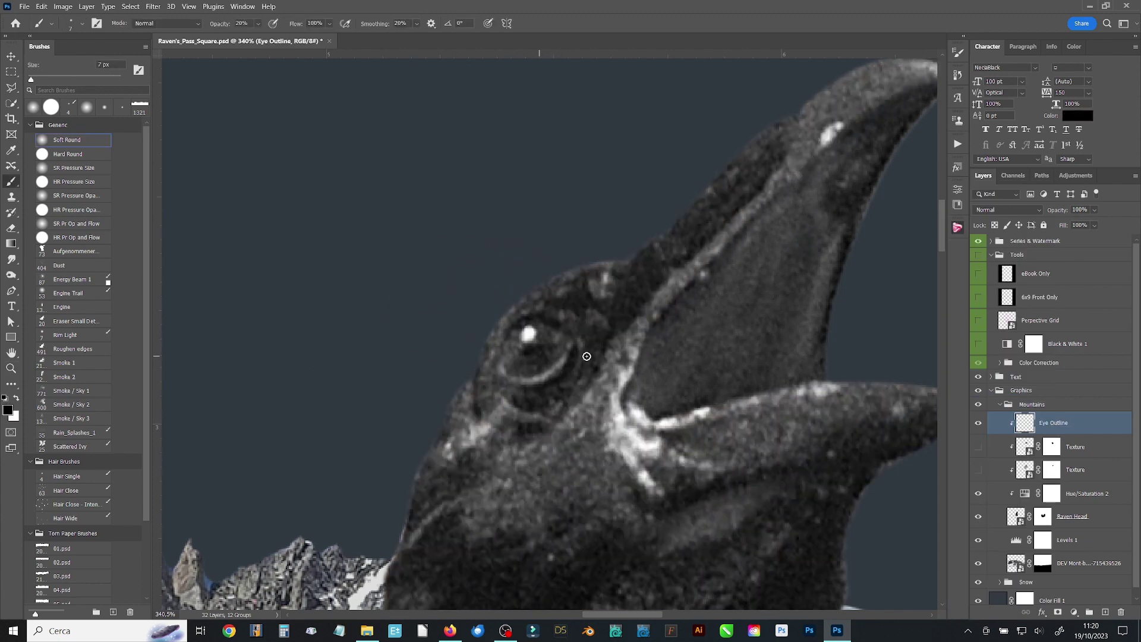
pyautogui.moveTo(514, 328); pyautogui.dragTo(565, 324)
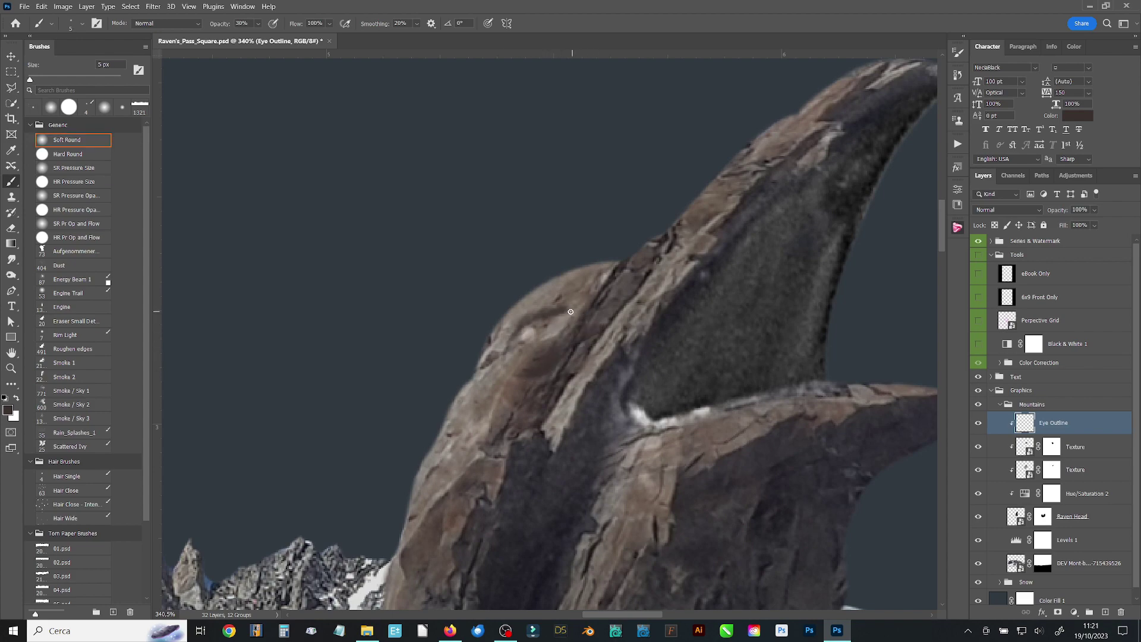
# Add an extra empty layer, then undo it
pyautogui.scroll(-2, 483, 369)
pyautogui.scroll(-2, 492, 354)
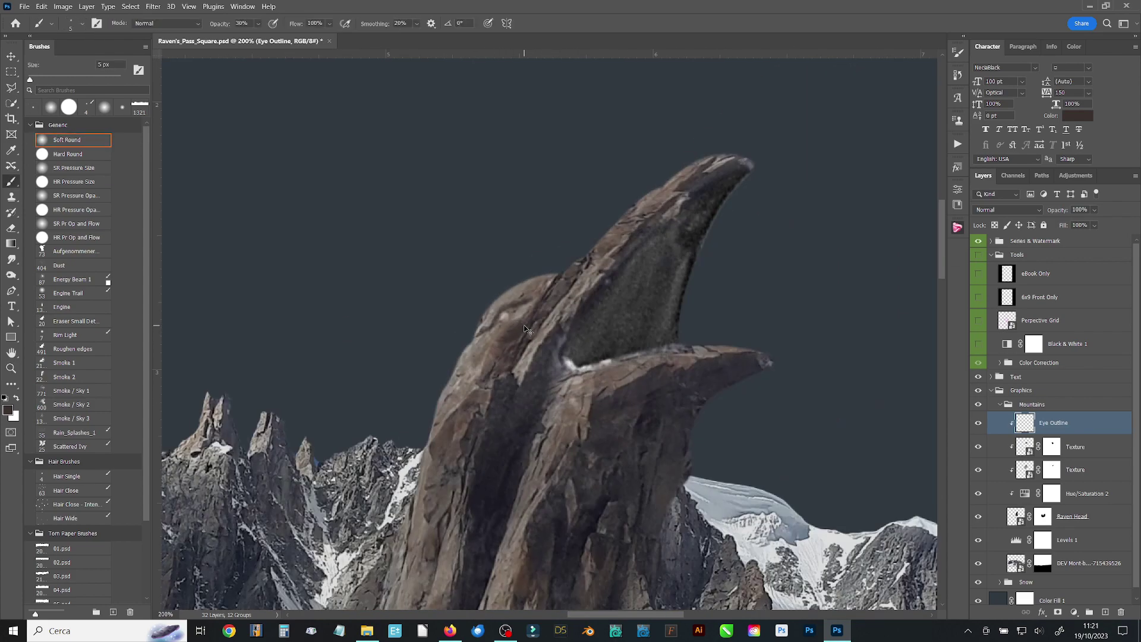
pyautogui.hotkey('ctrl', 'shift', 'alt', 'n')
pyautogui.hotkey('ctrl', 'z')
# Zoom in on the raven's head, then onto a snowy peak on the right
pyautogui.scroll(2, 499, 320)
pyautogui.scroll(2, 535, 339)
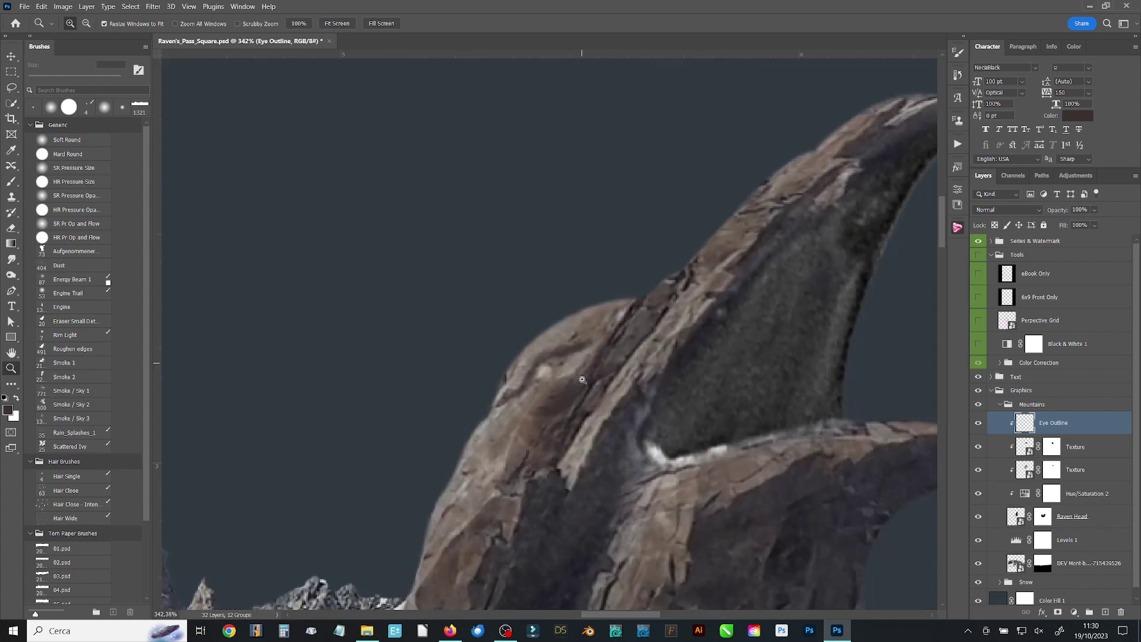
pyautogui.keyDown('alt'); pyautogui.click(593, 352); pyautogui.keyUp('alt')
pyautogui.hotkey('ctrl', '0')
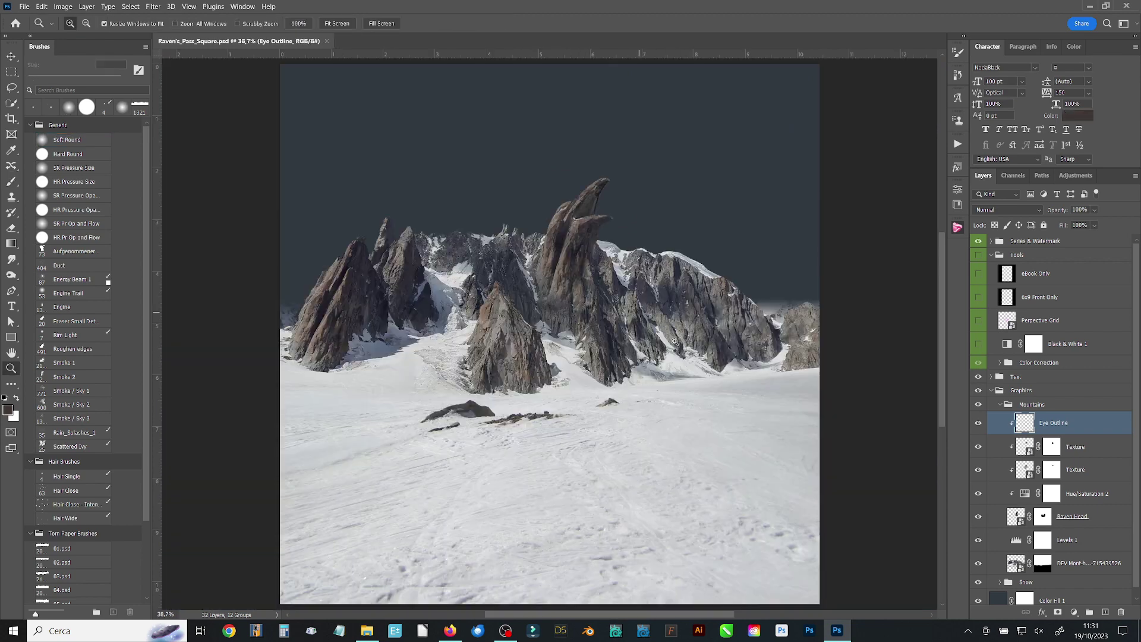
pyautogui.press('z')
pyautogui.moveTo(535, 279); pyautogui.dragTo(649, 370)
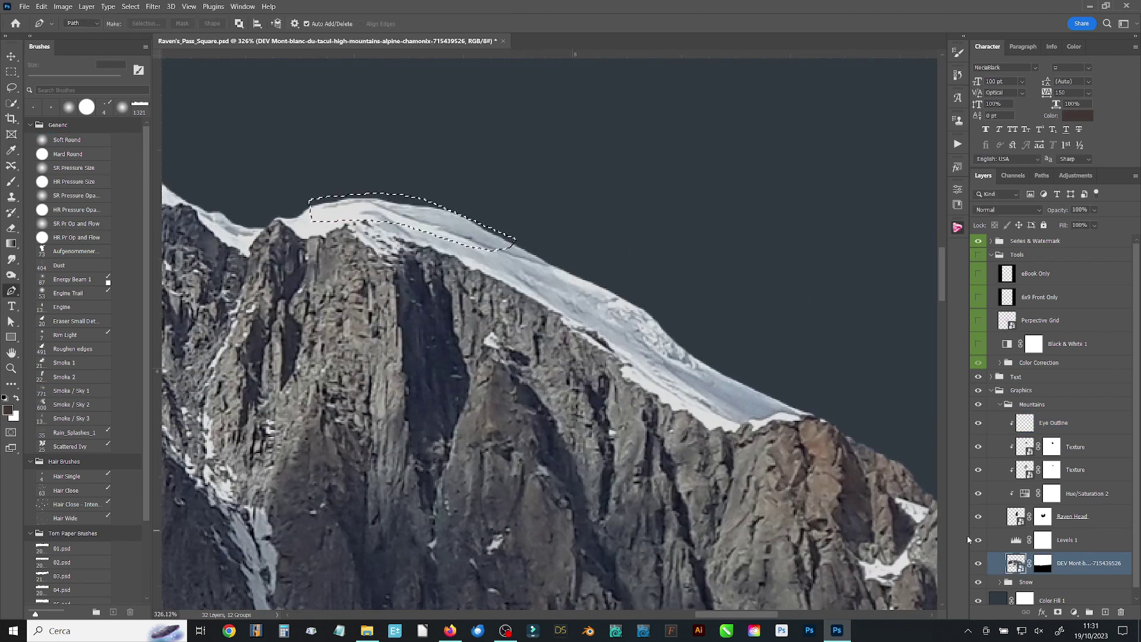
# Copy a snow ridge onto the beak tip as a trial, then discard it
pyautogui.hotkey('ctrl', 'c')
pyautogui.hotkey('ctrl', 'v')
pyautogui.hotkey('ctrl', '1')
pyautogui.hotkey('ctrl', 't')
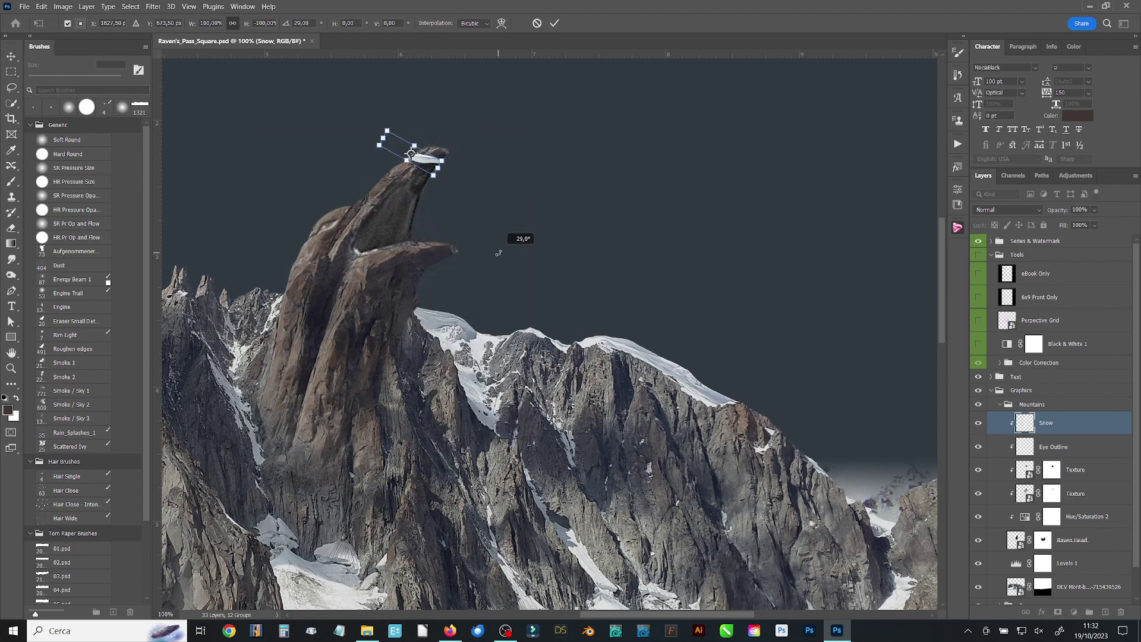
pyautogui.scroll(3, 499, 253)
pyautogui.moveTo(594, 225); pyautogui.dragTo(601, 191)
pyautogui.press('Escape')
pyautogui.hotkey('ctrl', 'z')
pyautogui.hotkey('ctrl', '0')
# Copy snow to a new layer onto the beak and darken the lower beak's underside
pyautogui.scroll(2, 535, 320)
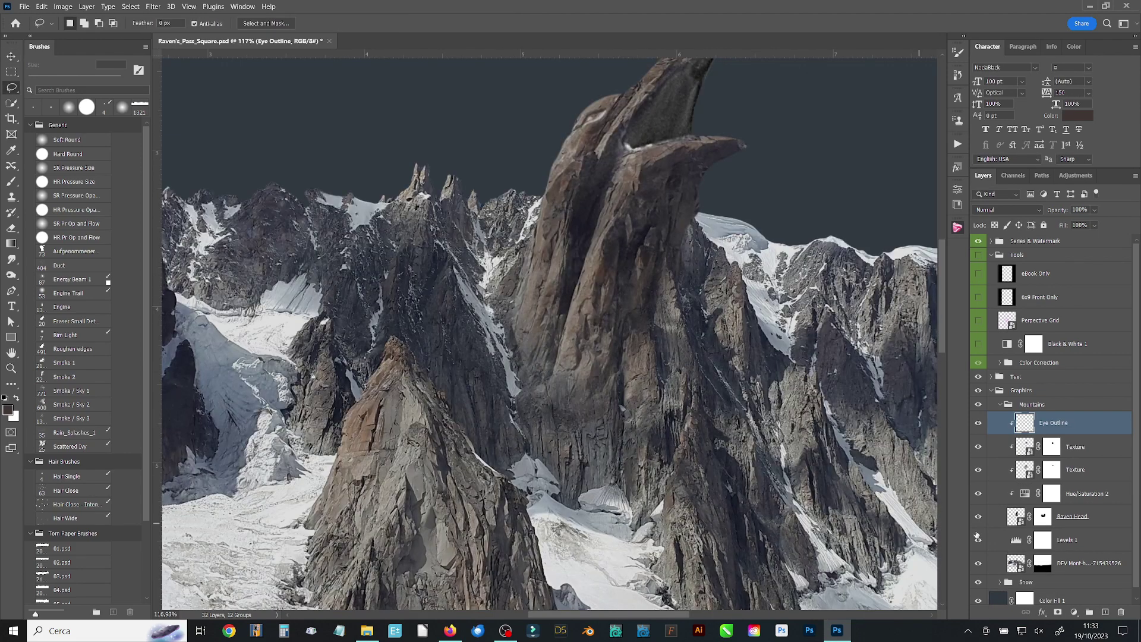
pyautogui.hotkey('ctrl', 'j')
pyautogui.press('v')
pyautogui.moveTo(476, 256); pyautogui.dragTo(591, 221)
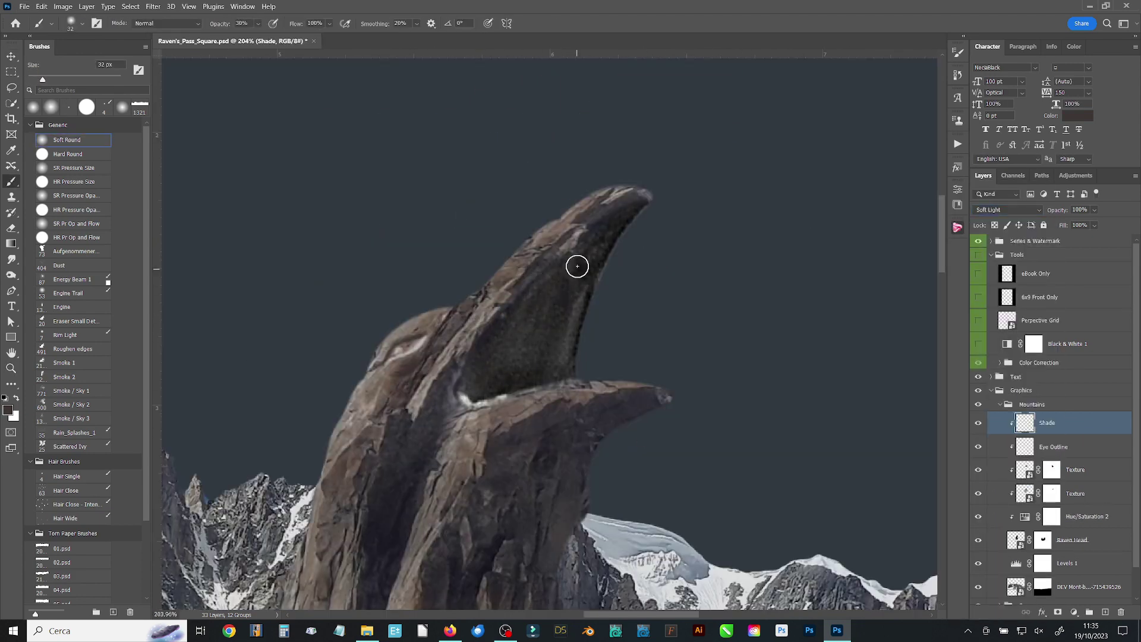
pyautogui.moveTo(618, 416); pyautogui.dragTo(523, 439)
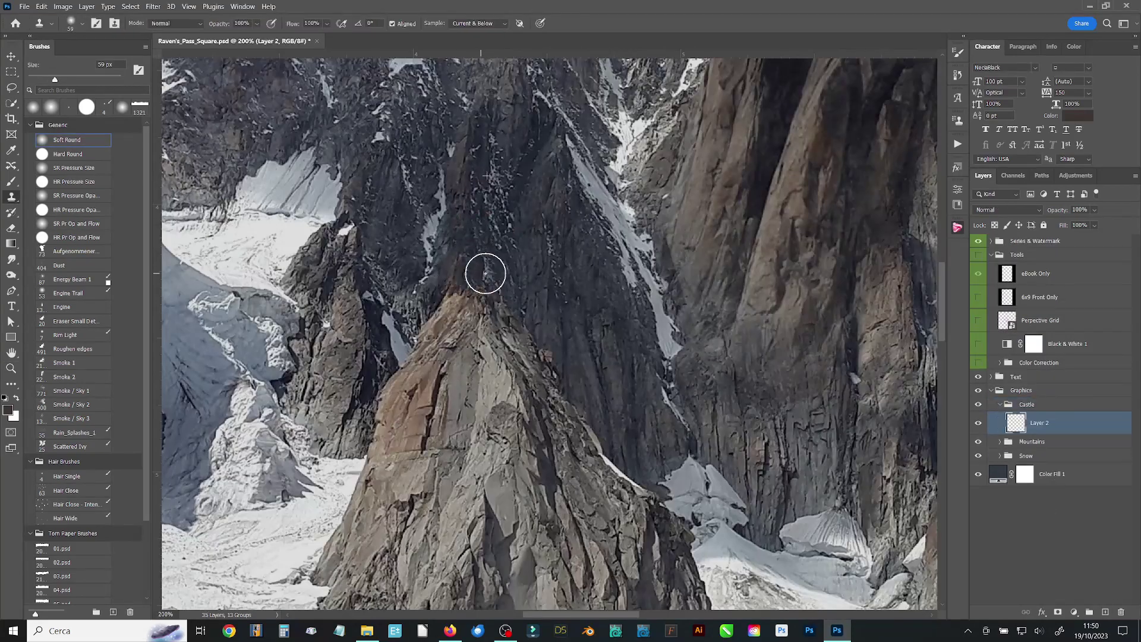
# Clone dark rock over the peak top, bring in the castle photo, and mask its greenery
pyautogui.moveTo(485, 273); pyautogui.dragTo(456, 249)
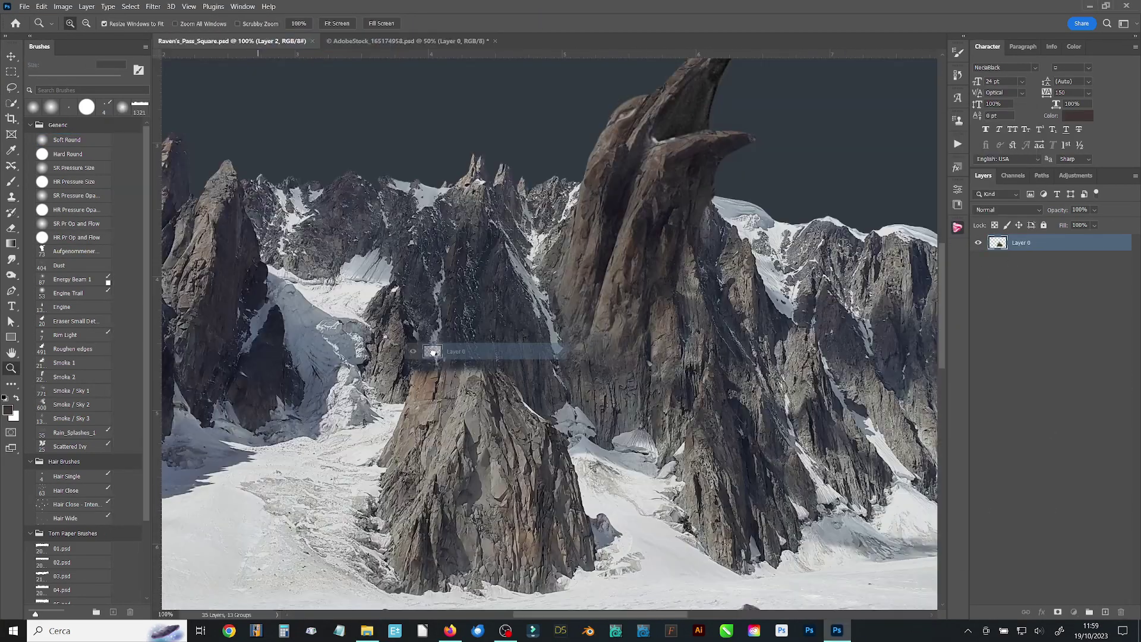
pyautogui.moveTo(432, 351); pyautogui.dragTo(523, 374)
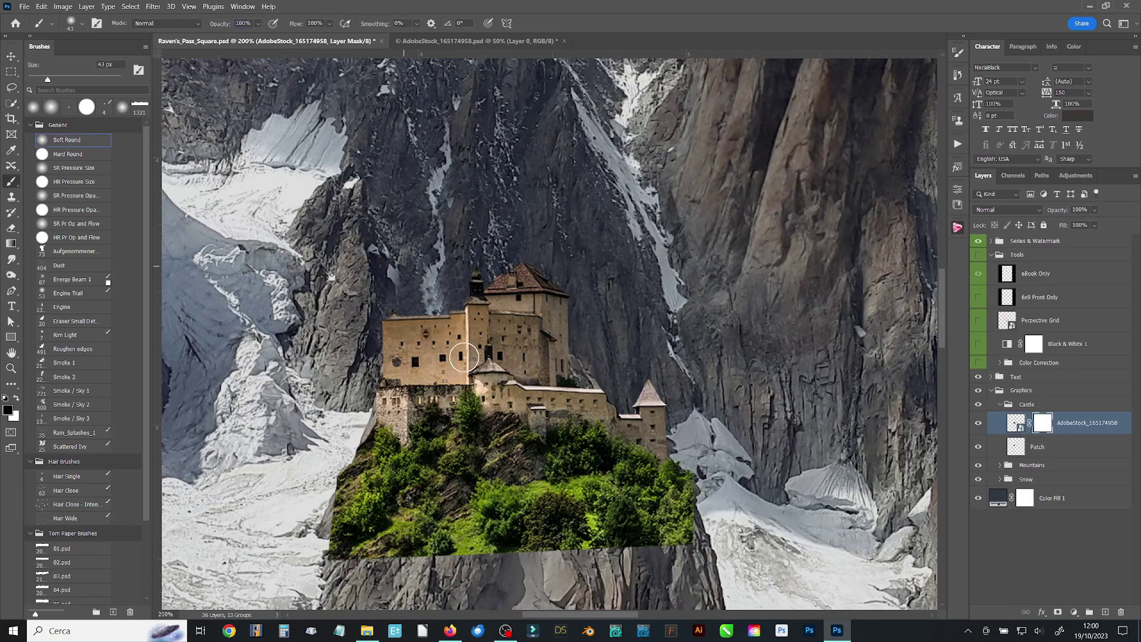
pyautogui.moveTo(654, 511)
pyautogui.mouseDown()
pyautogui.moveTo(376, 535)
pyautogui.moveTo(509, 453)
pyautogui.mouseUp()
pyautogui.moveTo(416, 440); pyautogui.dragTo(508, 428)
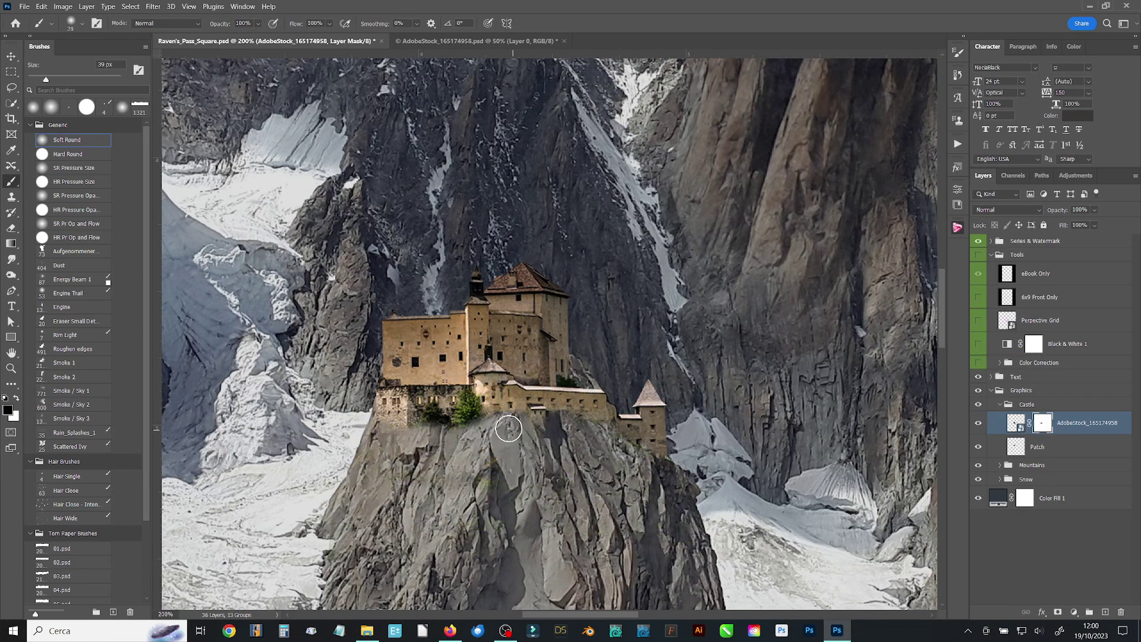
pyautogui.scroll(1, 484, 400)
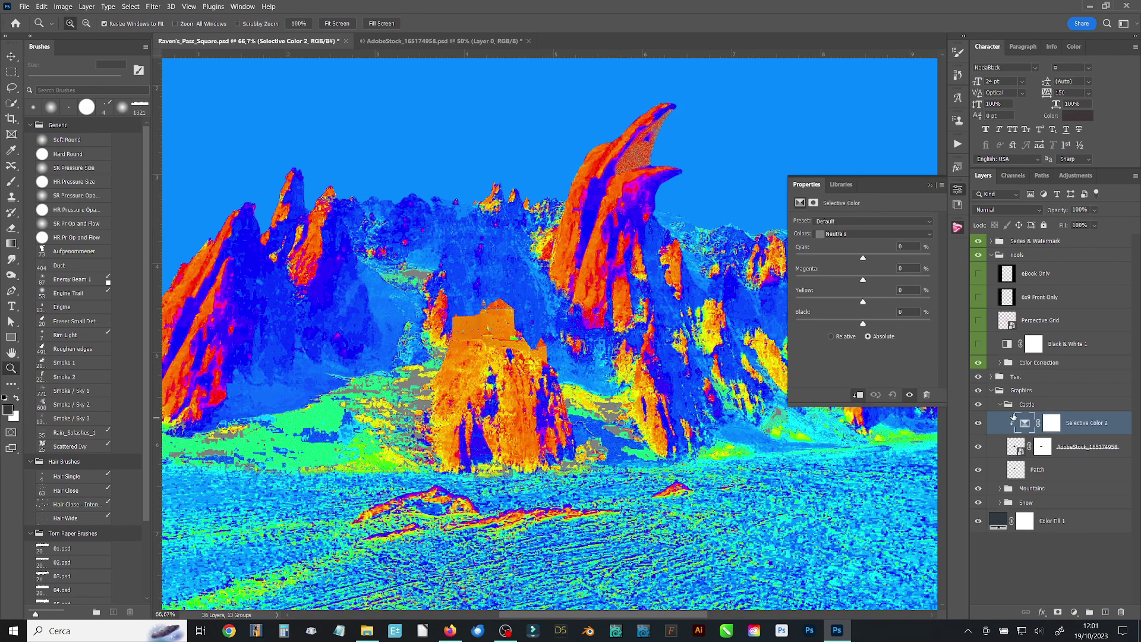
# Shift the castle's Selective Color neutrals toward yellow and add a Hue/Saturation adjustment
pyautogui.moveTo(856, 302); pyautogui.dragTo(860, 280)
pyautogui.click(850, 234)
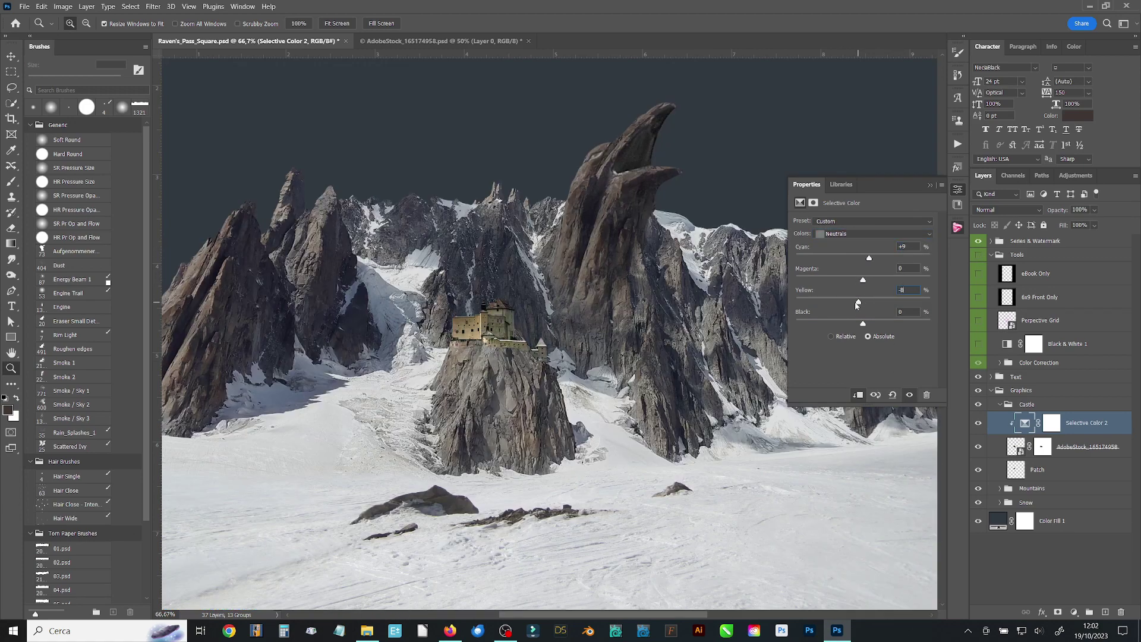
pyautogui.hotkey('ctrl', 'u')
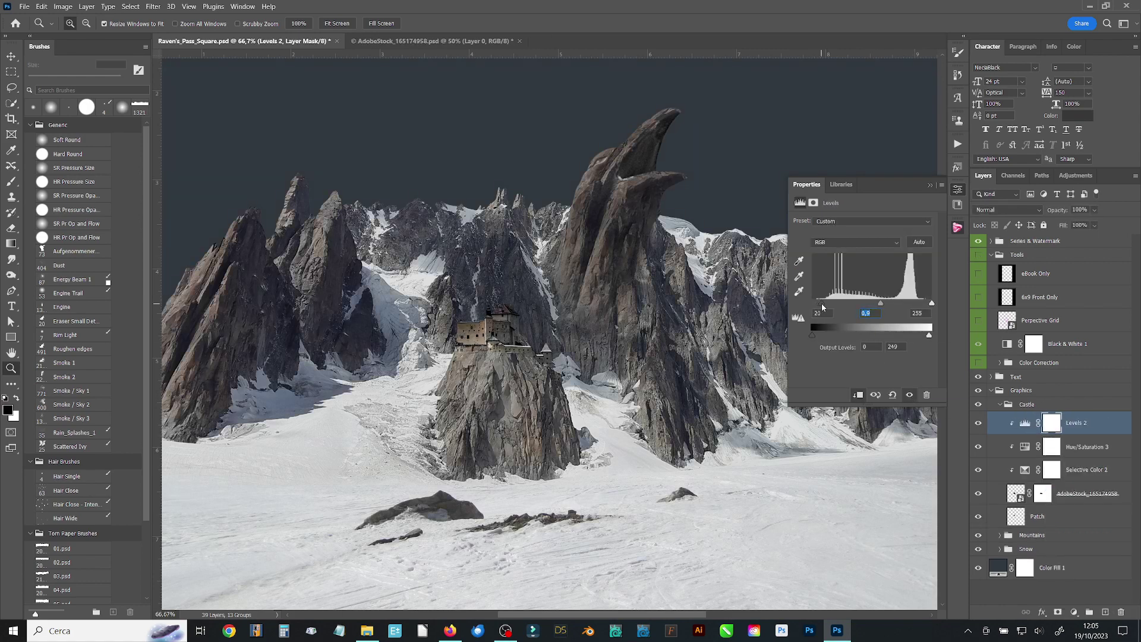
# Check the castle photo's size with Free Transform, then add a clipped layer for painting snow
pyautogui.scroll(-2, 509, 333)
pyautogui.scroll(4, 509, 333)
pyautogui.keyDown('ctrl'); pyautogui.click(510, 333); pyautogui.keyUp('ctrl')
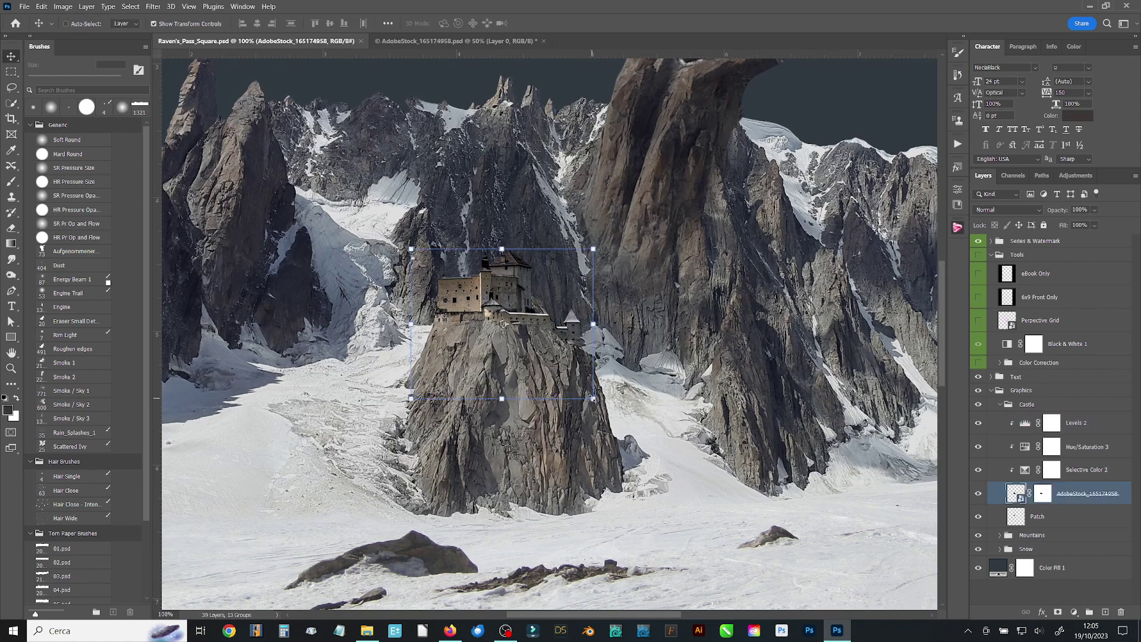
pyautogui.hotkey('ctrl', 't')
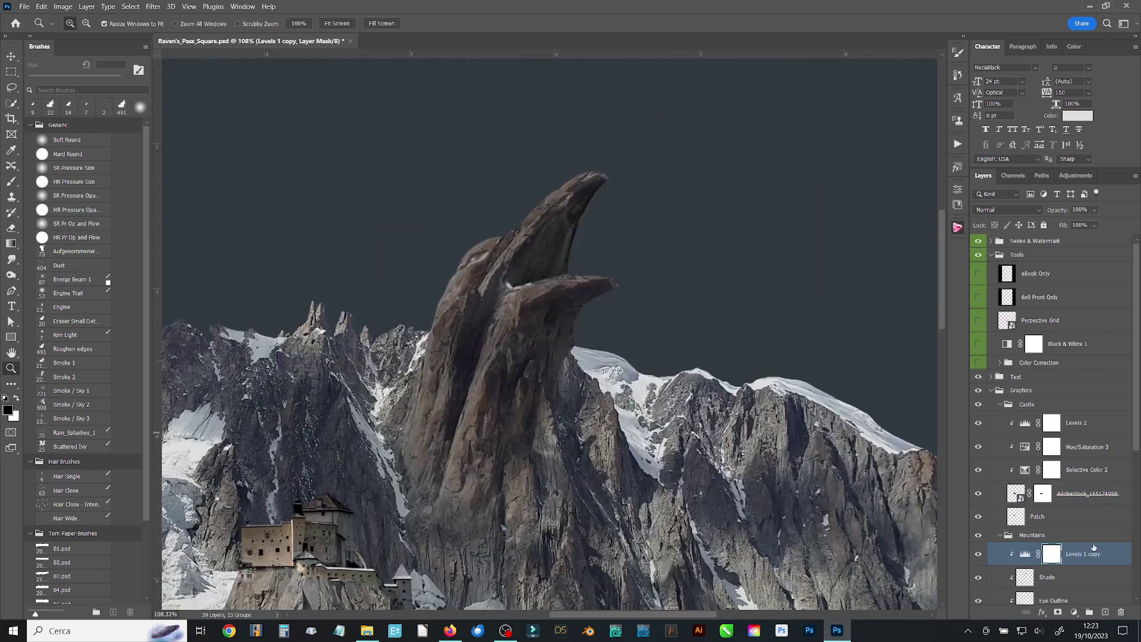
pyautogui.hotkey('ctrl', 'alt', 'shift', 'n')
# Paint white snow along the raven's beak and unclip the layer so it shows
pyautogui.press('b')
pyautogui.moveTo(466, 152); pyautogui.dragTo(628, 279)
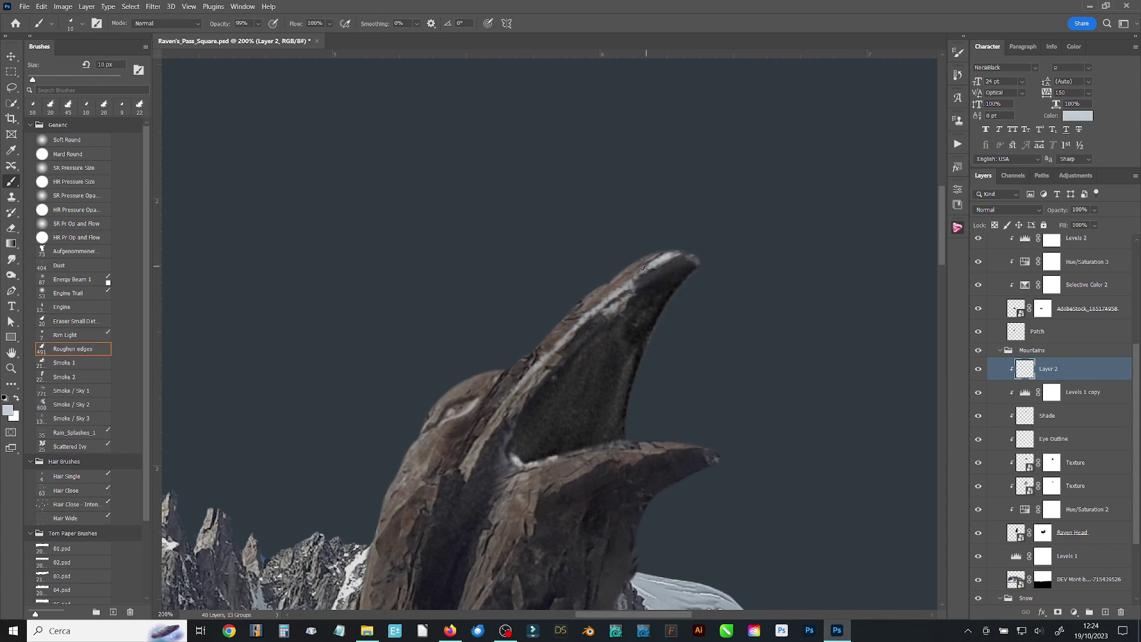
pyautogui.hotkey('ctrl', 'alt', 'g')
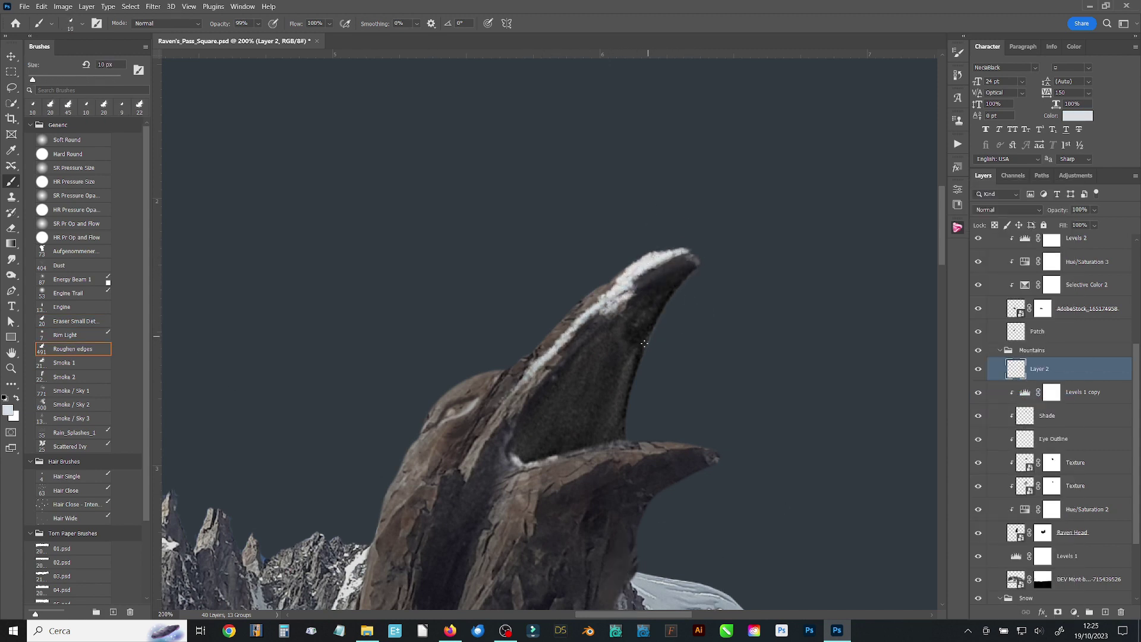
pyautogui.hotkey('ctrl', '0')
pyautogui.scroll(5, 563, 281)
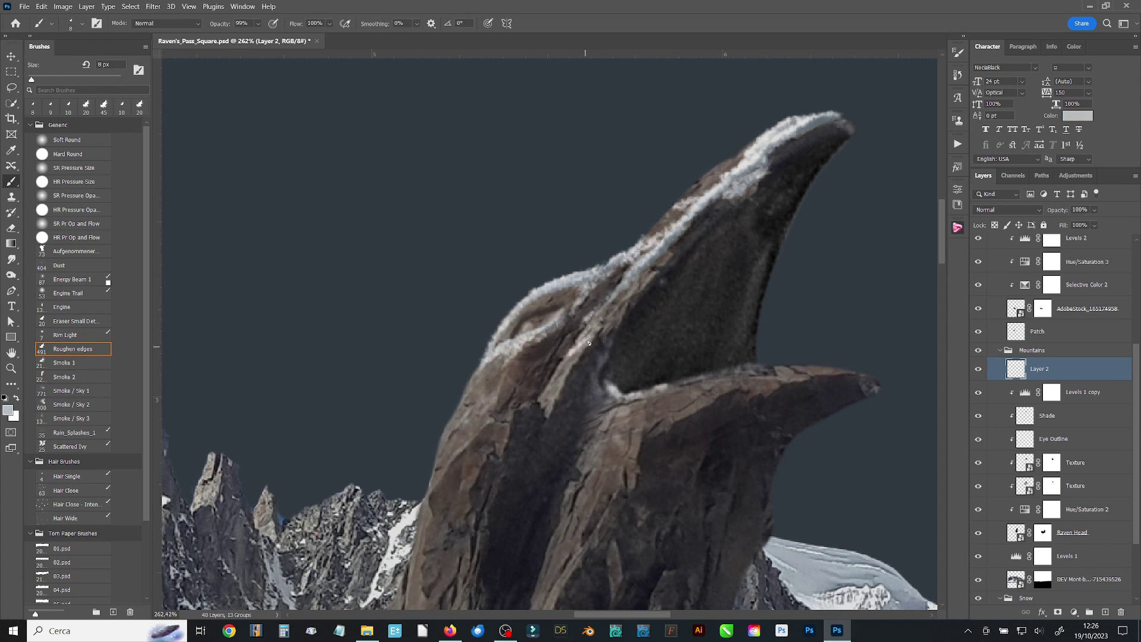
pyautogui.hotkey('ctrl', '0')
pyautogui.scroll(4, 721, 342)
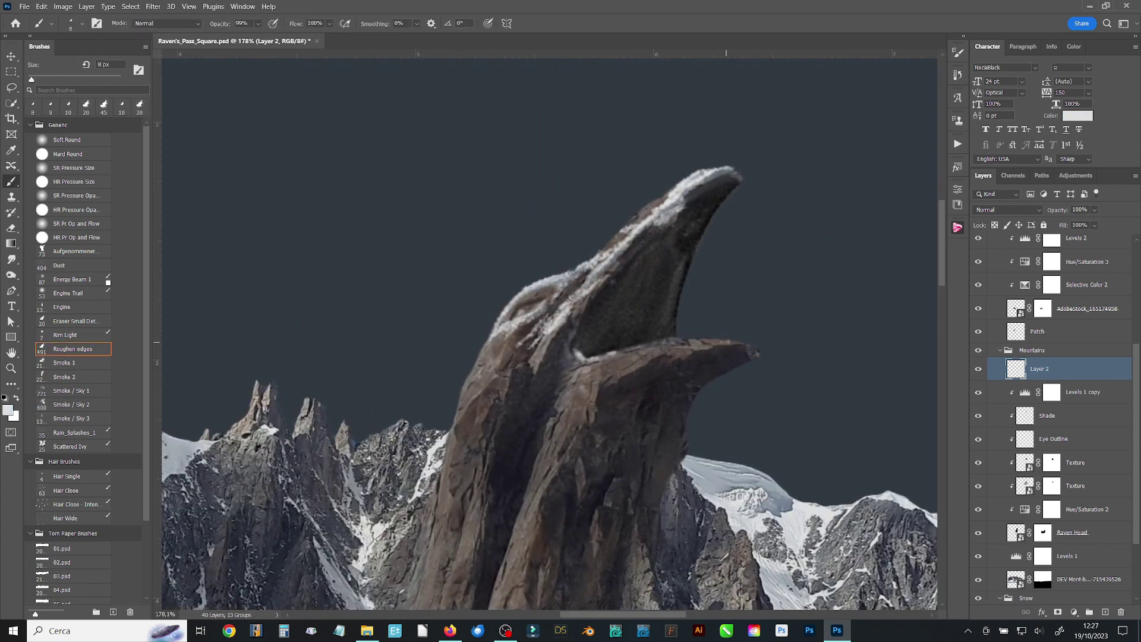
# Sample a bluish grey and paint a white snow streak down the rock spire
pyautogui.keyDown('alt'); pyautogui.click(764, 493); pyautogui.keyUp('alt')
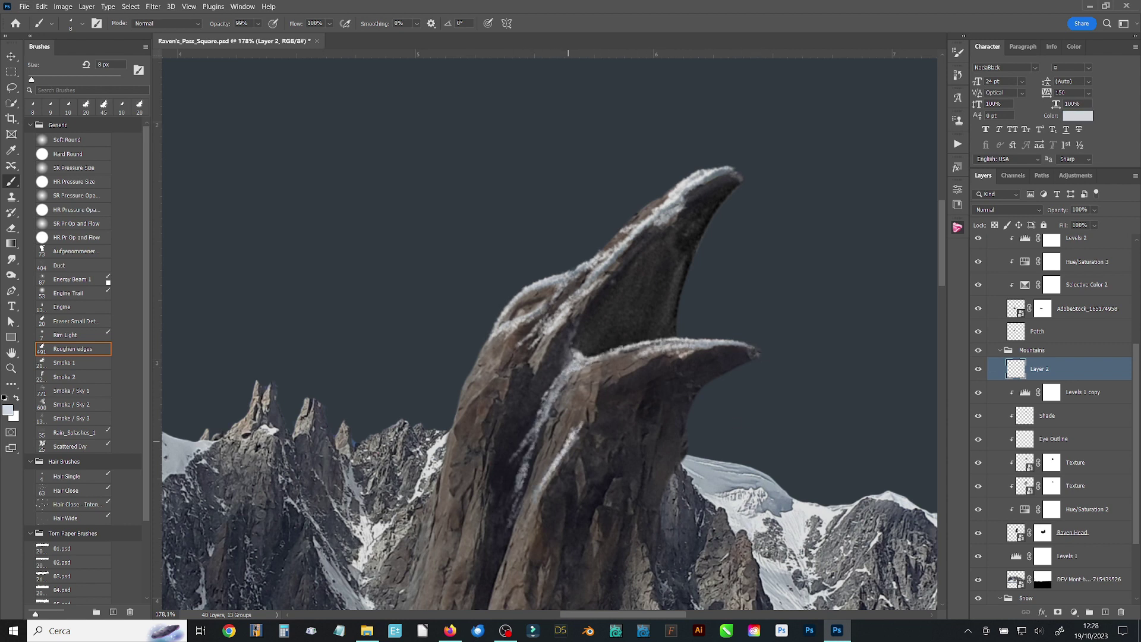
pyautogui.hotkey('ctrl', '0')
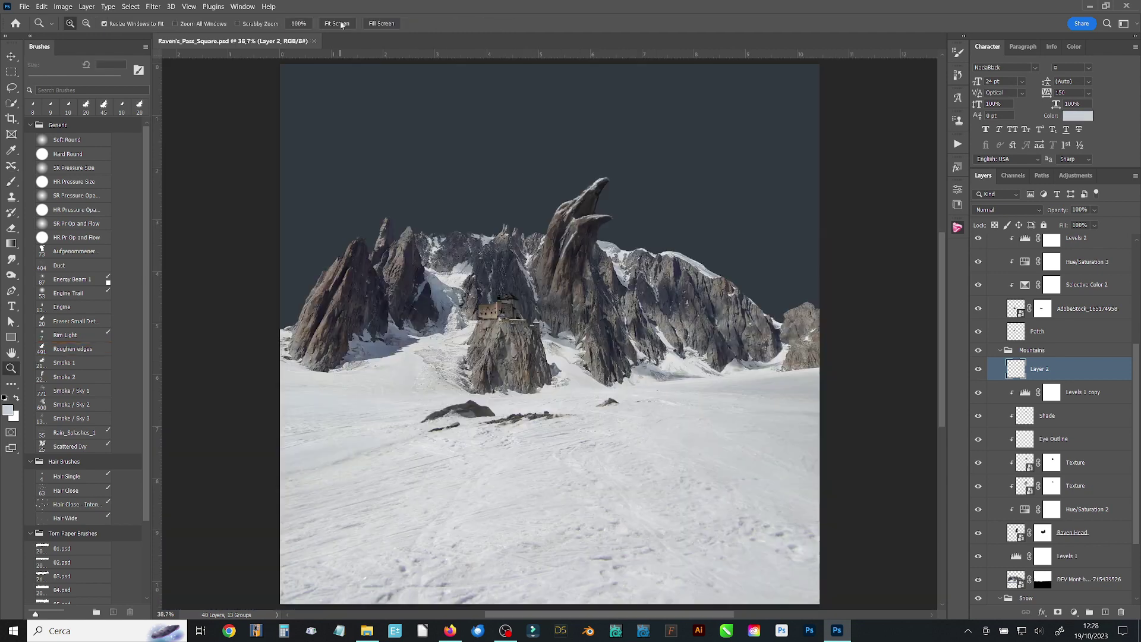
pyautogui.scroll(5, 428, 300)
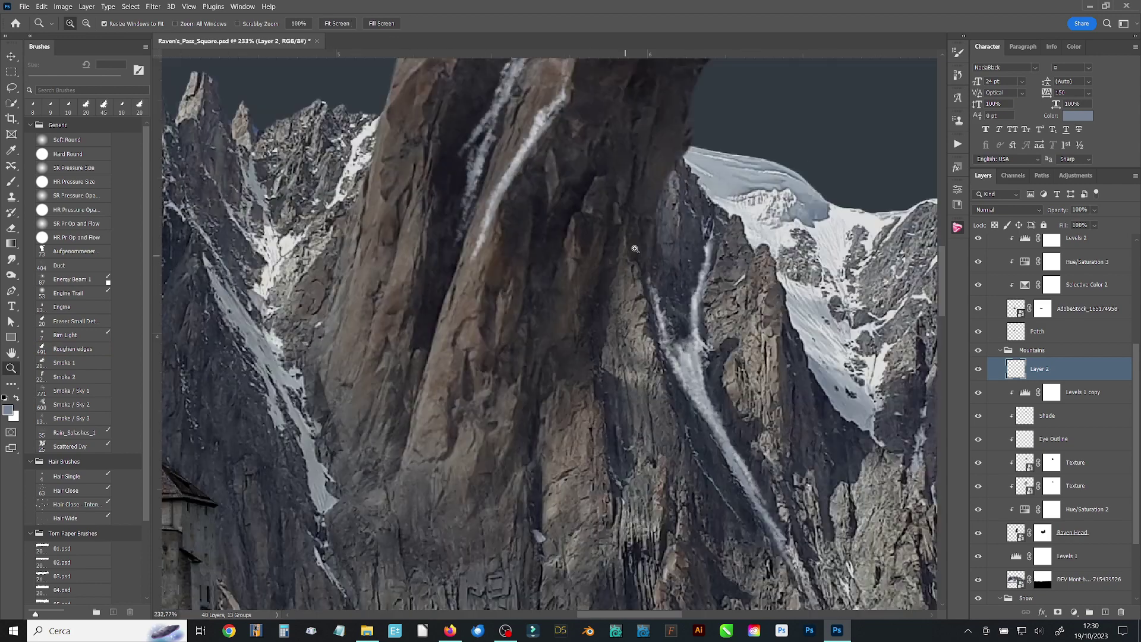
pyautogui.moveTo(542, 502); pyautogui.dragTo(560, 407)
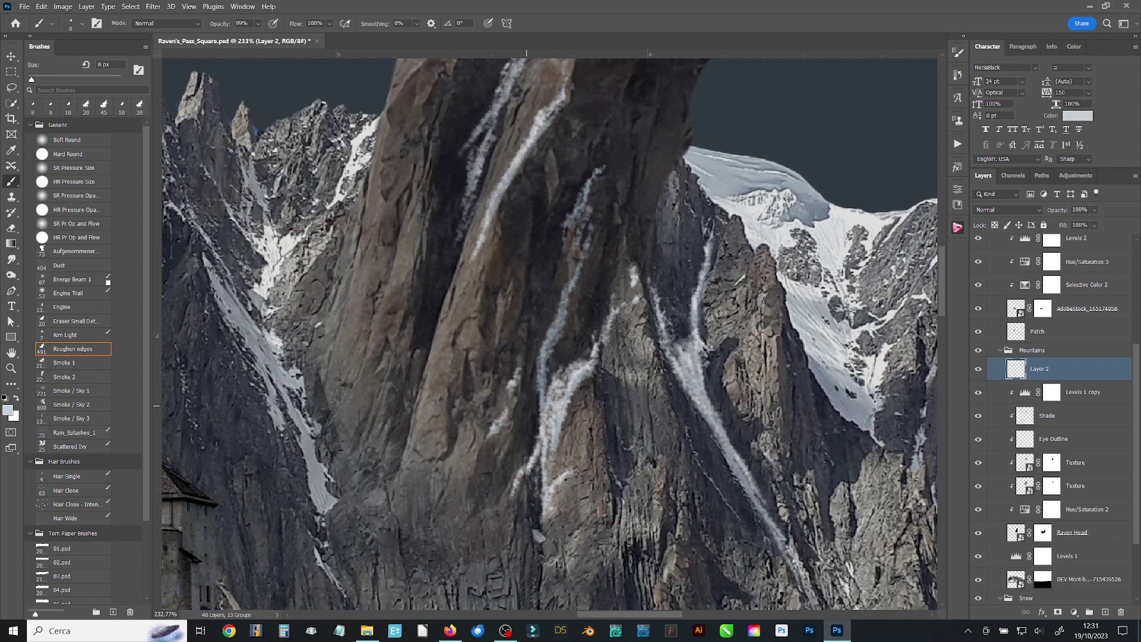
pyautogui.hotkey('ctrl', '0')
pyautogui.scroll(3, 549, 287)
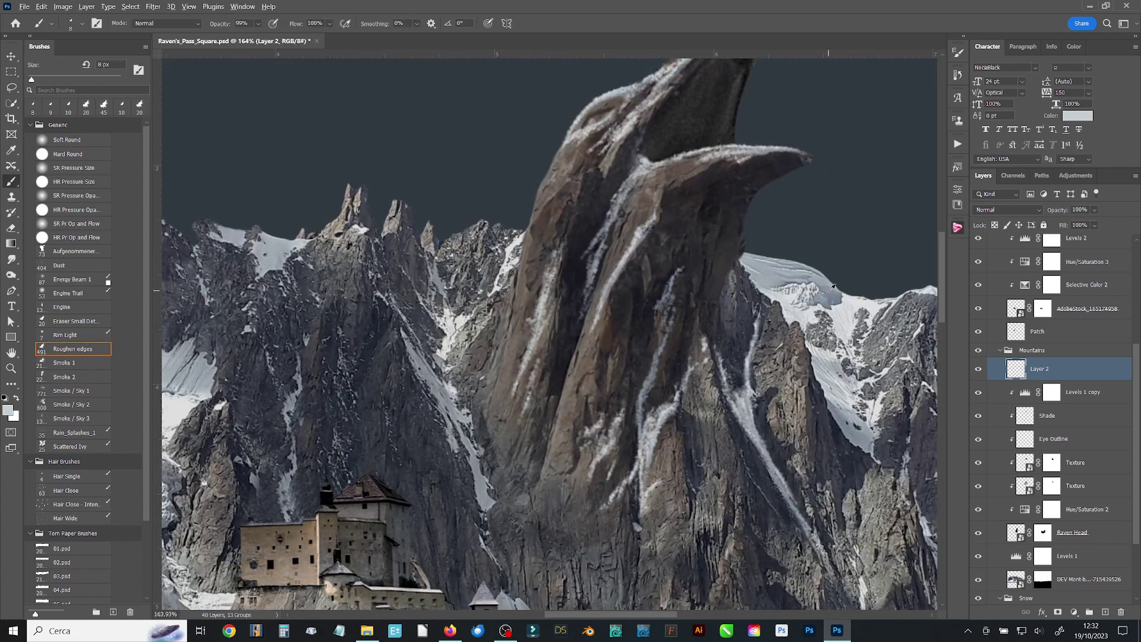
pyautogui.press('z')
pyautogui.hotkey('ctrl', '0')
pyautogui.scroll(5, 475, 333)
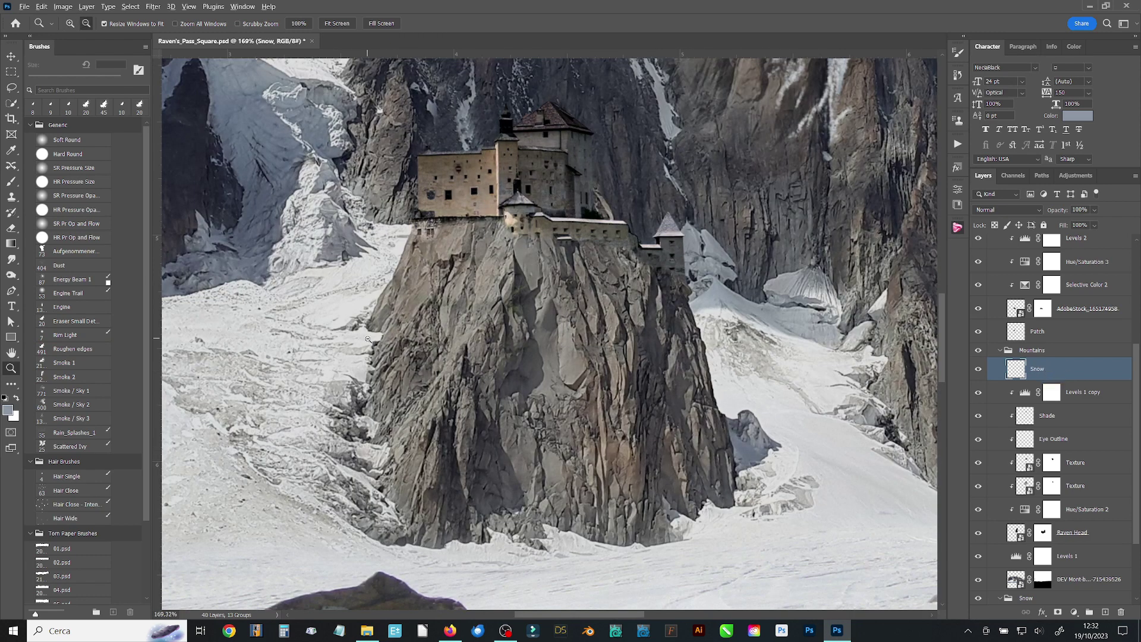
# Rename the new layer in the Castle group to Snow
pyautogui.hotkey('ctrl', '+')
pyautogui.press('b')
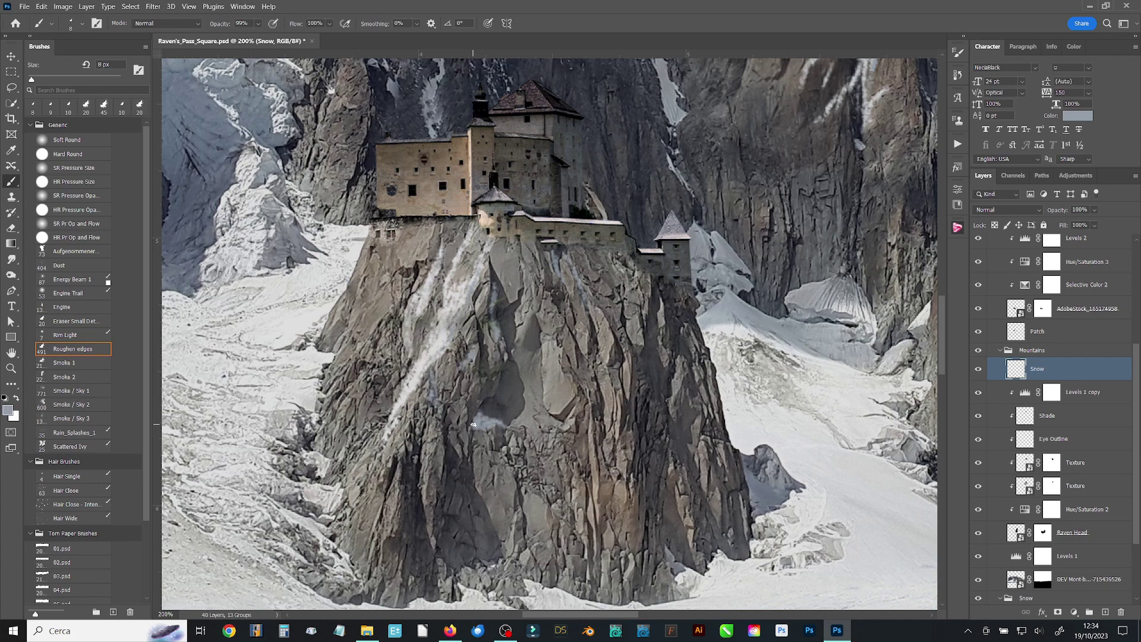
pyautogui.press('z')
pyautogui.hotkey('ctrl', '0')
pyautogui.scroll(3, 1040, 416)
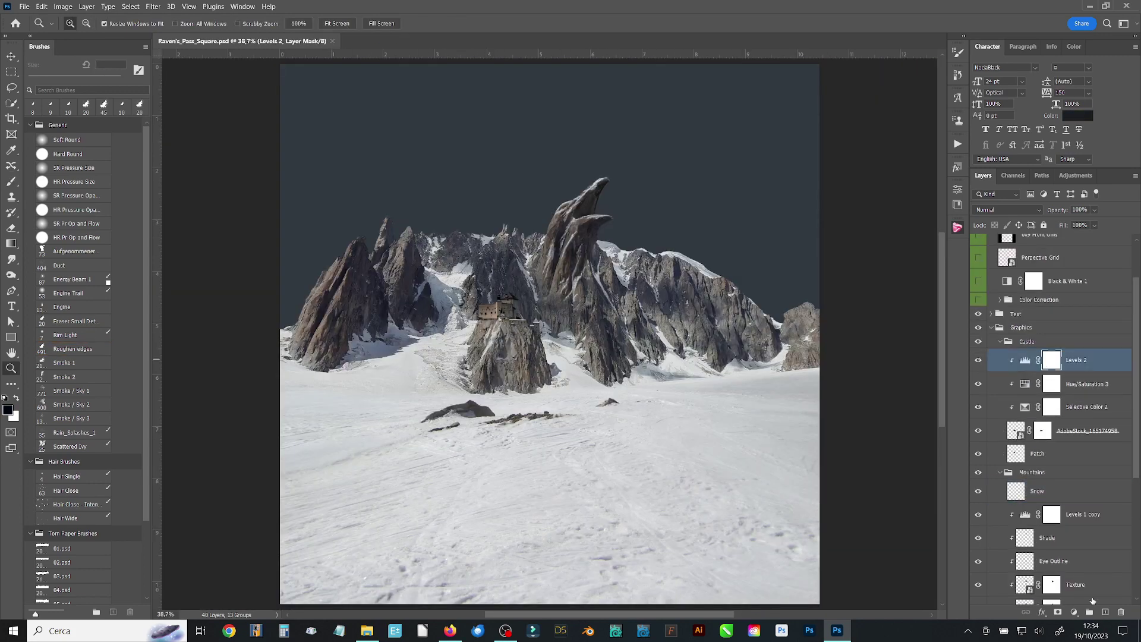
pyautogui.click(1038, 361)
pyautogui.press('Return')
# Sample light snow greys and brush snow onto the castle's roofs and ledges
pyautogui.moveTo(428, 255); pyautogui.dragTo(573, 359)
pyautogui.press('b')
pyautogui.keyDown('alt'); pyautogui.click(380, 133); pyautogui.keyUp('alt')
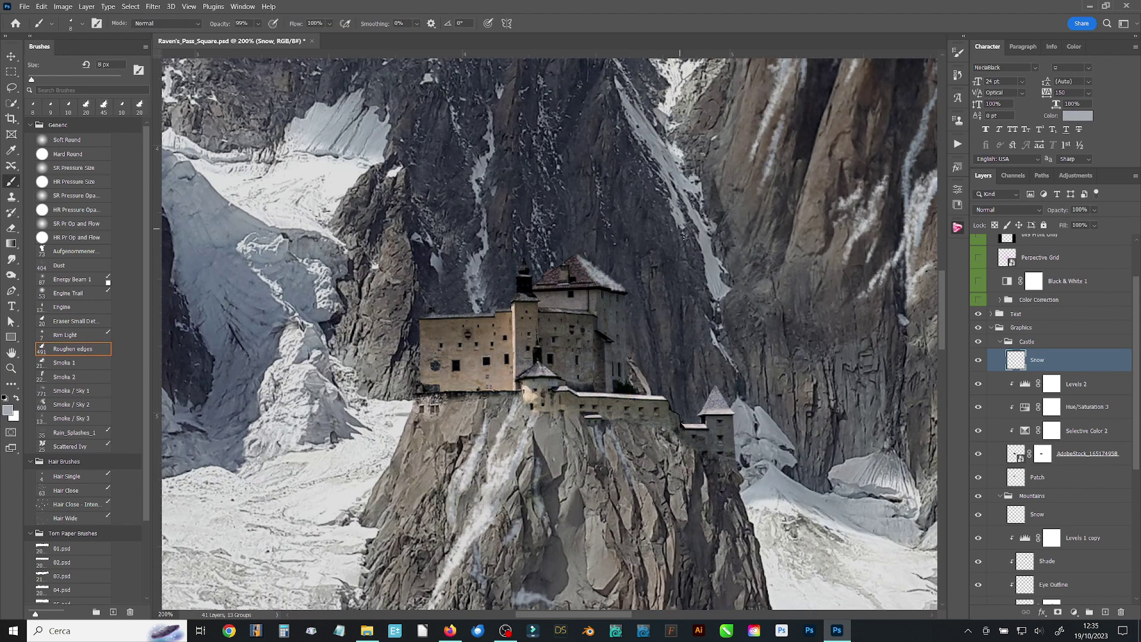
pyautogui.keyDown('alt'); pyautogui.click(296, 299); pyautogui.keyUp('alt')
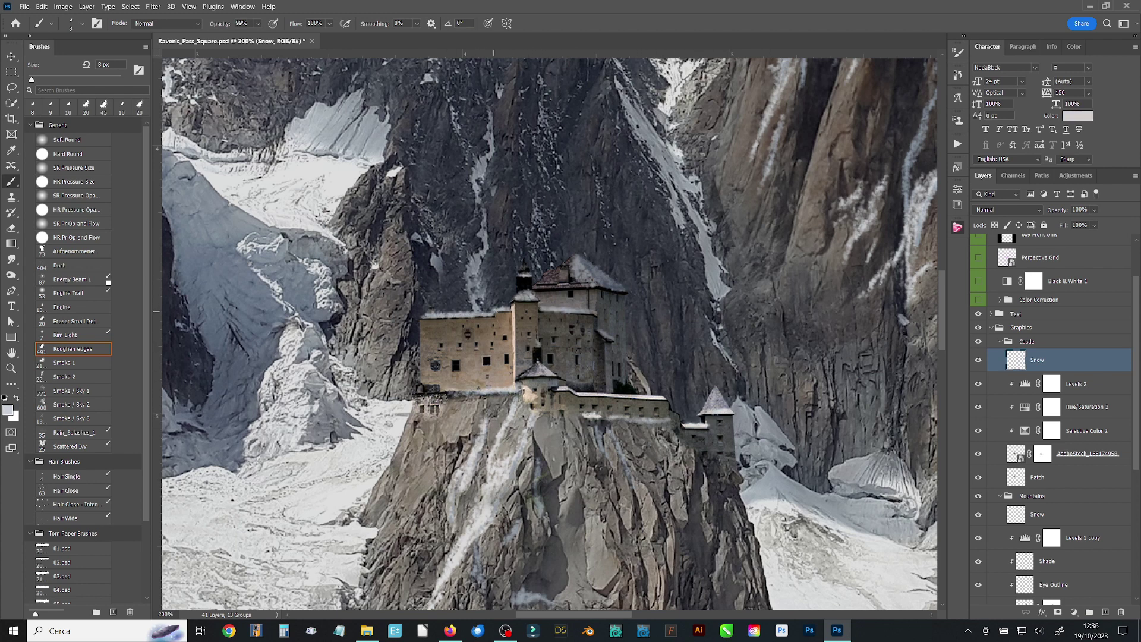
pyautogui.press('z')
pyautogui.click(339, 24)
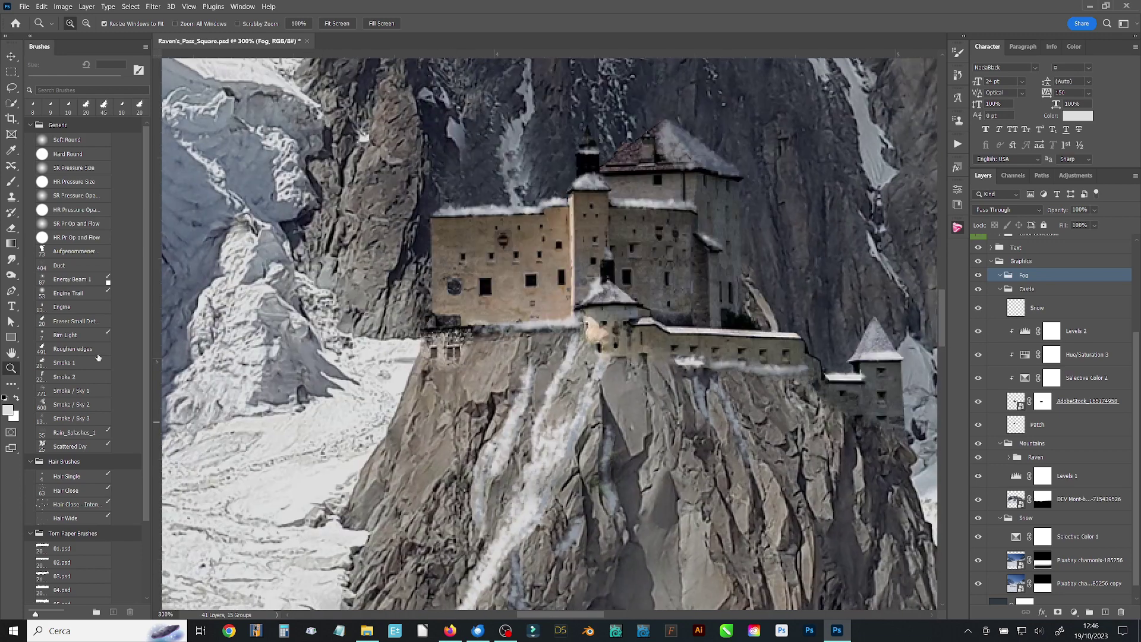
# Trace the castle cliff outline with the Pen tool, then set a light colour for fog
pyautogui.press('p')
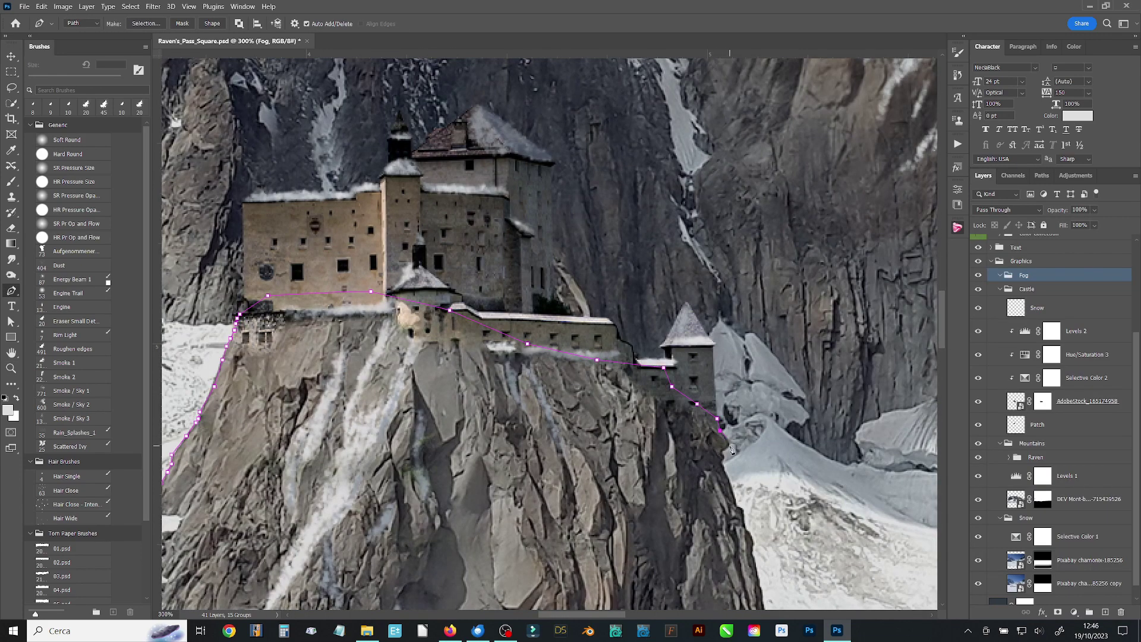
pyautogui.hotkey('ctrl', '+')
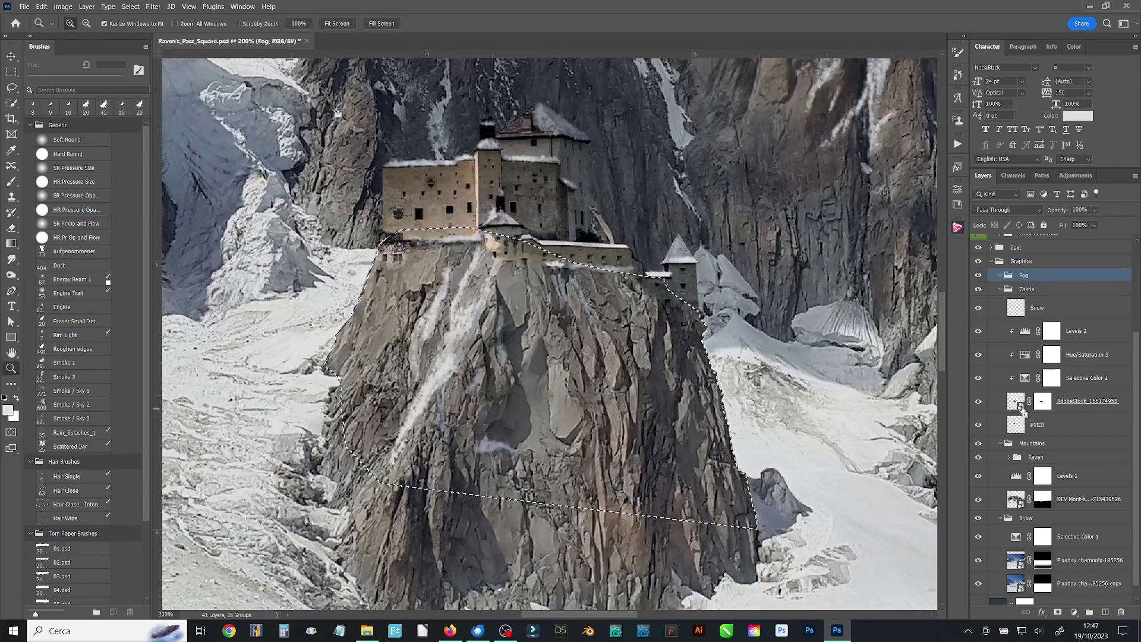
pyautogui.click(560, 298)
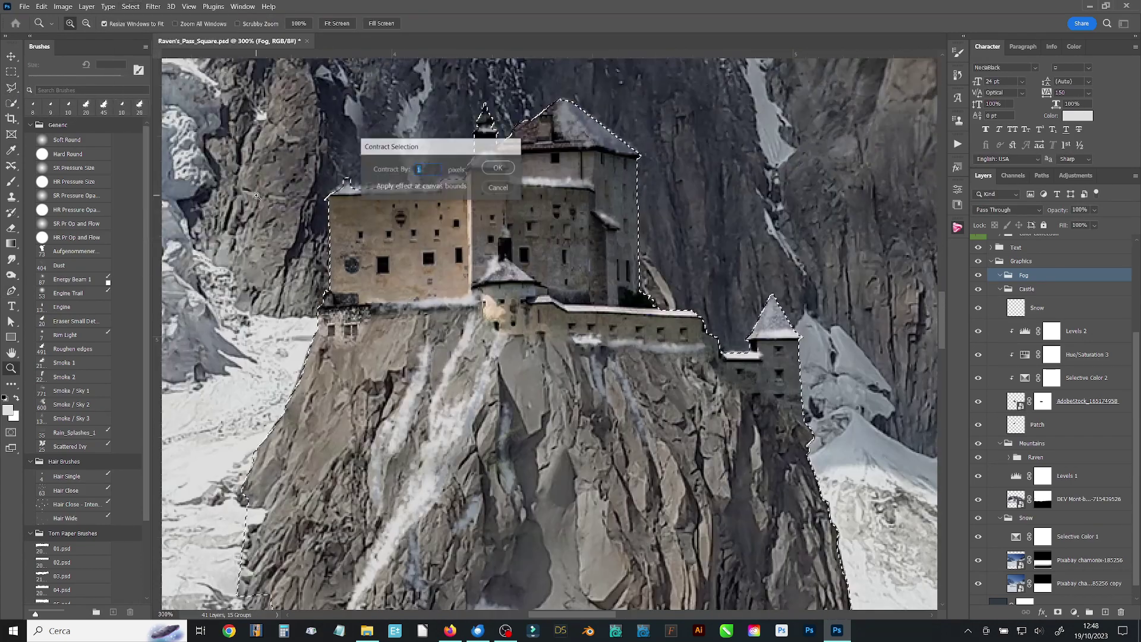
pyautogui.press('x')
pyautogui.press('b')
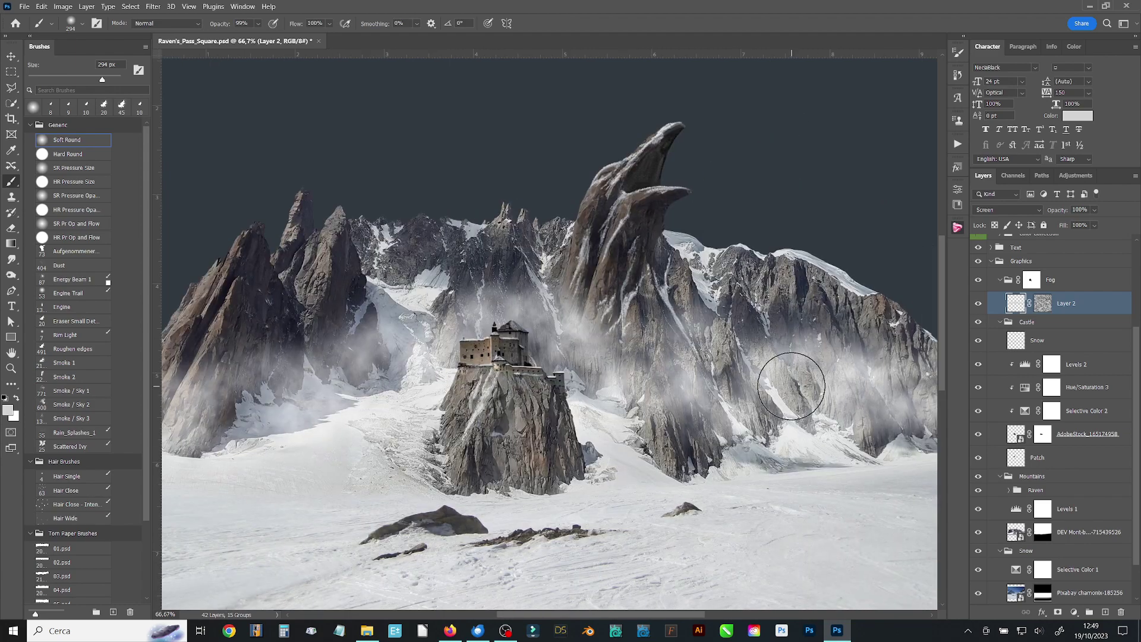
# Save the document and sample a light snow grey-blue for the raven's Eye layer
pyautogui.hotkey('ctrl', 's')
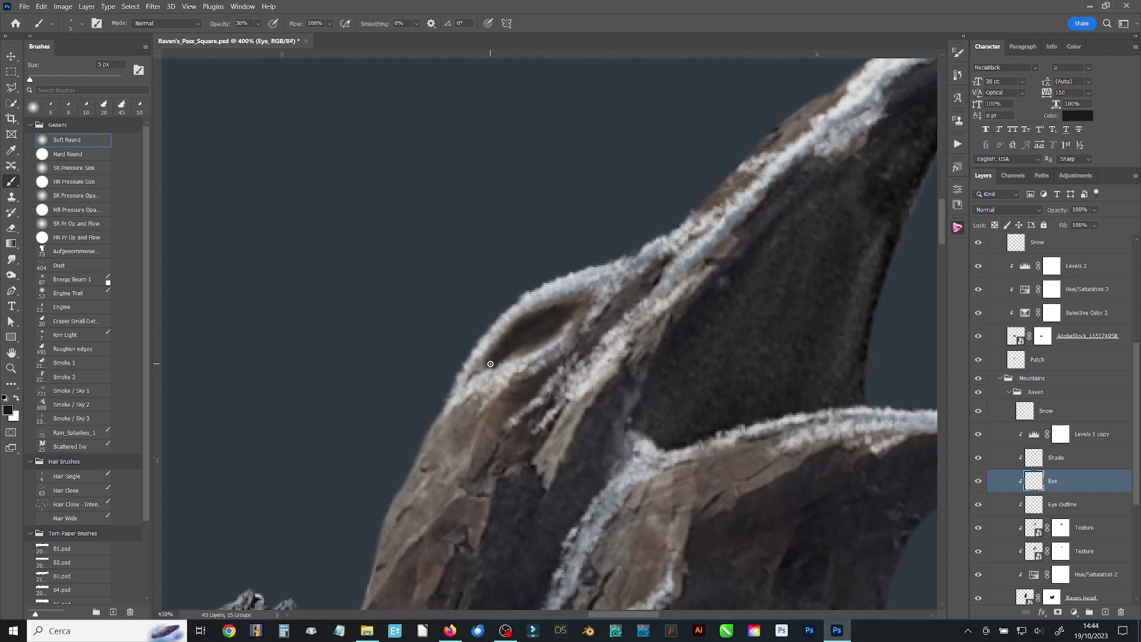
pyautogui.keyDown('alt'); pyautogui.click(608, 344); pyautogui.keyUp('alt')
pyautogui.press('z')
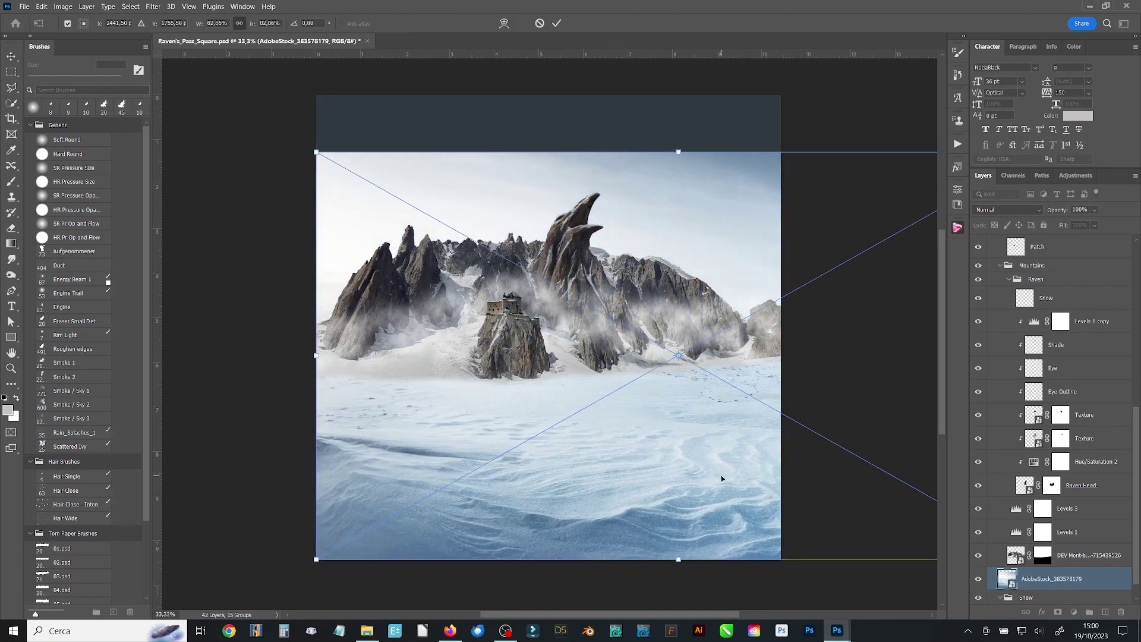
# Shrink the snow foreground photo to fit the bottom and apply Auto Curves correction
pyautogui.moveTo(678, 152); pyautogui.dragTo(635, 211)
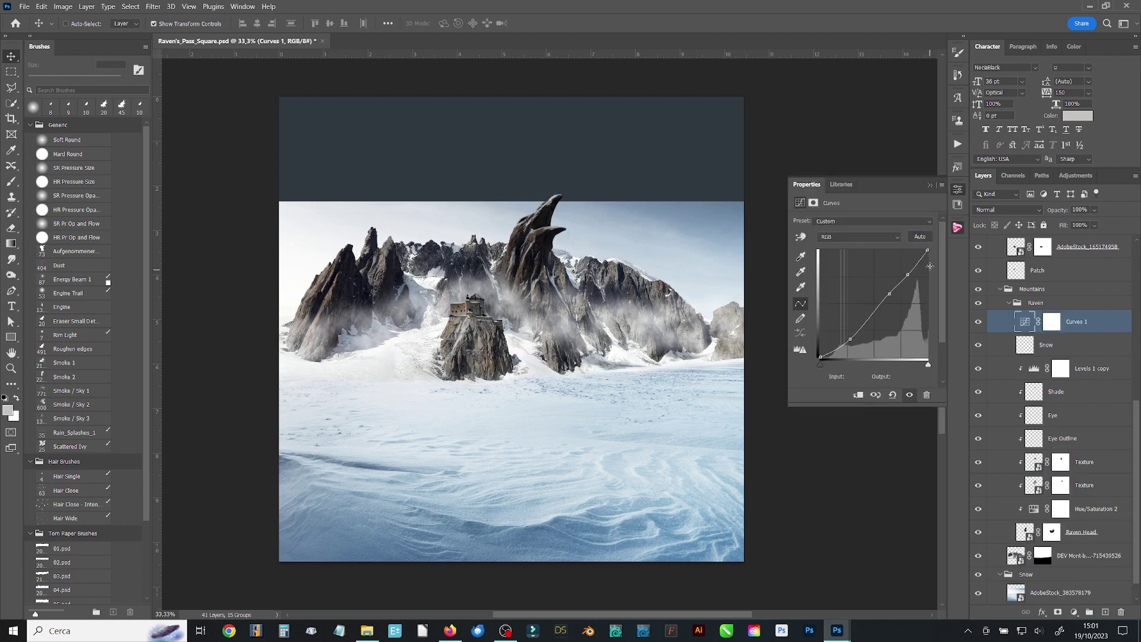
pyautogui.press('Return')
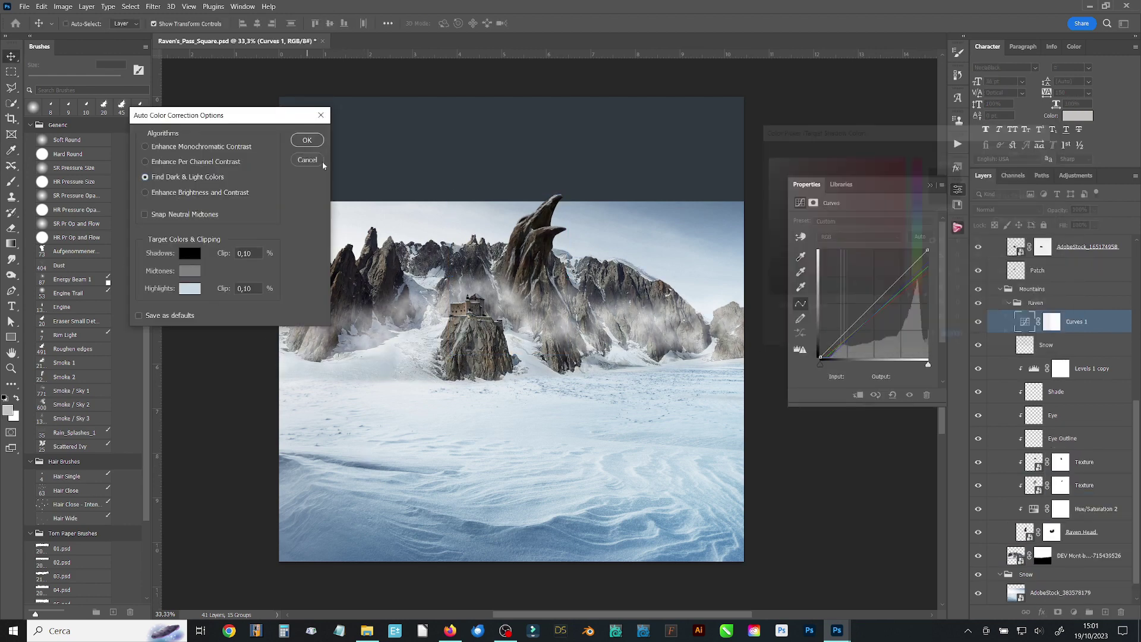
pyautogui.press('Return')
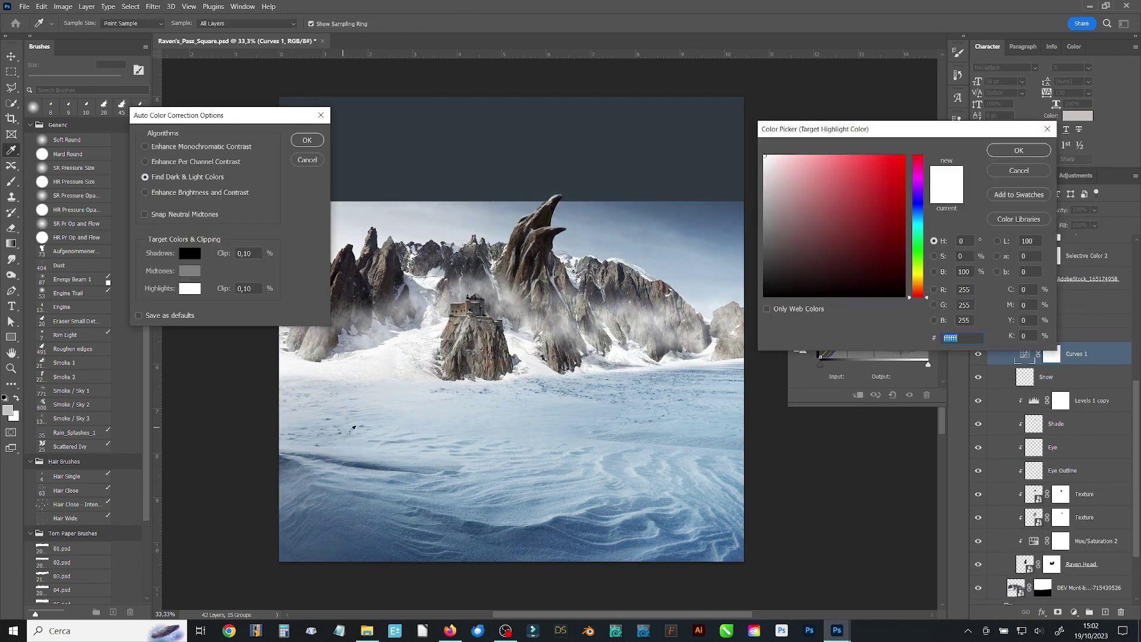
pyautogui.press('Return')
pyautogui.press('Return')
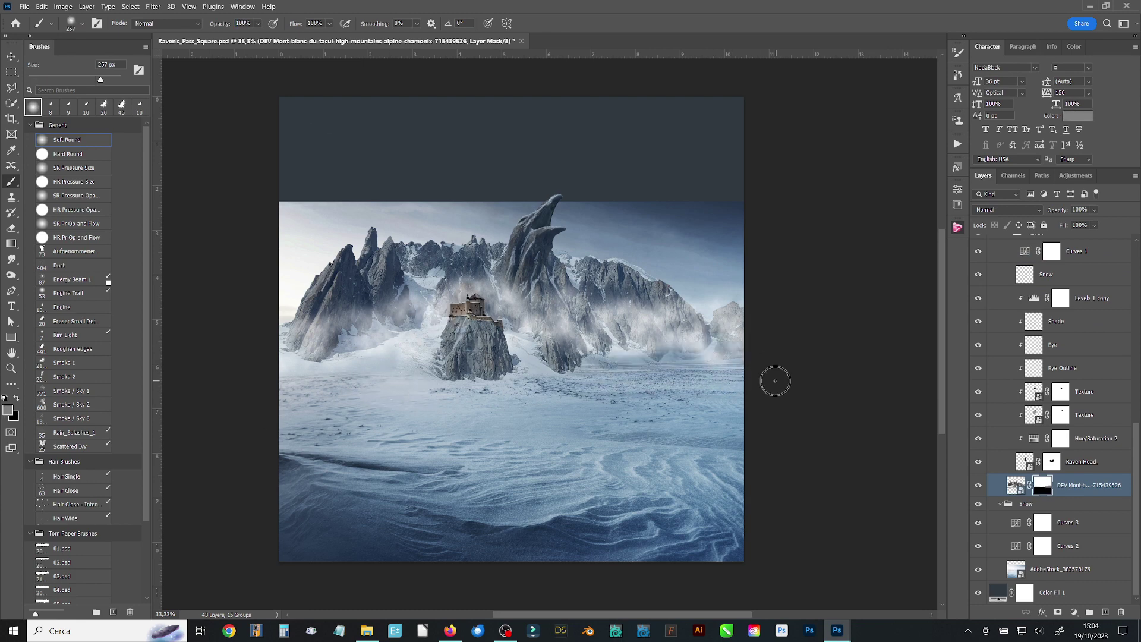
# Mask back the right-hand mist and delete the castle's Hue/Saturation 3 adjustment
pyautogui.moveTo(743, 365); pyautogui.dragTo(657, 367)
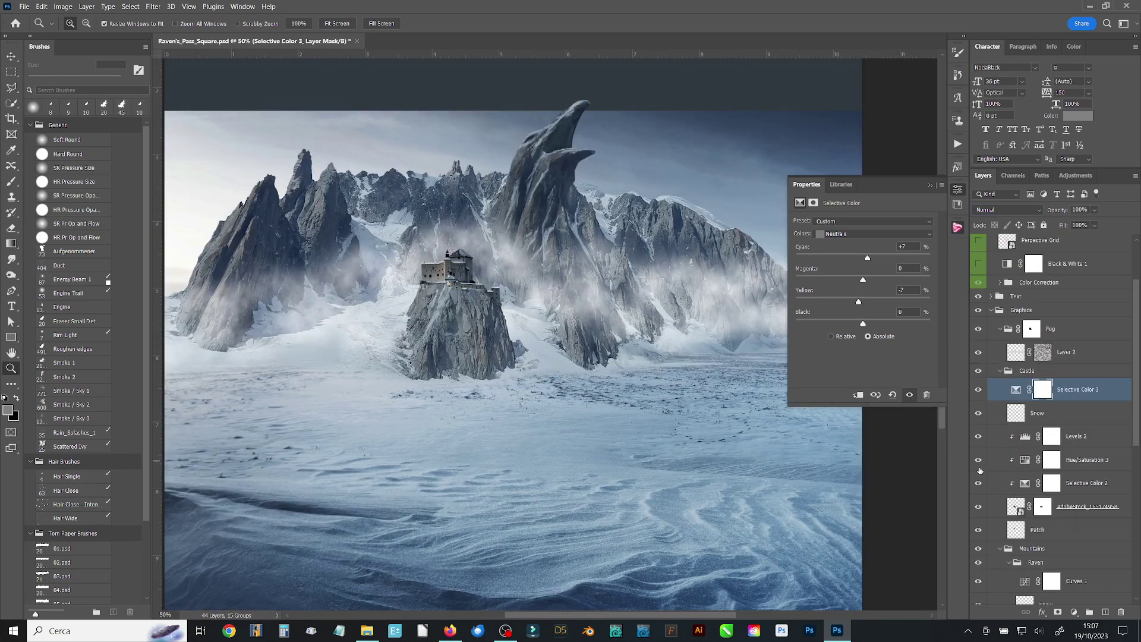
pyautogui.click(979, 461)
pyautogui.press('Delete')
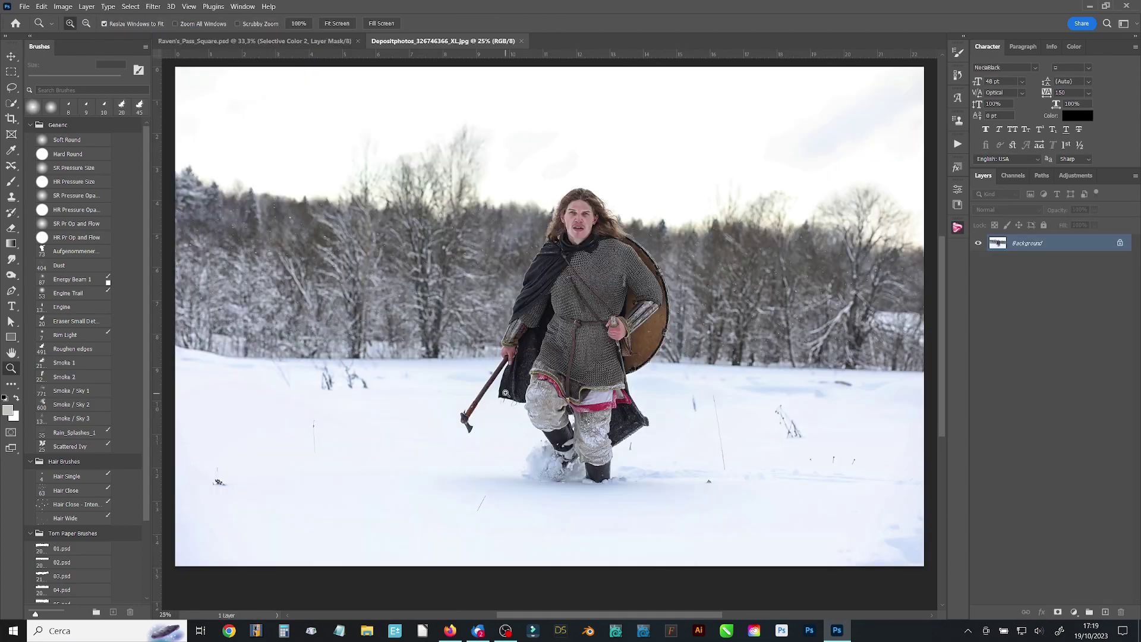
pyautogui.click(505, 393)
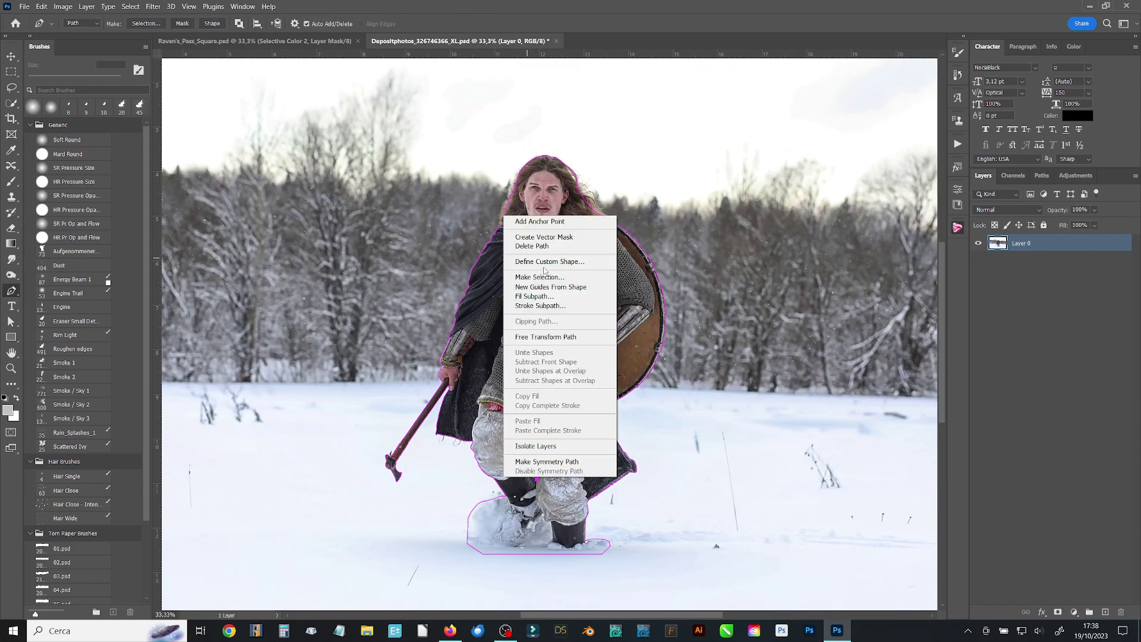
# Turn the warrior's pen path into a selection and refine it with Quick Selection
pyautogui.press('w')
pyautogui.hotkey('ctrl', 'Return')
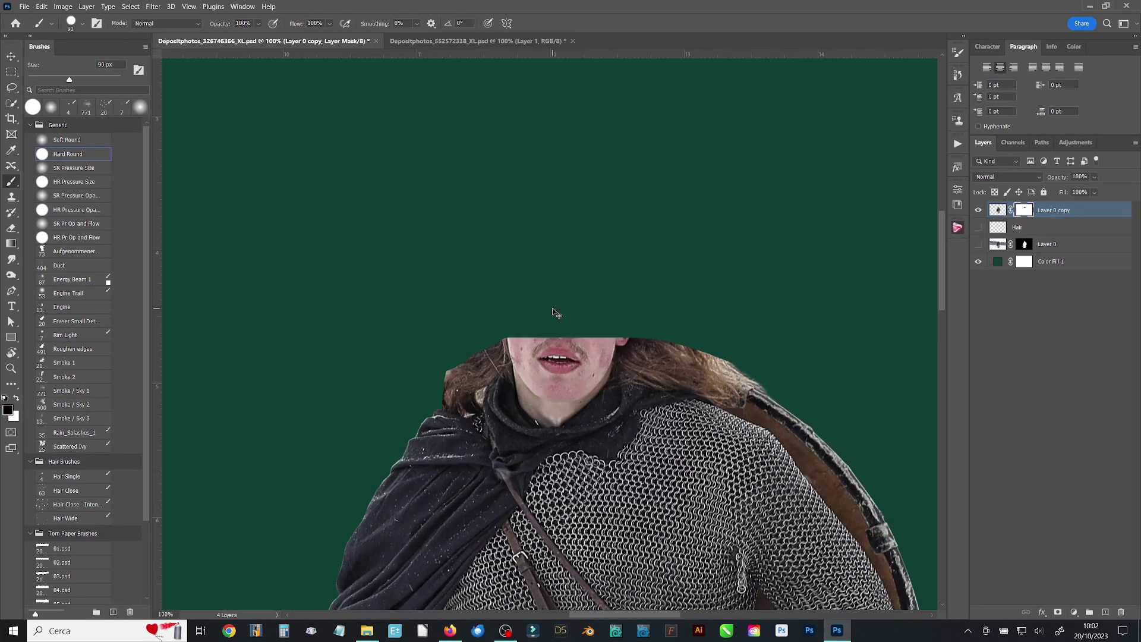
pyautogui.rightClick(1024, 210)
# Move the new head onto the warrior's body, name it Head, and rotate it to fit
pyautogui.moveTo(702, 370); pyautogui.dragTo(686, 369)
pyautogui.write('H')
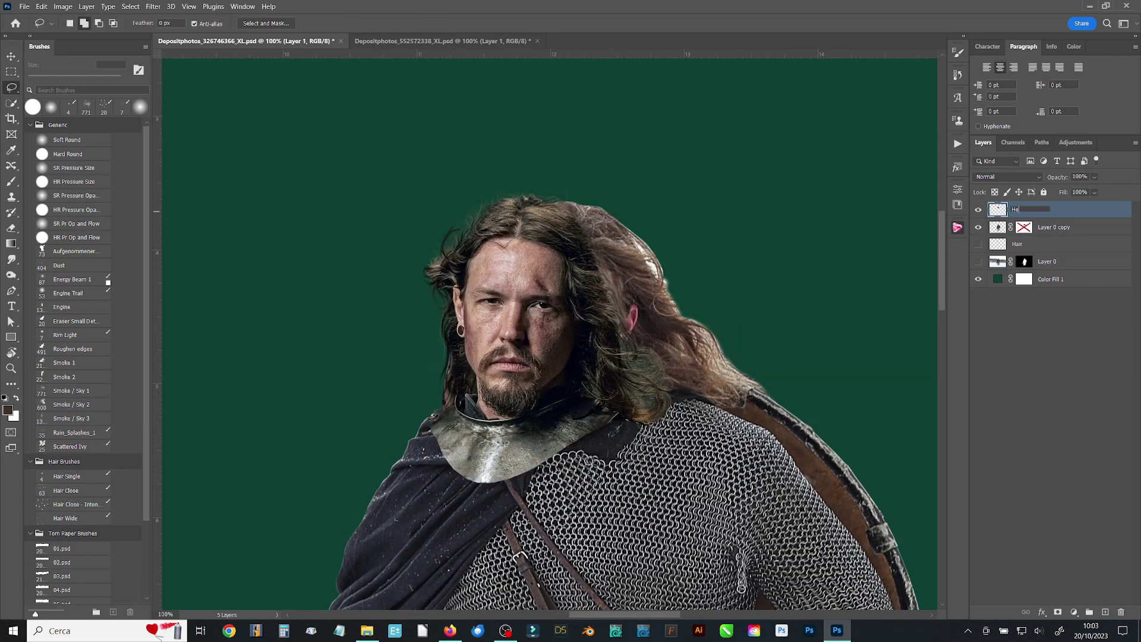
pyautogui.write('ad')
pyautogui.press('Return')
pyautogui.hotkey('ctrl', 't')
pyautogui.moveTo(647, 333); pyautogui.dragTo(624, 333)
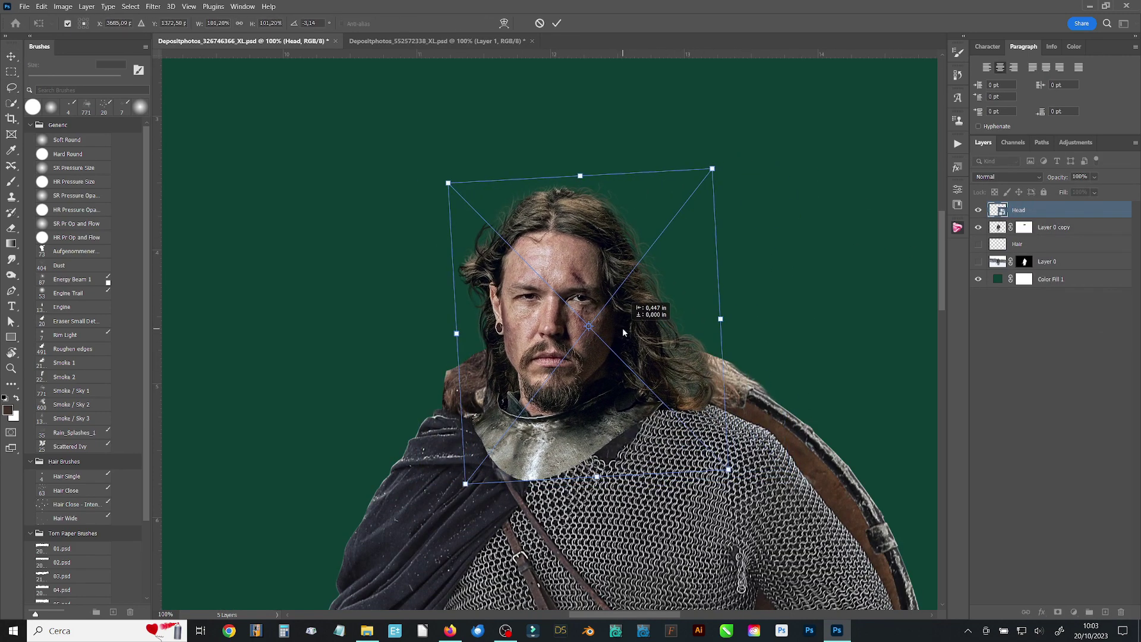
pyautogui.press('Return')
pyautogui.click(1057, 612)
# Mask the Head layer and paint black to hide the neck edge under the chin
pyautogui.press('b')
pyautogui.click(66, 140)
pyautogui.moveTo(588, 416); pyautogui.dragTo(498, 422)
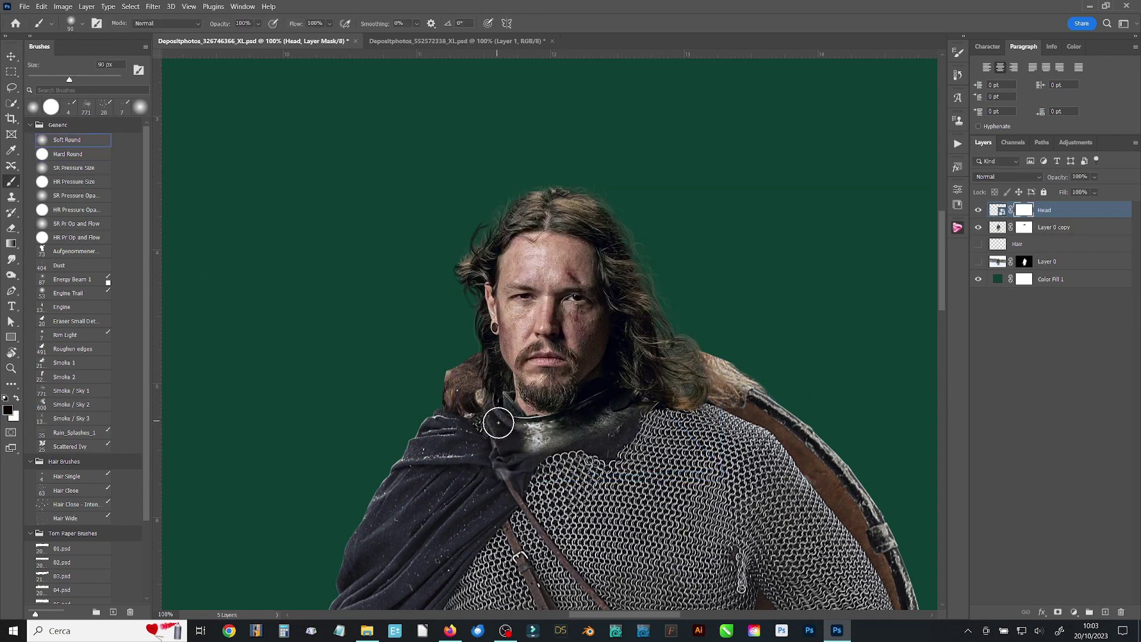
pyautogui.scroll(5, 583, 447)
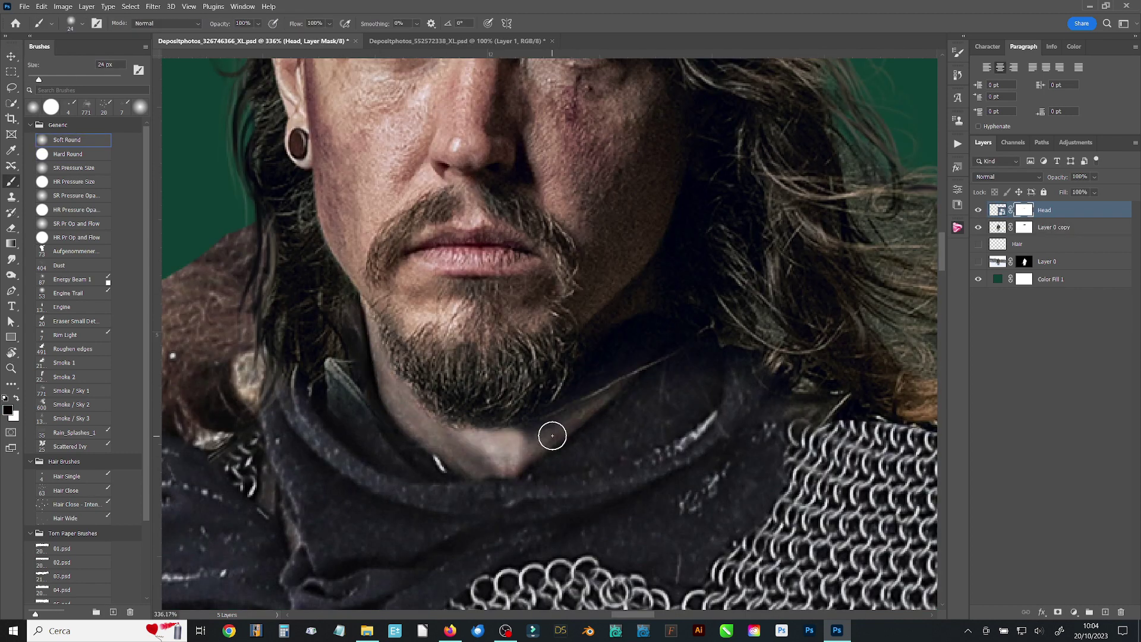
pyautogui.moveTo(536, 432); pyautogui.dragTo(405, 454)
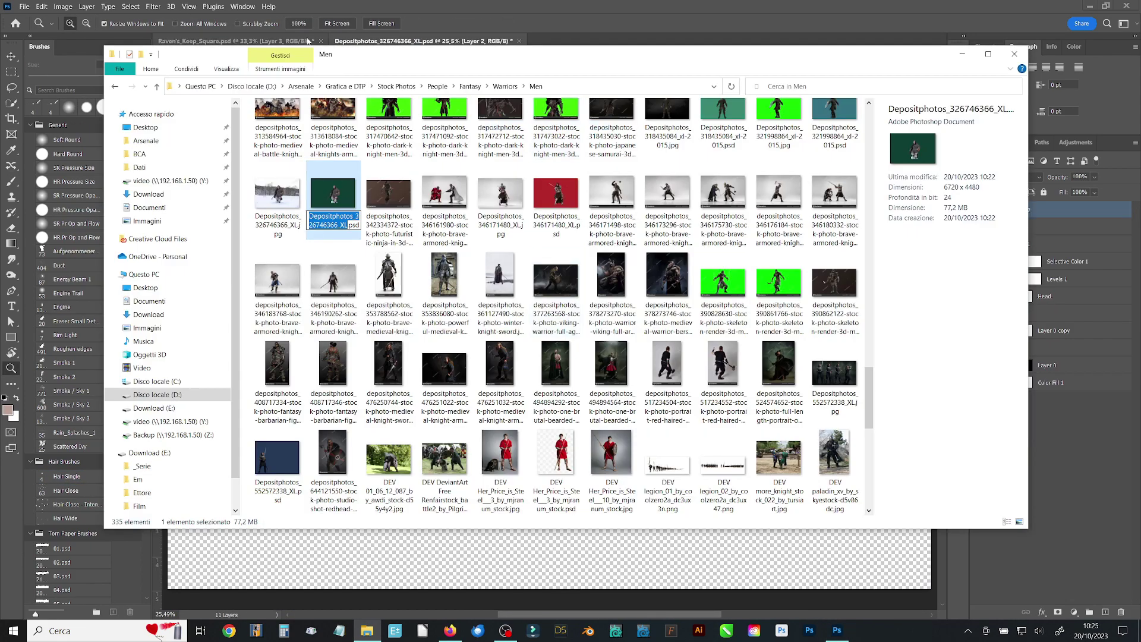
# Drag the warrior PSD from File Explorer onto the Raven's Keep canvas
pyautogui.moveTo(565, 371); pyautogui.dragTo(599, 371)
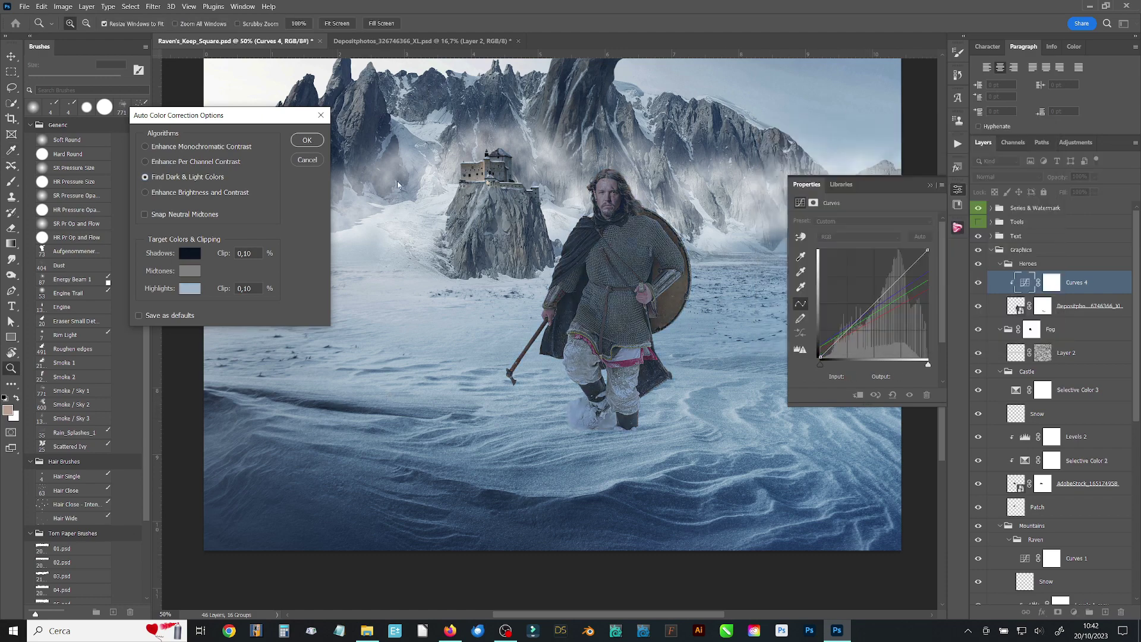
# Tone down the warrior with clipped Curves adjustments and target his mask
pyautogui.moveTo(848, 331); pyautogui.dragTo(855, 321)
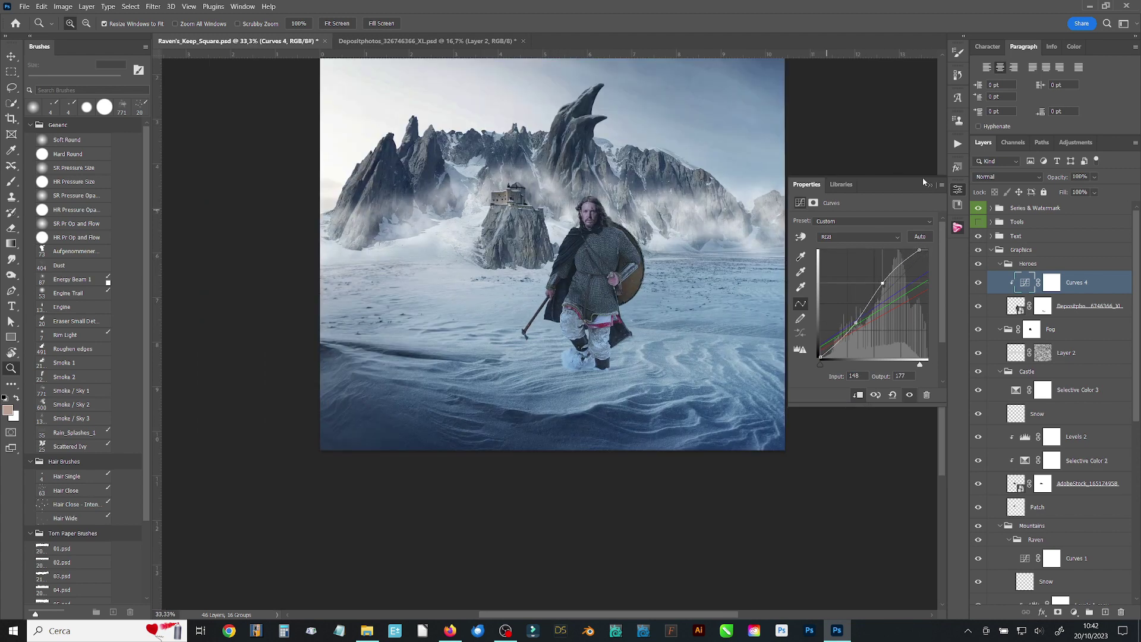
pyautogui.click(981, 305)
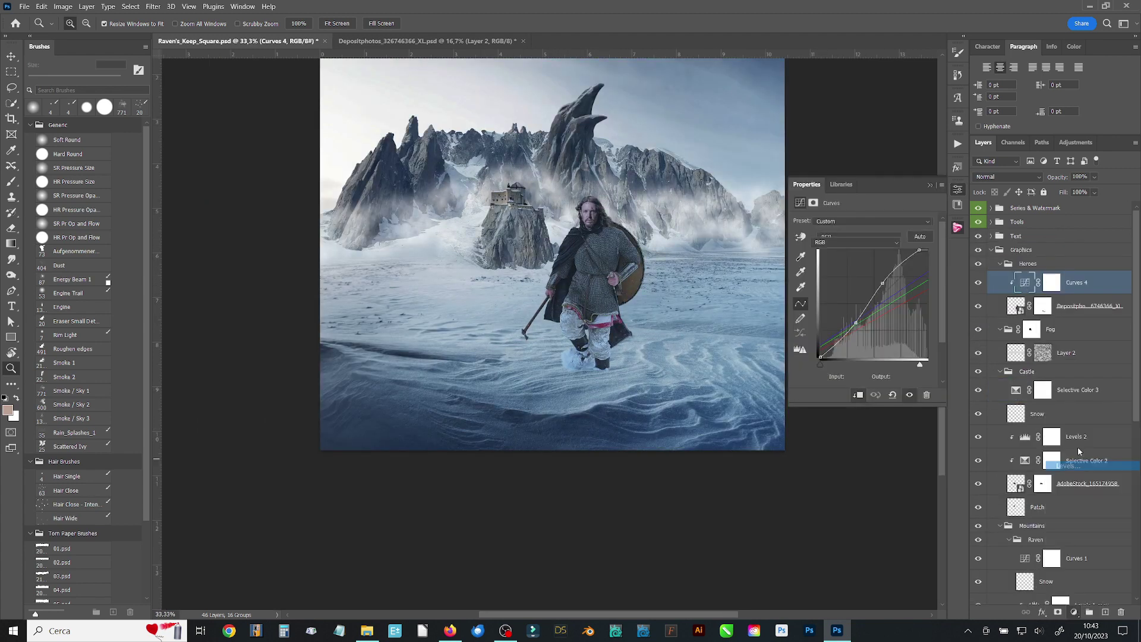
pyautogui.moveTo(869, 303); pyautogui.dragTo(863, 304)
pyautogui.click(893, 394)
pyautogui.click(909, 395)
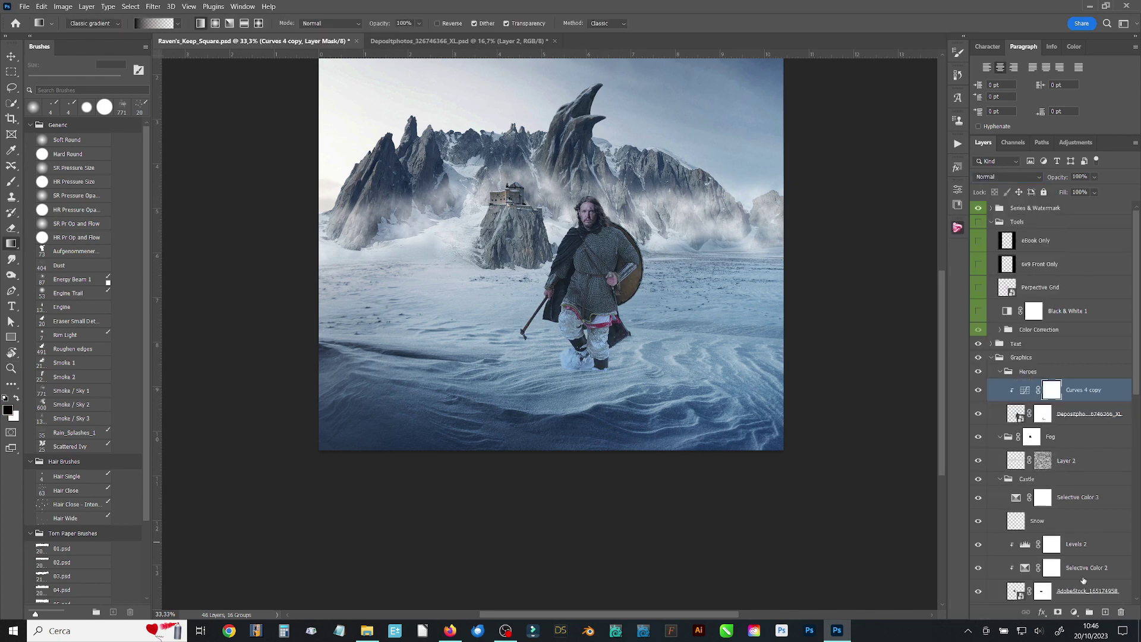
pyautogui.moveTo(863, 250); pyautogui.dragTo(854, 252)
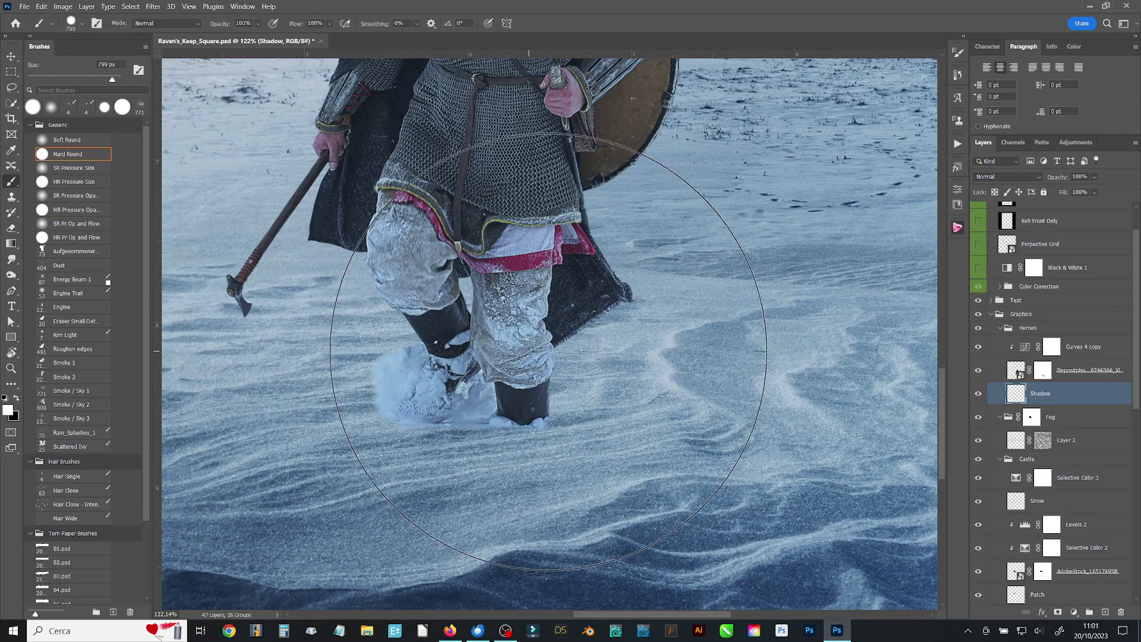
pyautogui.scroll(-4, 591, 425)
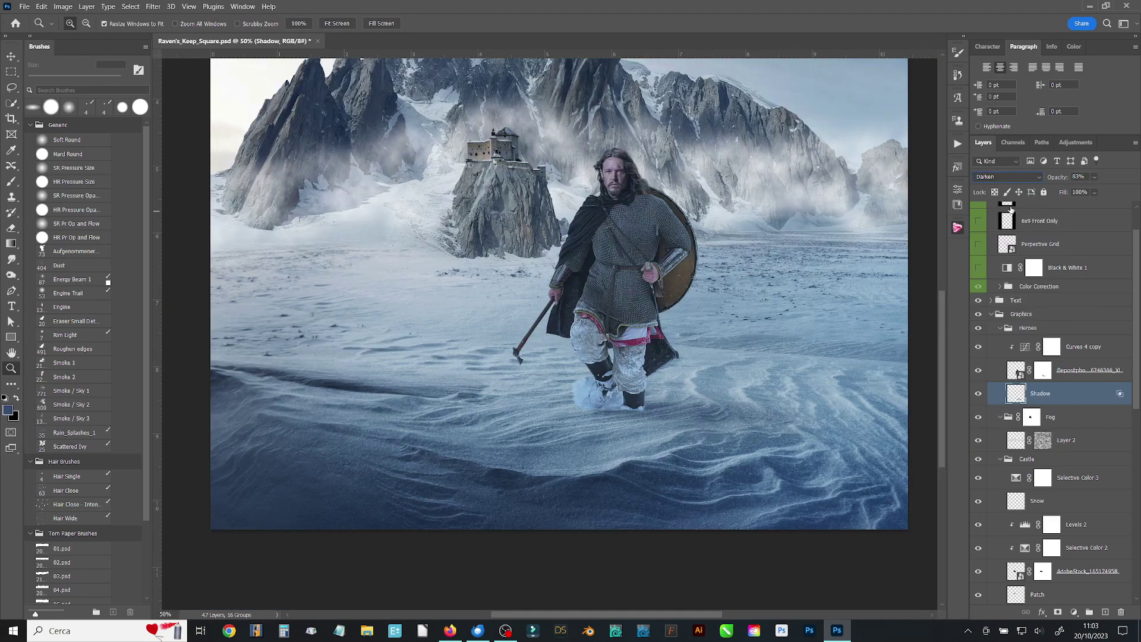
pyautogui.click(1041, 371)
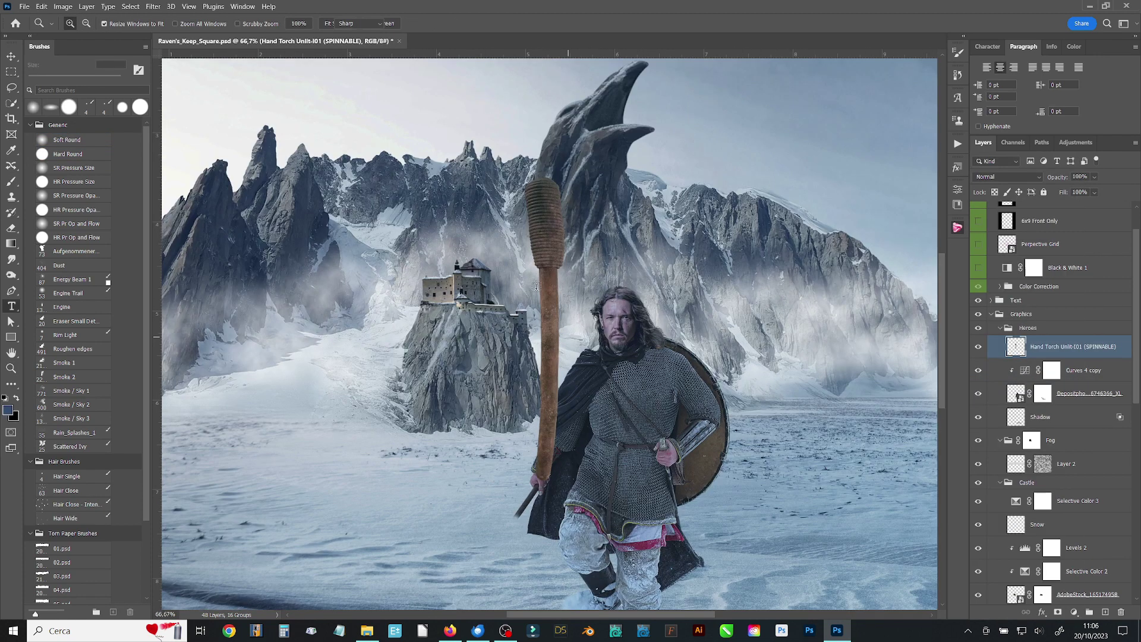
# Rotate and angle the 3D unlit torch to fit the warrior's hand
pyautogui.moveTo(567, 476); pyautogui.dragTo(562, 464)
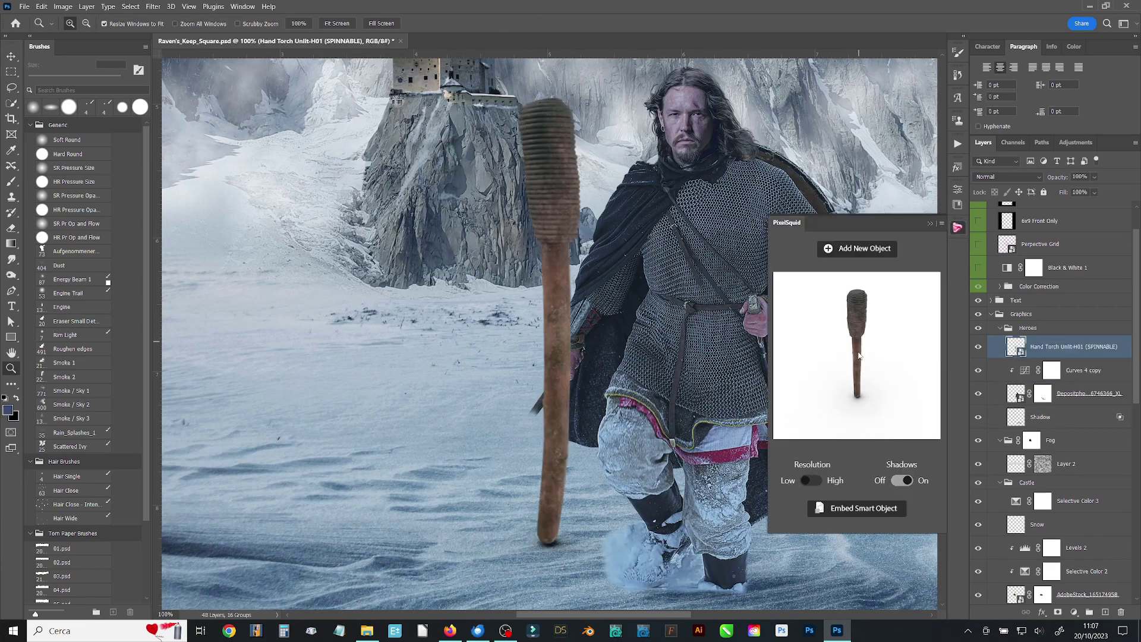
pyautogui.moveTo(856, 381); pyautogui.dragTo(860, 354)
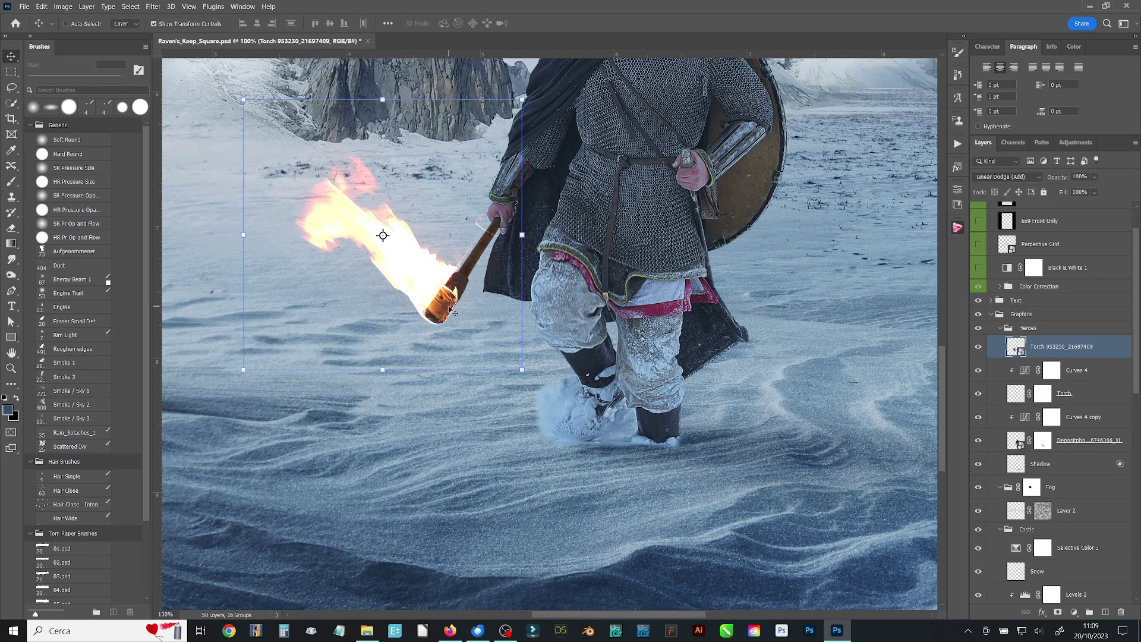
# Add a flame mask and move the fire photo onto the torch head
pyautogui.press('b')
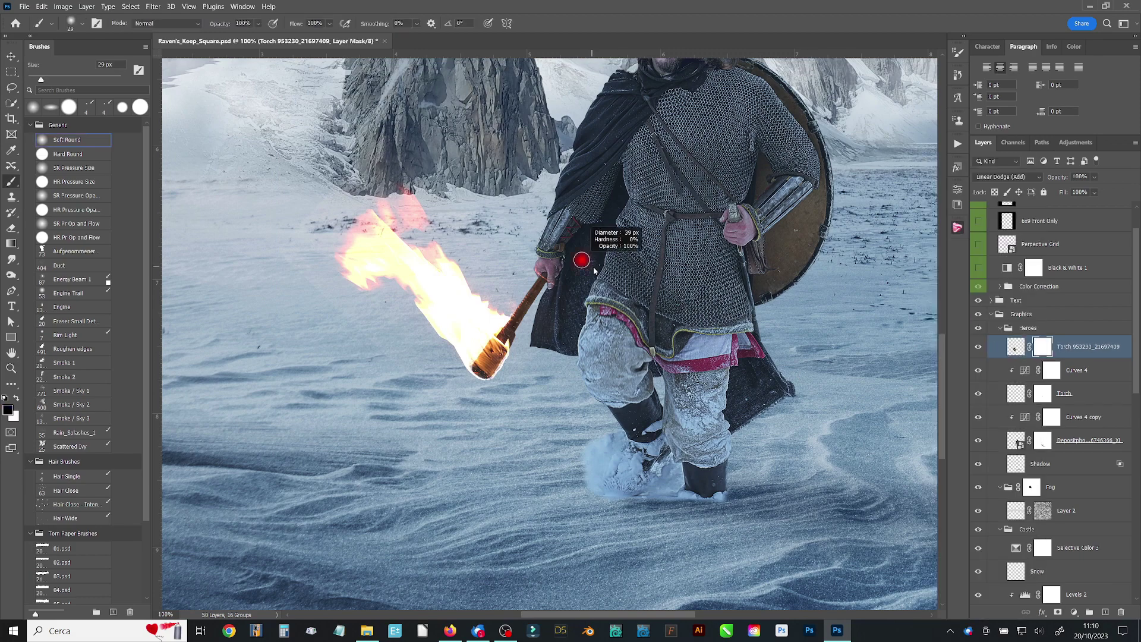
pyautogui.hotkey('ctrl', 'shift', 'alt', 'n')
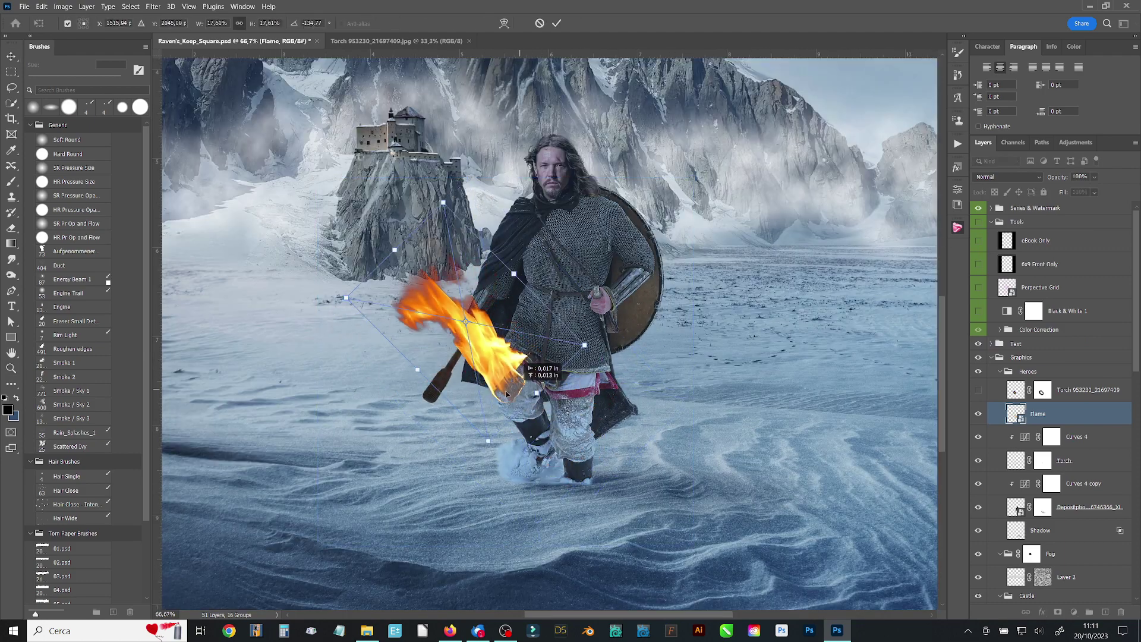
pyautogui.moveTo(507, 394); pyautogui.dragTo(441, 370)
pyautogui.press('Return')
# Blend the flame in Screen mode and erase flame covering the torch top
pyautogui.click(1007, 177)
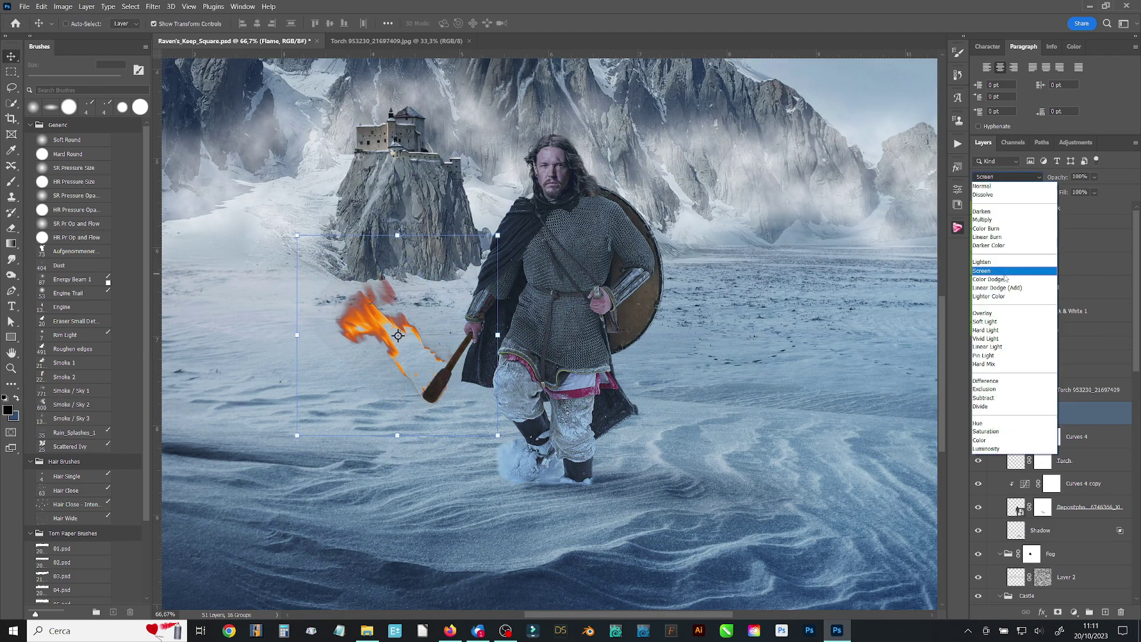
pyautogui.click(1005, 278)
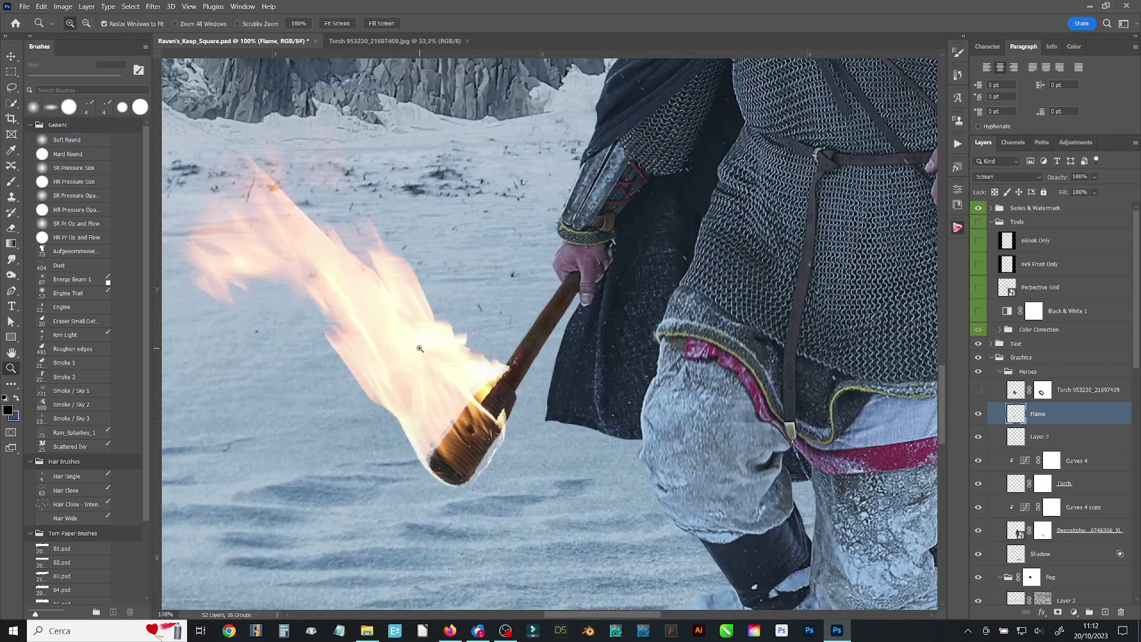
pyautogui.press('e')
pyautogui.moveTo(502, 380); pyautogui.dragTo(486, 397)
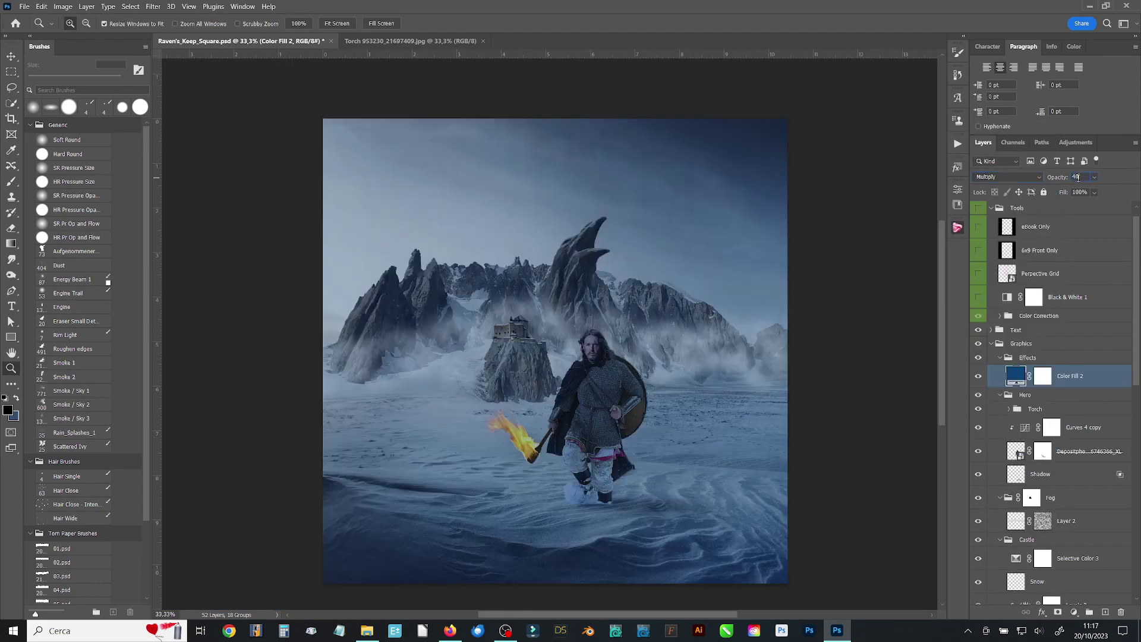
# Set the dark blue night fill to Multiply at 47% opacity
pyautogui.press('Return')
pyautogui.doubleClick(1016, 376)
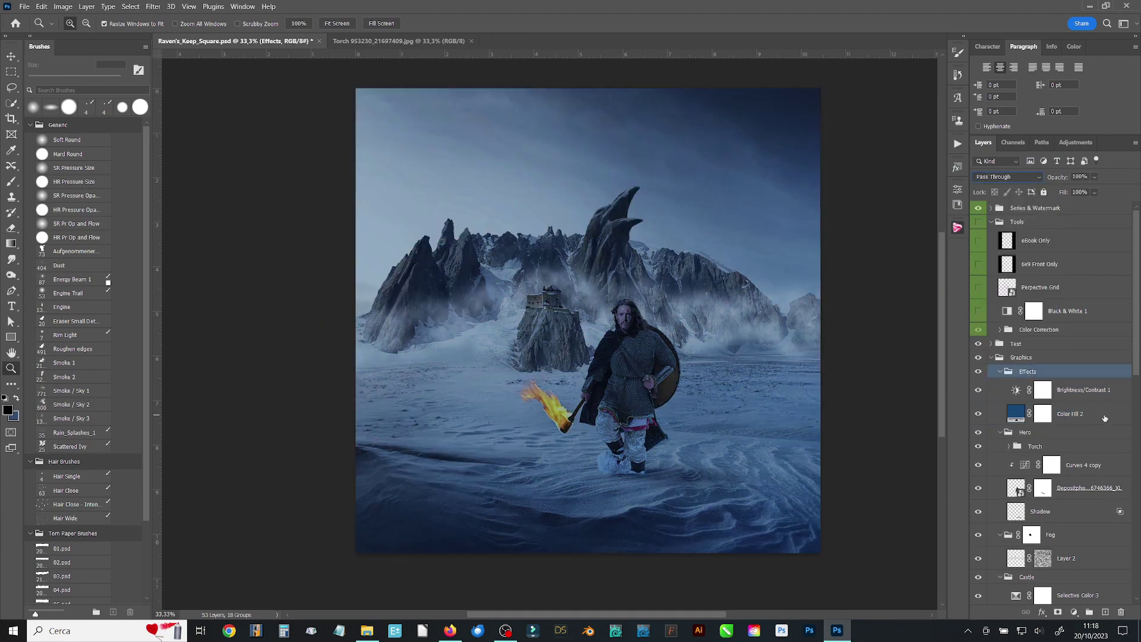
pyautogui.doubleClick(1104, 418)
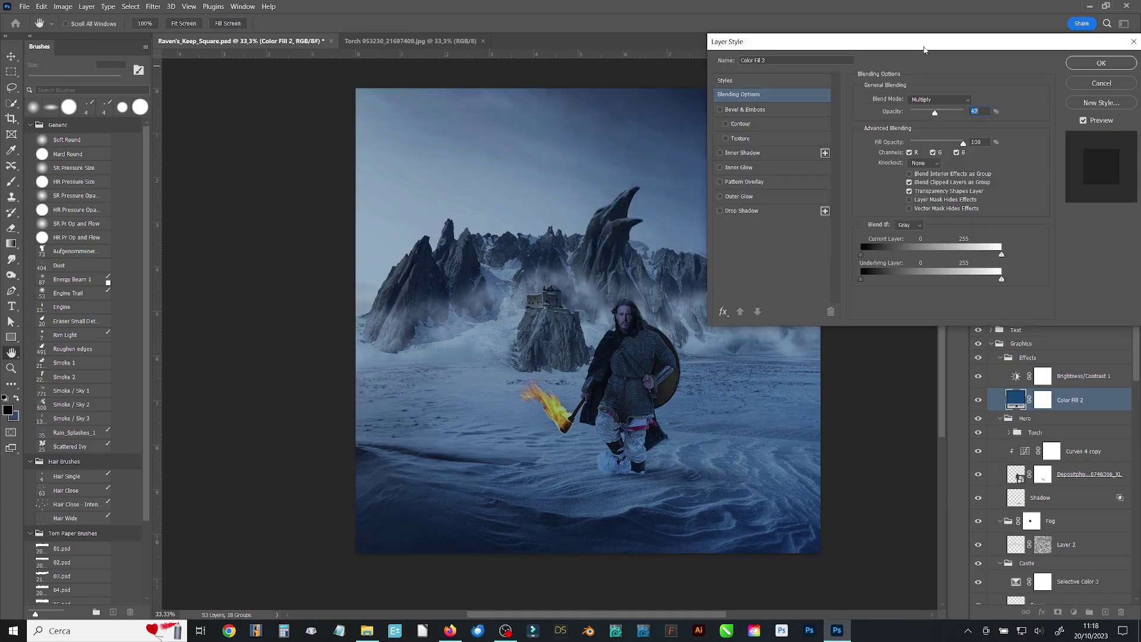
pyautogui.click(1008, 433)
# Mask the night tint off the torch flame using the flame's selection
pyautogui.keyDown('ctrl'); pyautogui.click(1024, 451); pyautogui.keyUp('ctrl')
pyautogui.click(1043, 400)
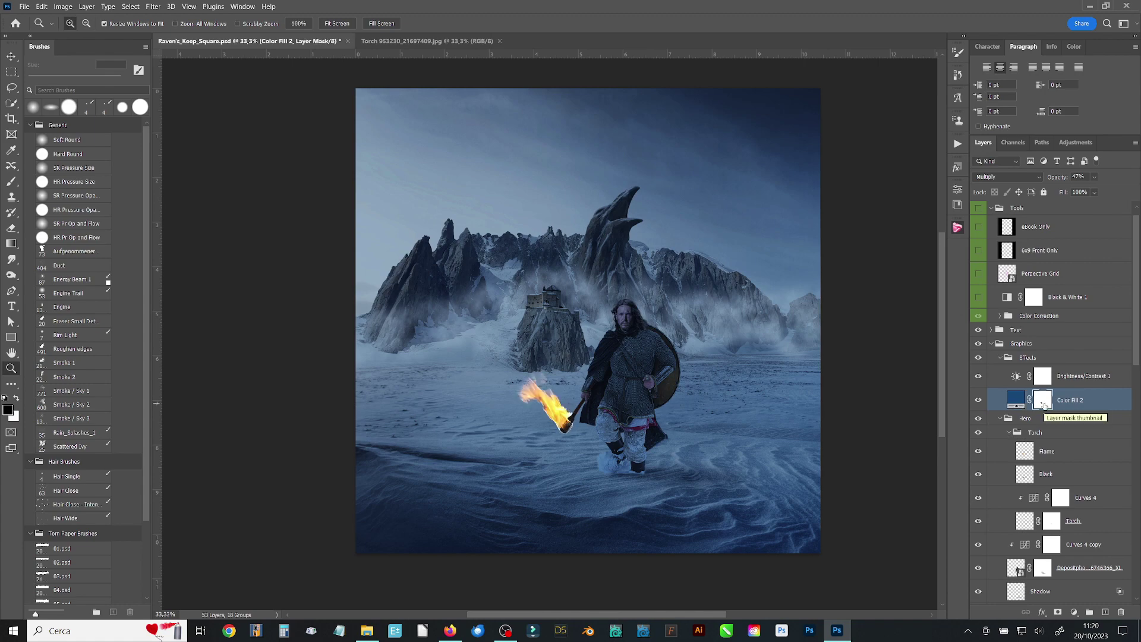
pyautogui.click(556, 407)
pyautogui.click(130, 6)
pyautogui.press('Escape')
pyautogui.hotkey('alt', 'BackSpace')
pyautogui.hotkey('ctrl', 'd')
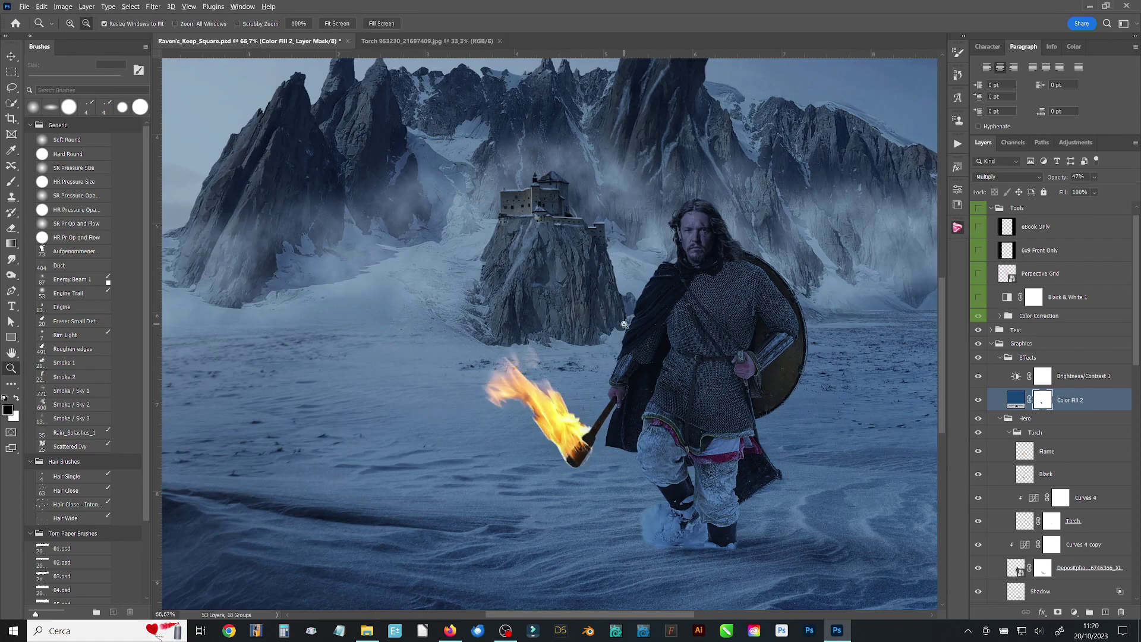
# Group the night adjustment layers into a group named Night
pyautogui.hotkey('ctrl', '1')
pyautogui.hotkey('ctrl', '-')
pyautogui.hotkey('ctrl', '-')
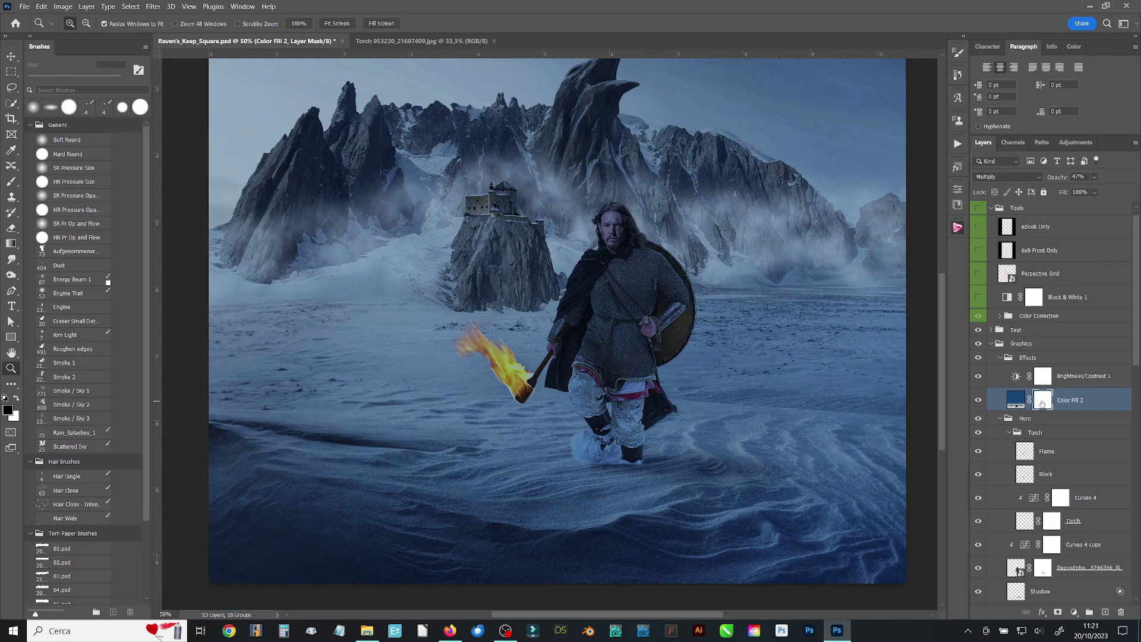
pyautogui.hotkey('ctrl', 'g')
pyautogui.doubleClick(1024, 385)
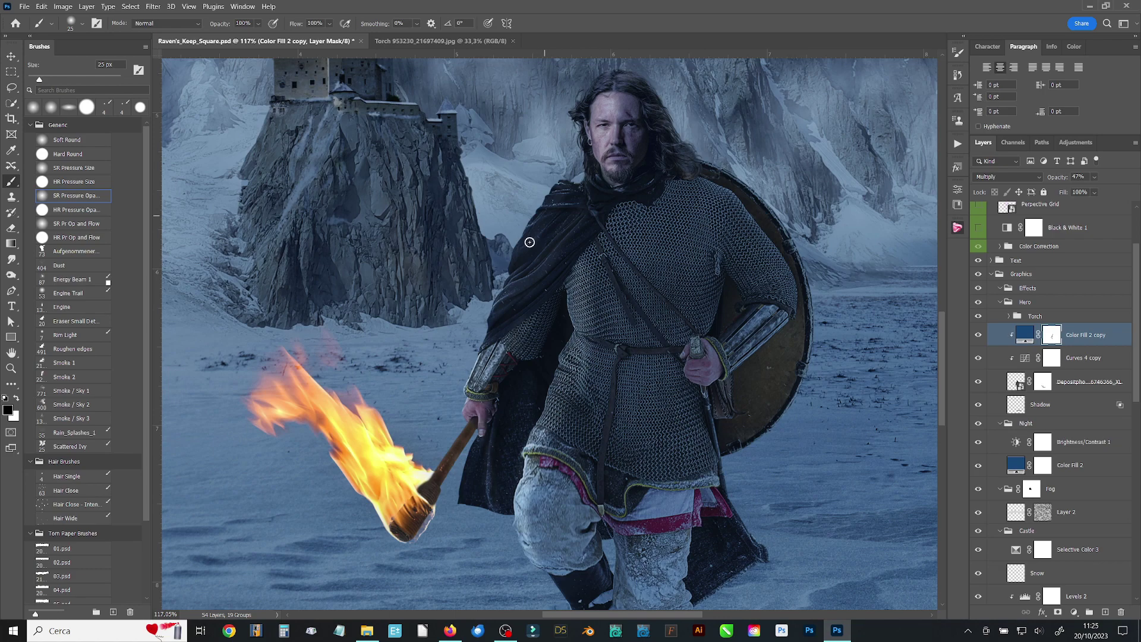
pyautogui.press('x')
pyautogui.moveTo(686, 355); pyautogui.dragTo(640, 242)
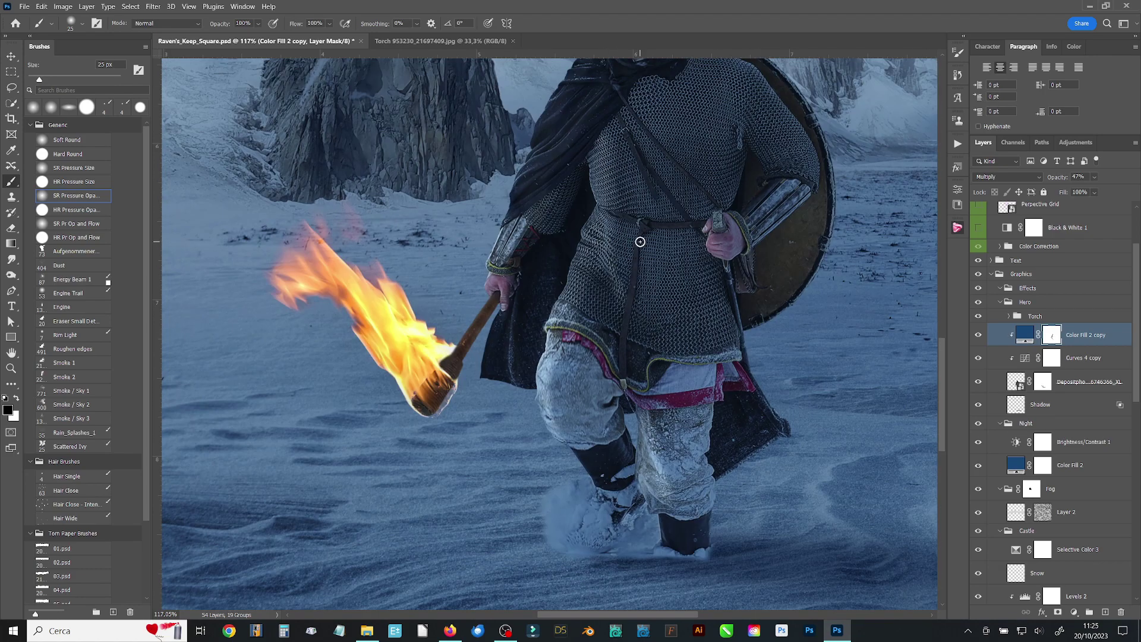
# In the warrior's source file, paint over the rough shoulder edge on a new layer
pyautogui.hotkey('ctrl', 'Tab')
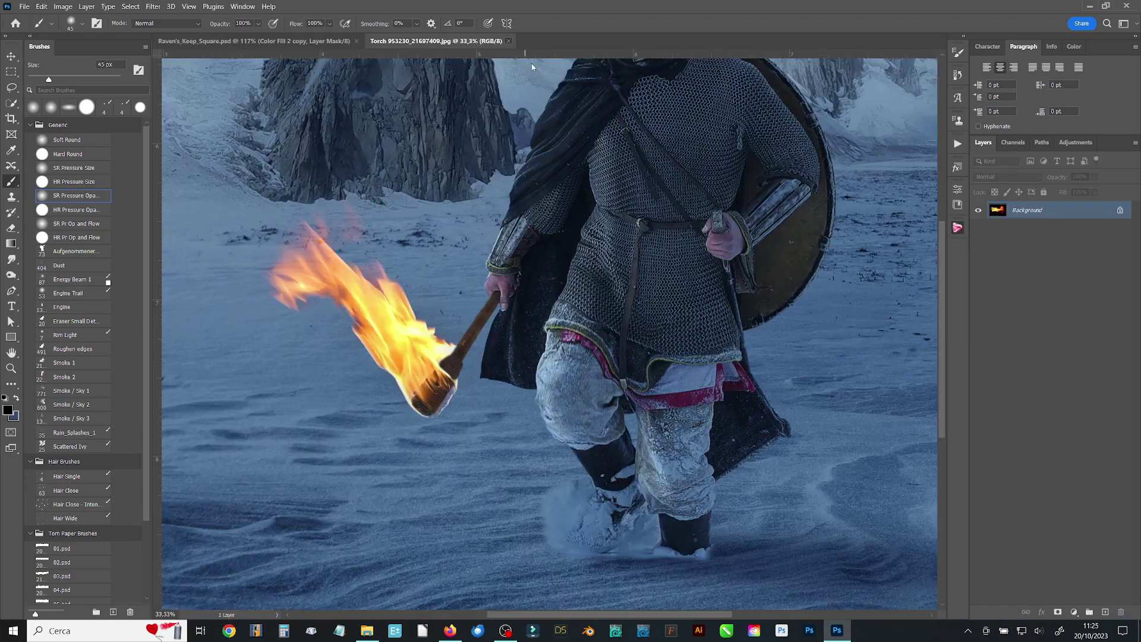
pyautogui.hotkey('ctrl', 'Tab')
pyautogui.hotkey('ctrl', 'Tab')
pyautogui.press('z')
pyautogui.click(530, 226)
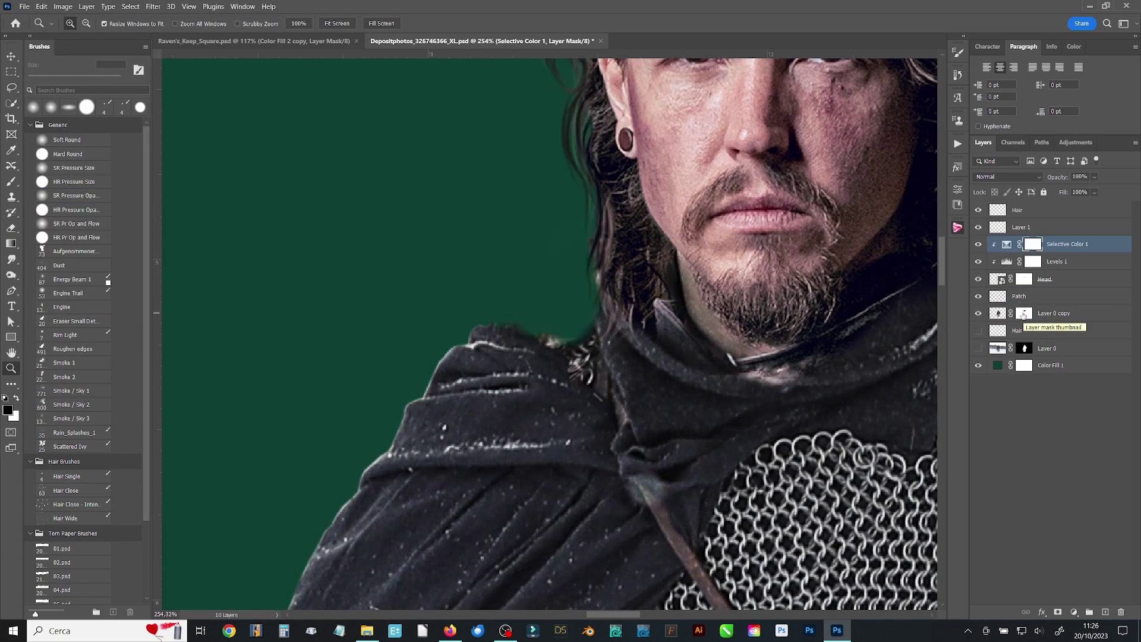
pyautogui.hotkey('ctrl', 'shift', 'alt', 'n')
pyautogui.press('b')
pyautogui.moveTo(601, 326); pyautogui.dragTo(586, 326)
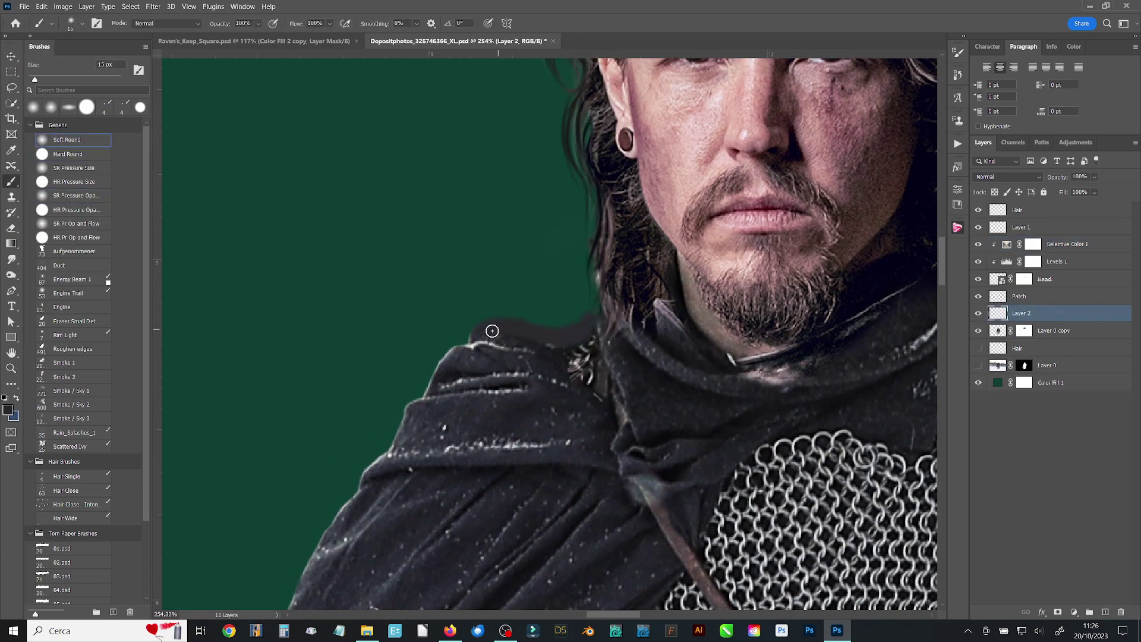
# Clone cloak texture over the shoulder edge with the green fill hidden
pyautogui.press('s')
pyautogui.click(978, 382)
pyautogui.keyDown('alt'); pyautogui.click(497, 400); pyautogui.keyUp('alt')
pyautogui.moveTo(511, 383)
pyautogui.mouseDown()
pyautogui.moveTo(535, 340)
pyautogui.moveTo(600, 330)
pyautogui.mouseUp()
pyautogui.click(978, 382)
# Sample the cloak colour with a finer brush and toggle the green backdrop to check edges
pyautogui.press('b')
pyautogui.keyDown('alt'); pyautogui.click(543, 359); pyautogui.keyUp('alt')
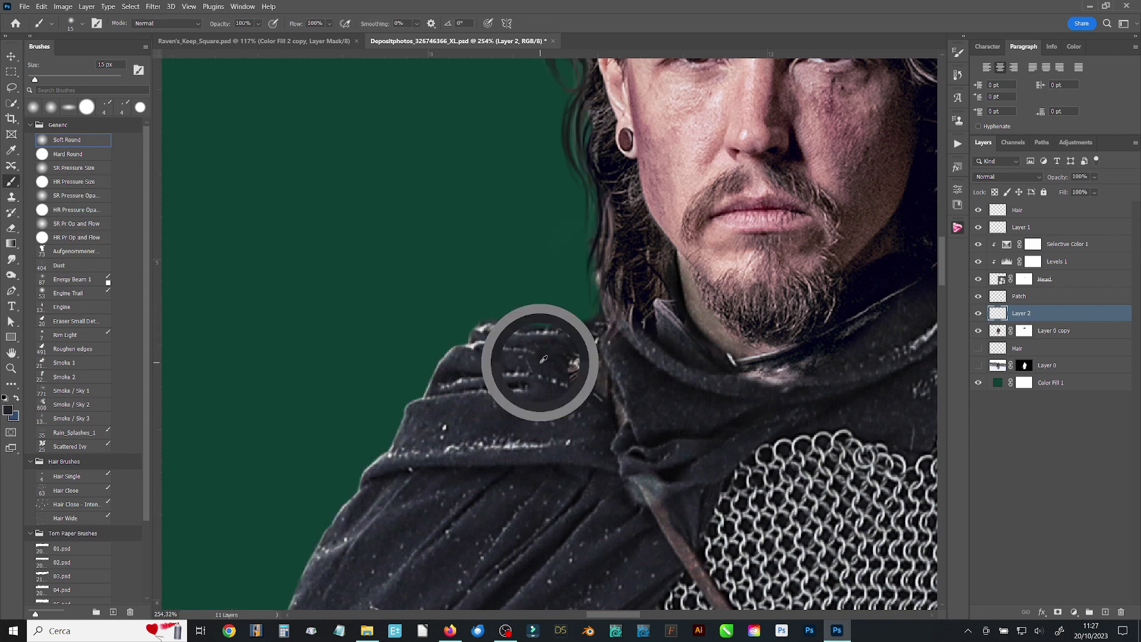
pyautogui.press('[')
pyautogui.press('[')
pyautogui.press('[')
pyautogui.click(978, 382)
pyautogui.click(72, 349)
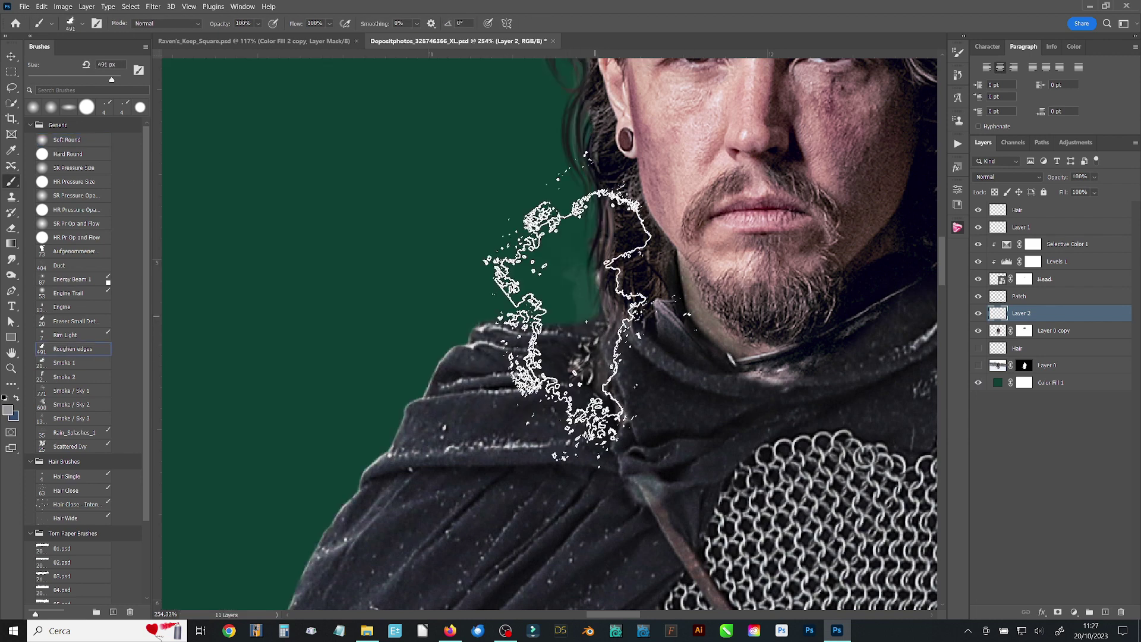
pyautogui.press('[')
pyautogui.press('[')
pyautogui.press('[')
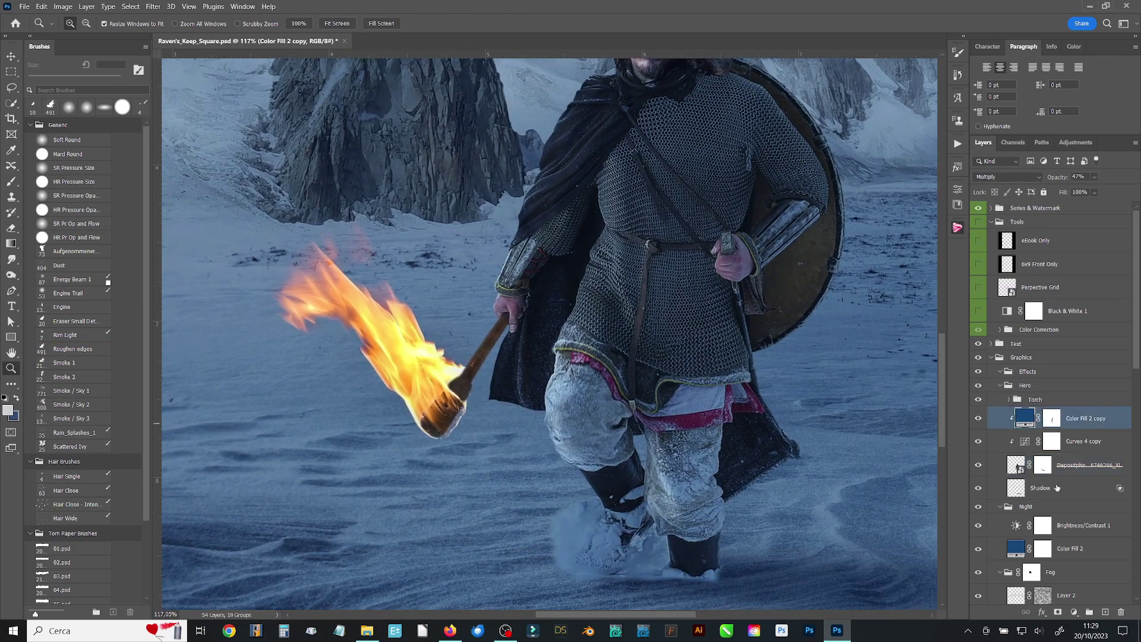
# Add a new Overlay layer above the colour fill and fit the cover in view
pyautogui.hotkey('ctrl', 'shift', 'alt', 'n')
pyautogui.hotkey('shift', 'alt', 'o')
pyautogui.press('b')
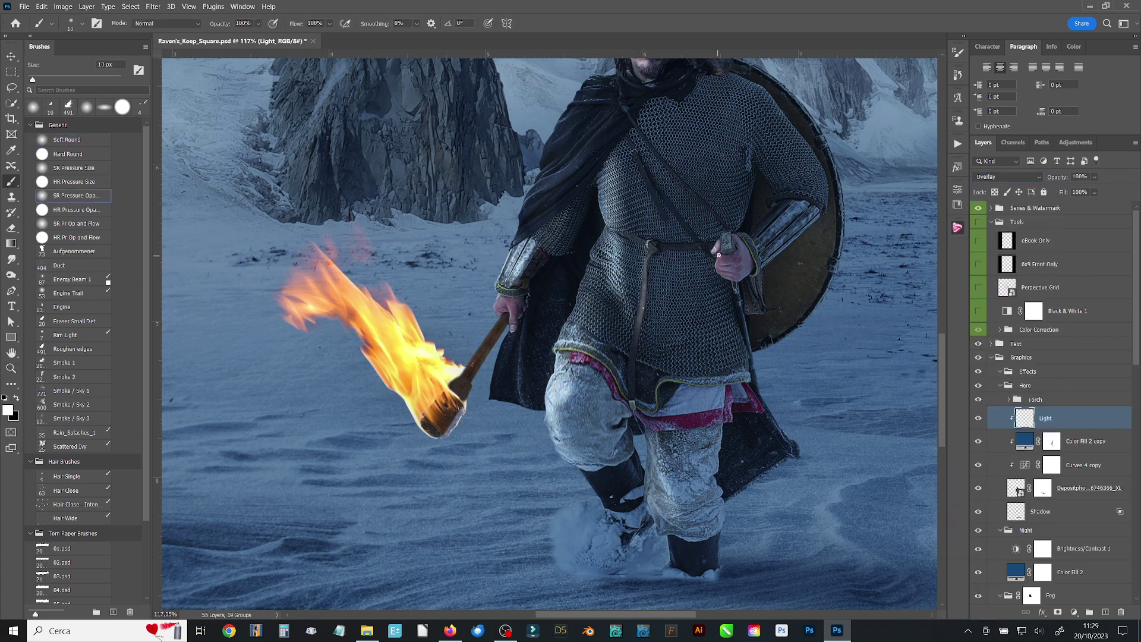
pyautogui.press('[')
pyautogui.scroll(5, 572, 301)
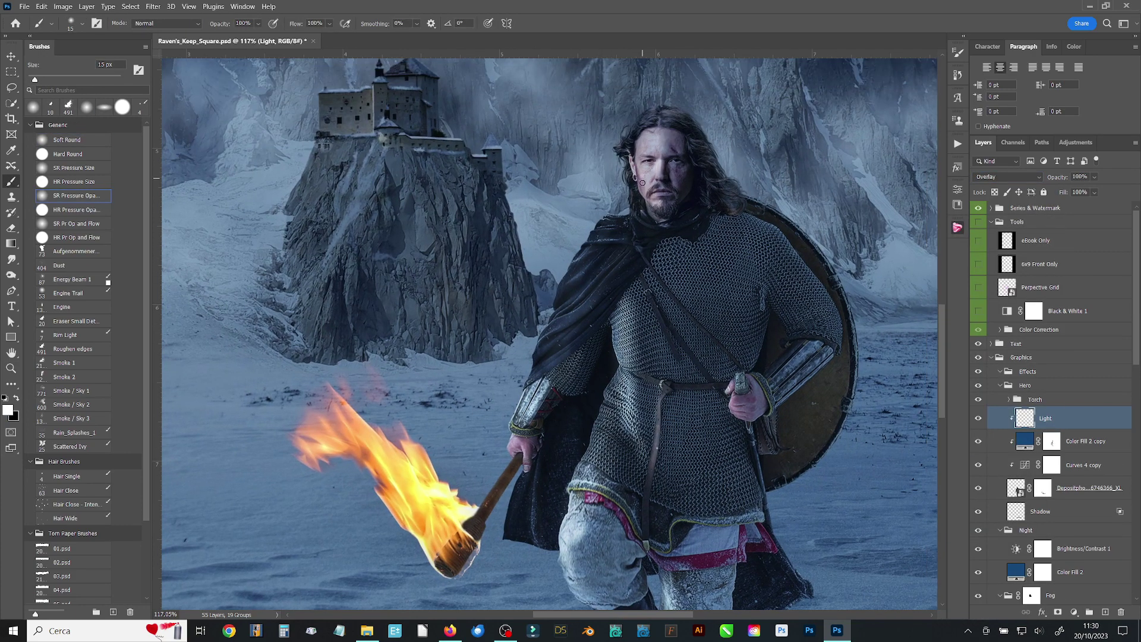
pyautogui.press('z')
pyautogui.hotkey('ctrl', '0')
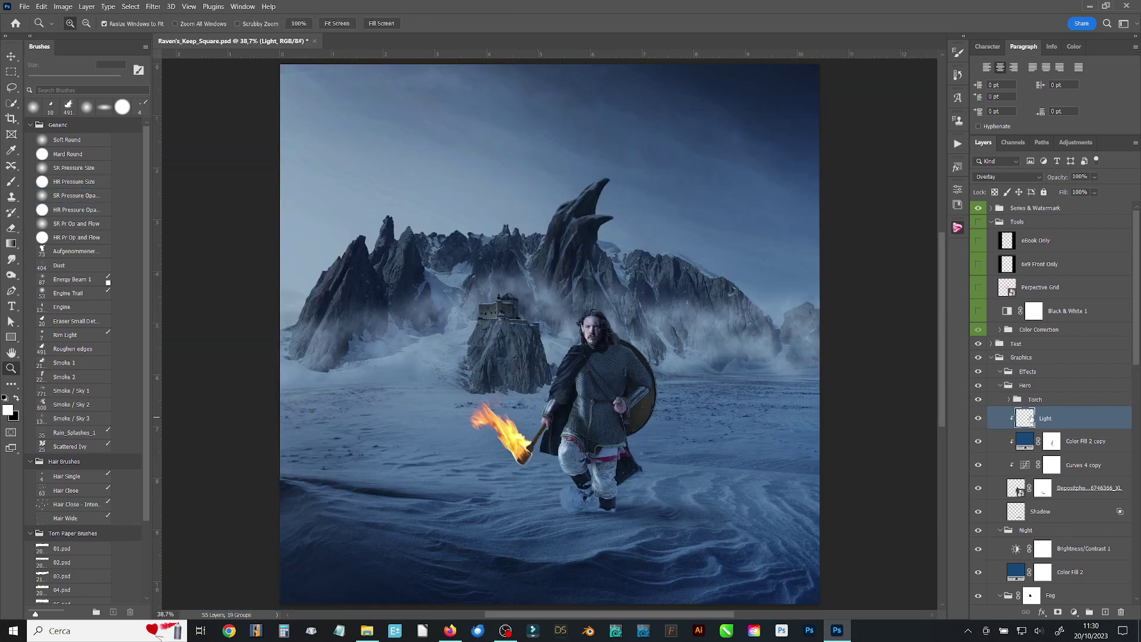
# Tint the warrior warm orange and invert the tint's mask to hide it
pyautogui.moveTo(803, 262); pyautogui.dragTo(808, 262)
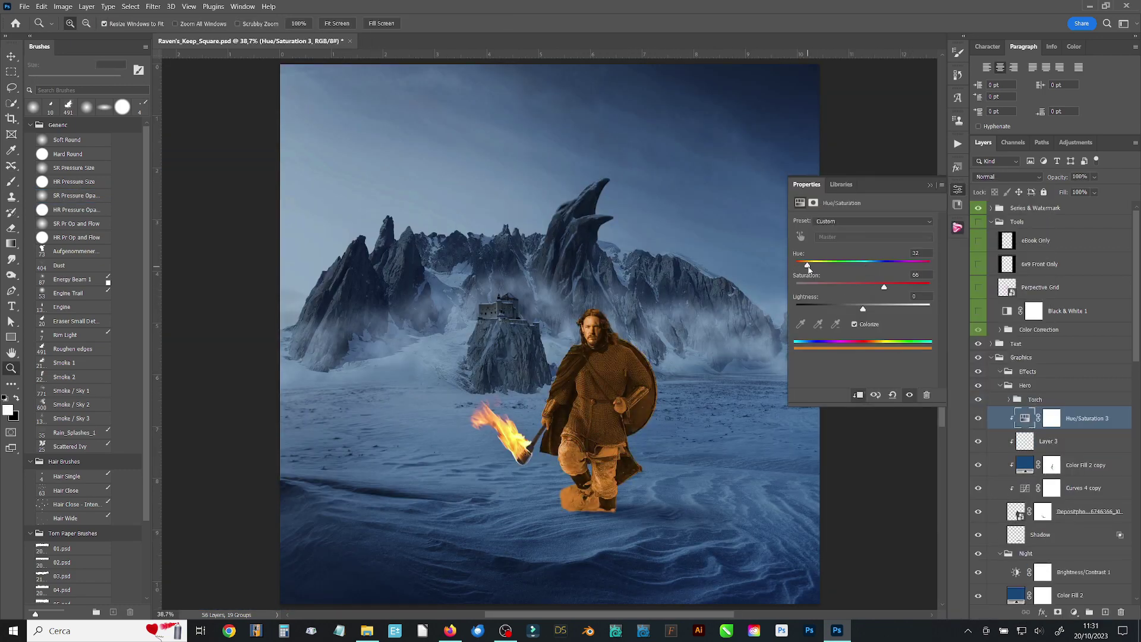
pyautogui.click(813, 203)
pyautogui.hotkey('ctrl', 'i')
pyautogui.scroll(5, 609, 376)
pyautogui.press('b')
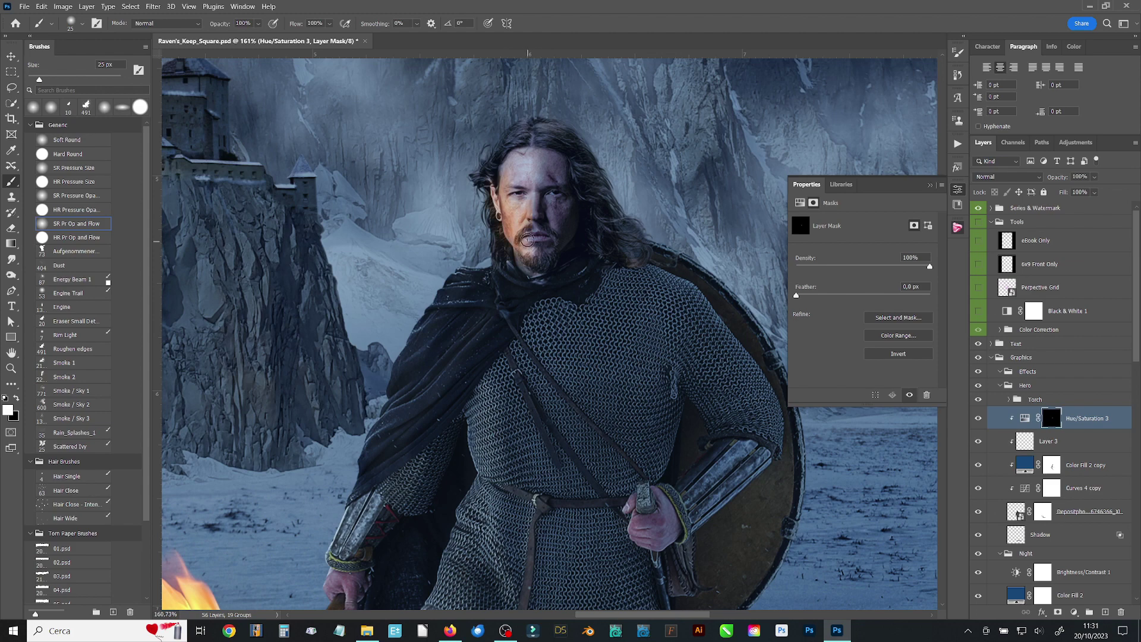
pyautogui.press('x')
# Paint the warm glow back onto the warrior's torch-facing side
pyautogui.moveTo(376, 485); pyautogui.dragTo(485, 274)
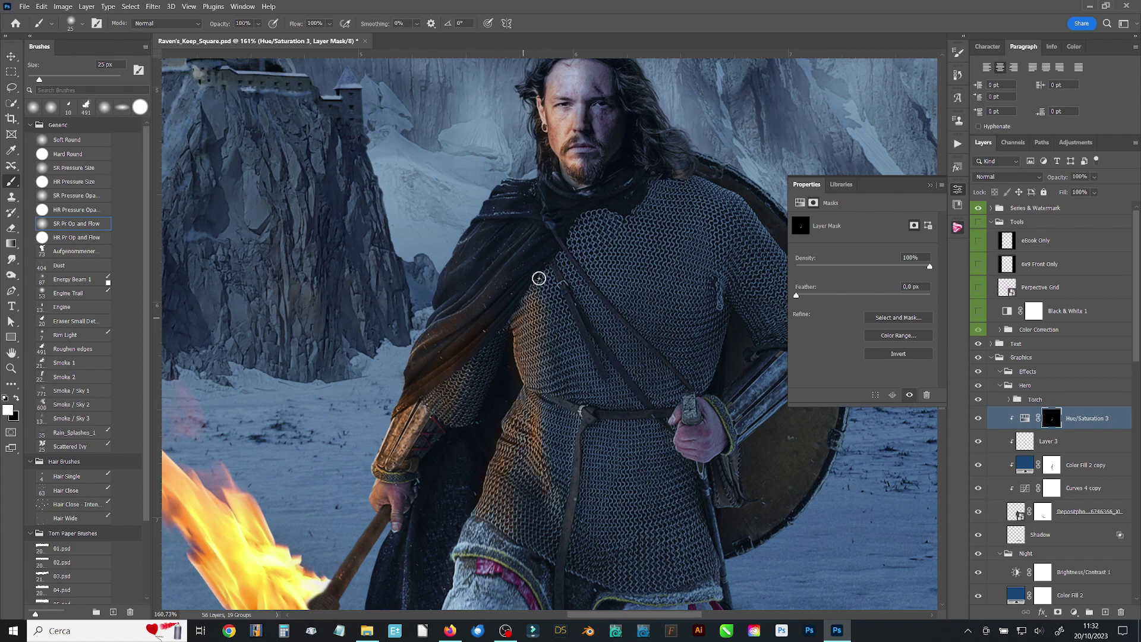
pyautogui.scroll(-3, 539, 278)
pyautogui.scroll(-2, 593, 375)
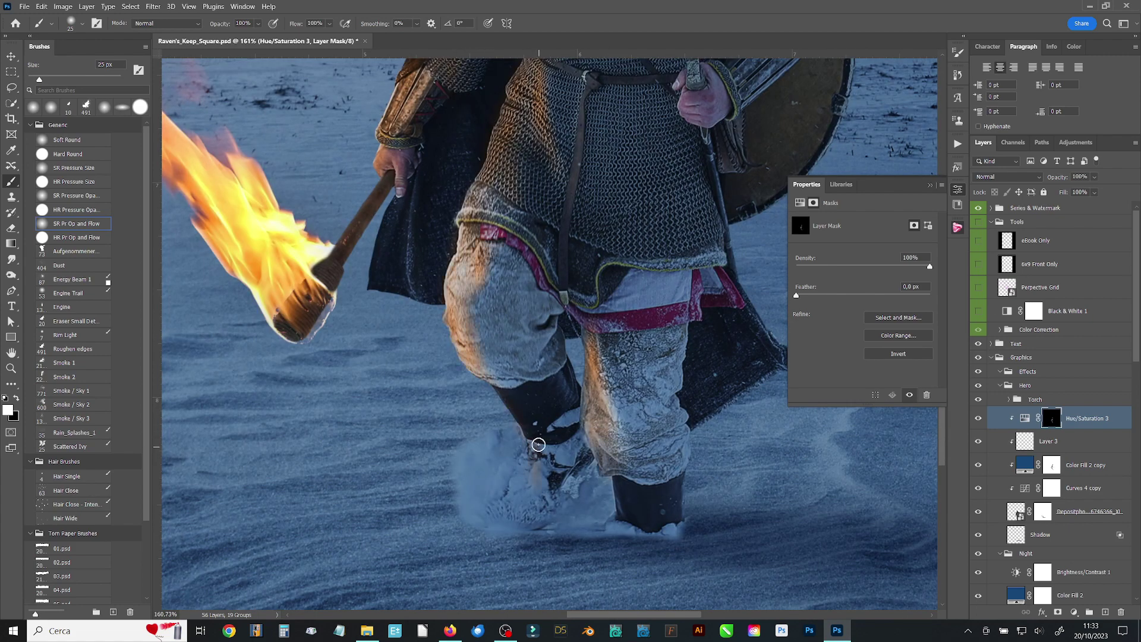
pyautogui.scroll(3, 466, 253)
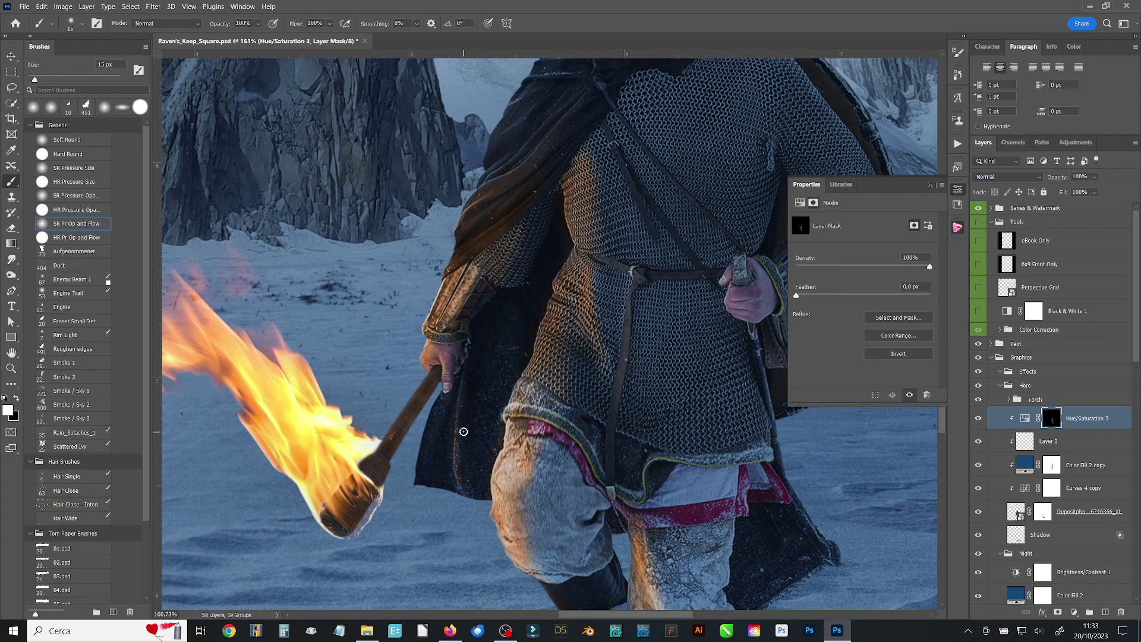
pyautogui.scroll(3, 471, 397)
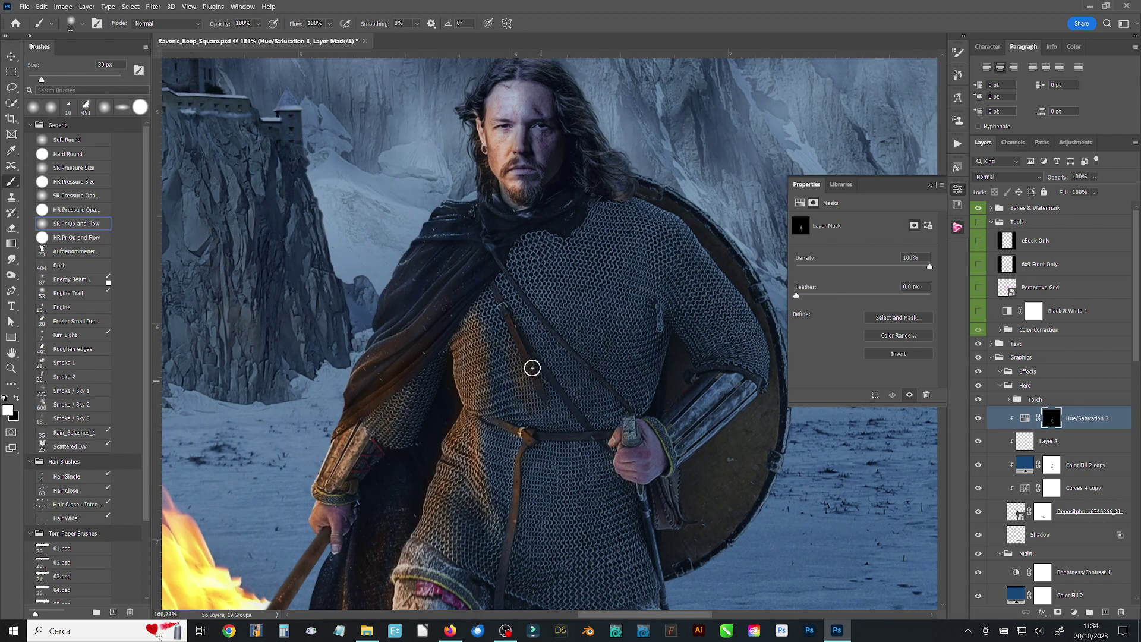
pyautogui.press('z')
pyautogui.hotkey('ctrl', '0')
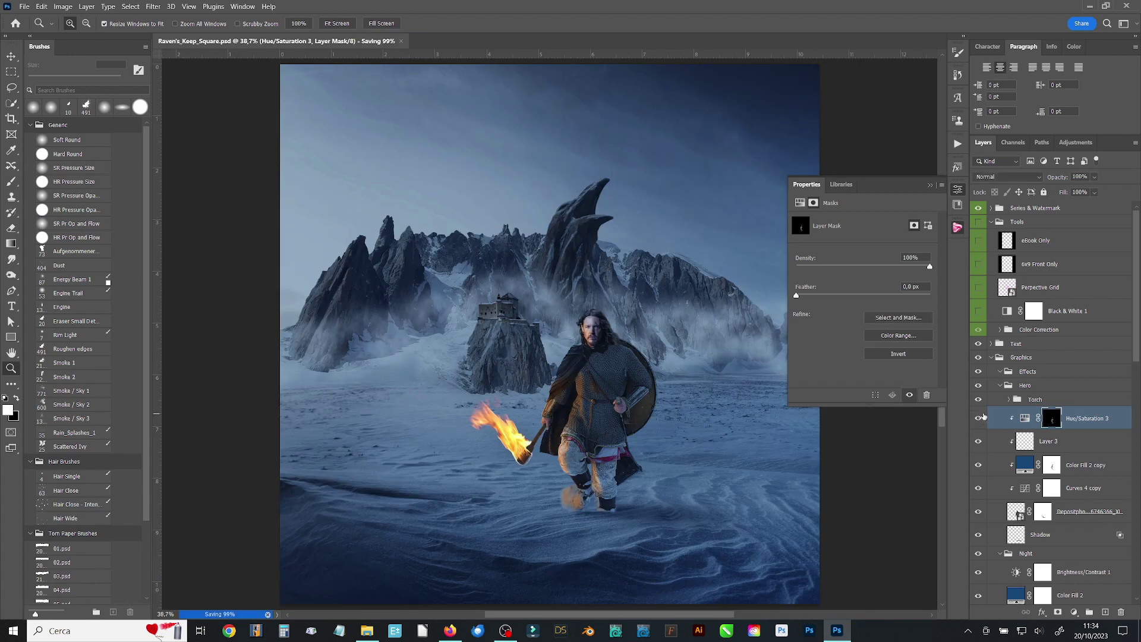
# Name the empty layer 'Light' and set it to Overlay blending
pyautogui.doubleClick(1047, 441)
pyautogui.write('Light')
pyautogui.press('Return')
pyautogui.hotkey('alt', 'shift', 'o')
pyautogui.moveTo(471, 306); pyautogui.dragTo(672, 468)
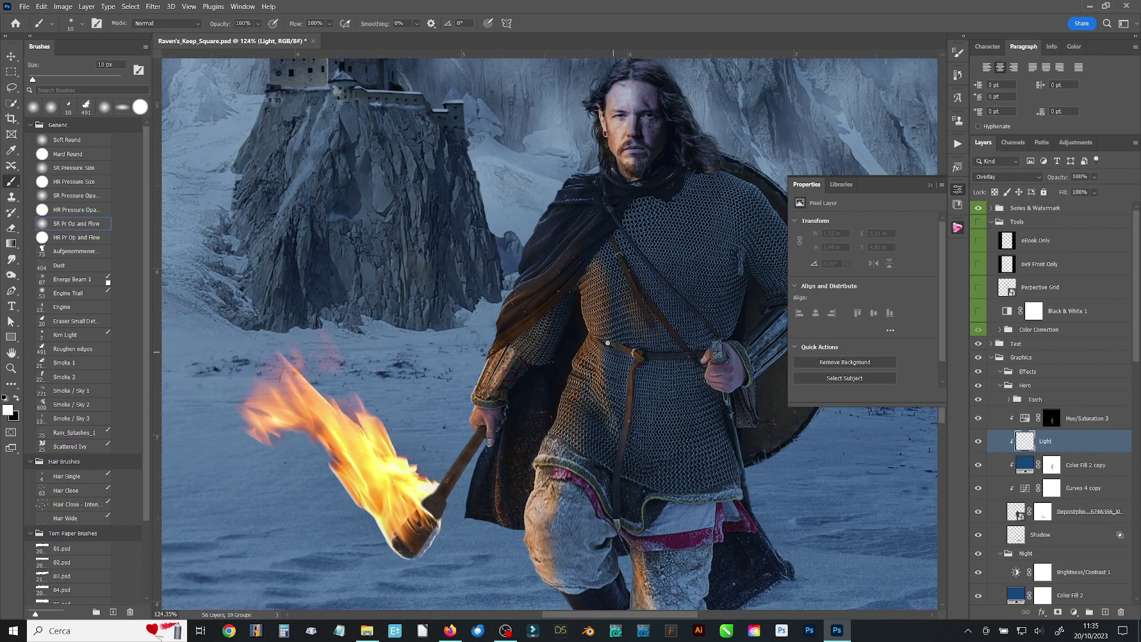
pyautogui.press('b')
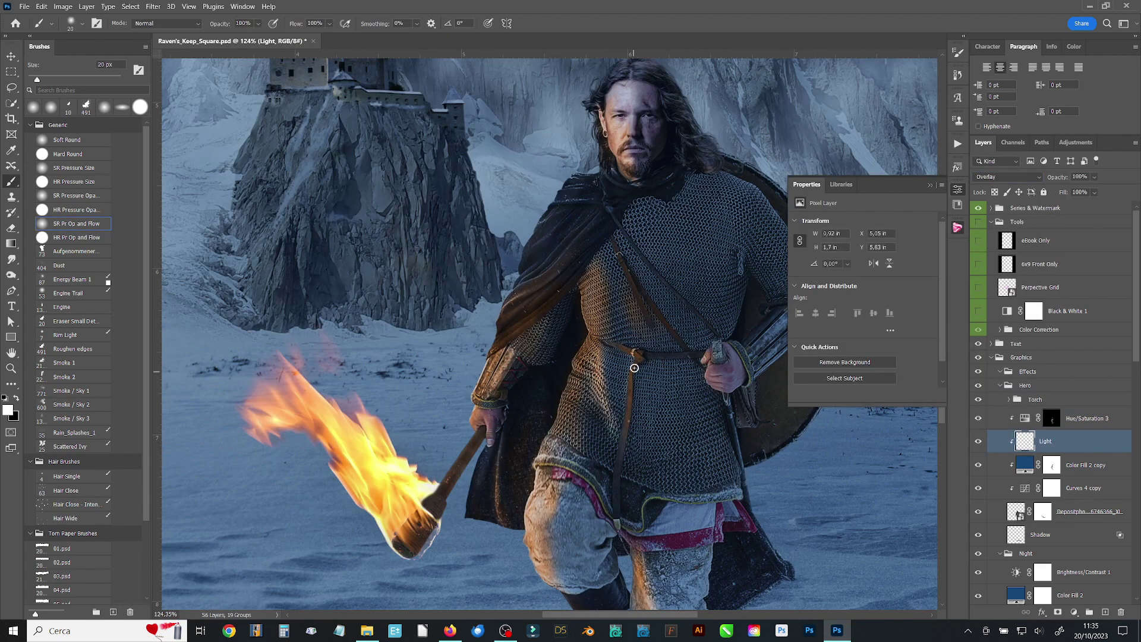
pyautogui.press(']')
pyautogui.press(']')
pyautogui.press(']')
# Paint highlights on the torch-side chainmail on the Light layer
pyautogui.moveTo(571, 428); pyautogui.dragTo(583, 362)
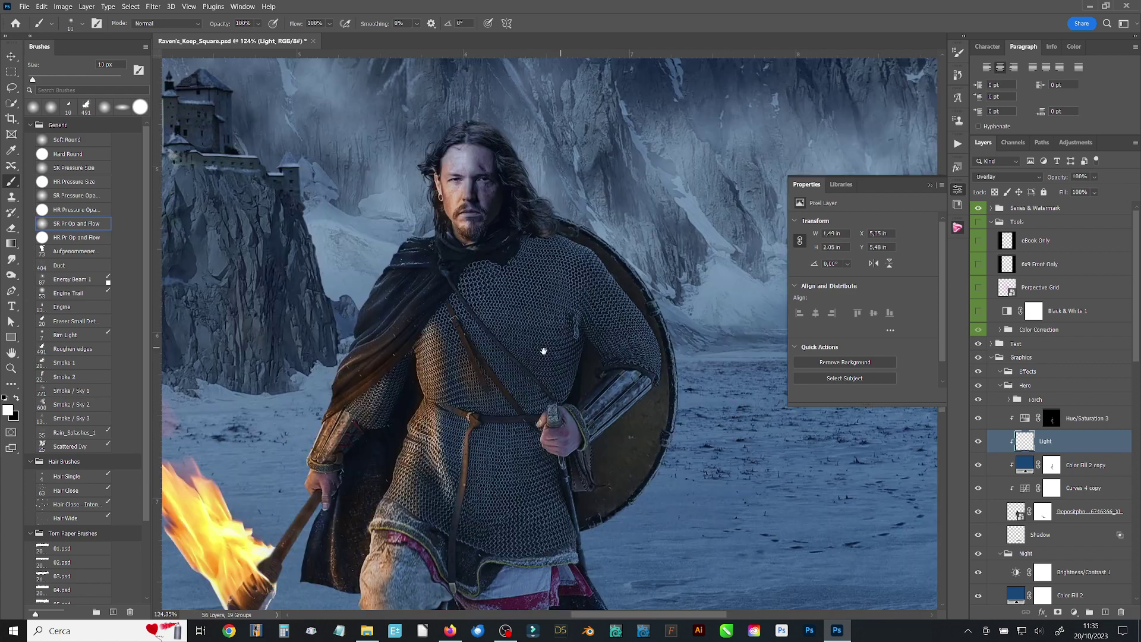
pyautogui.hscroll(5, 561, 221)
pyautogui.scroll(-5, 564, 214)
pyautogui.scroll(-5, 574, 199)
pyautogui.press(']')
pyautogui.press(']')
pyautogui.press(']')
pyautogui.hscroll(-3, 594, 172)
pyautogui.scroll(5, 594, 173)
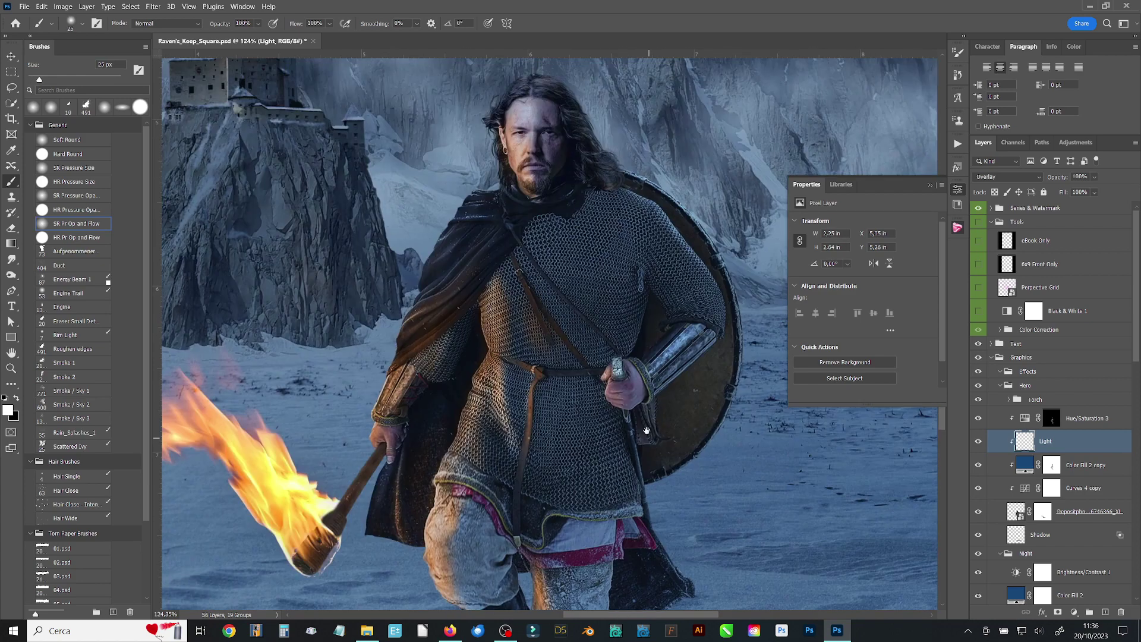
pyautogui.scroll(1, 552, 160)
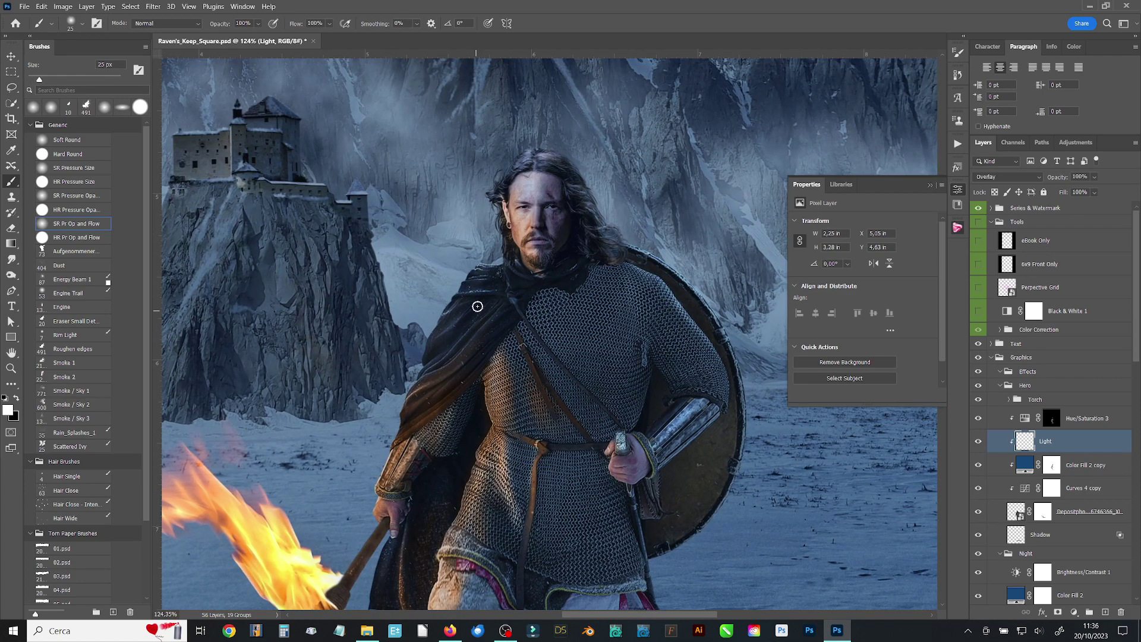
pyautogui.press('z')
# Add a new layer above Light named 'Shade'
pyautogui.hotkey('ctrl', '0')
pyautogui.hotkey('ctrl', 'shift', 'n')
pyautogui.write('Shade')
pyautogui.press('Return')
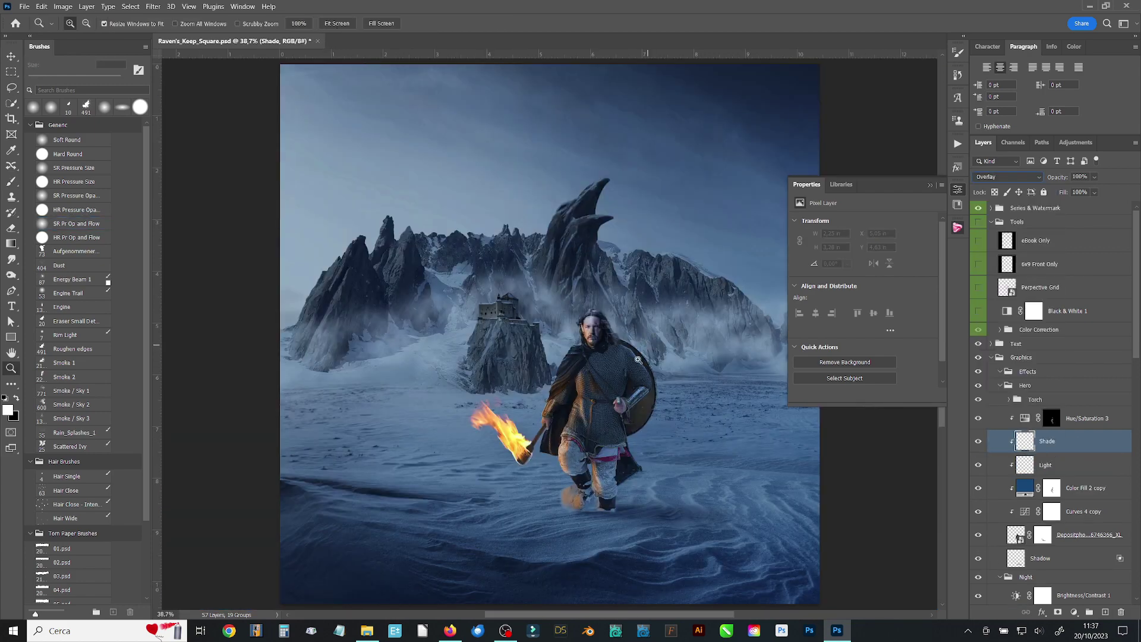
# Zoom toward the warrior, make black the paint colour, and set Shade to Multiply
pyautogui.click(638, 359)
pyautogui.click(638, 359)
pyautogui.press('b')
pyautogui.press('x')
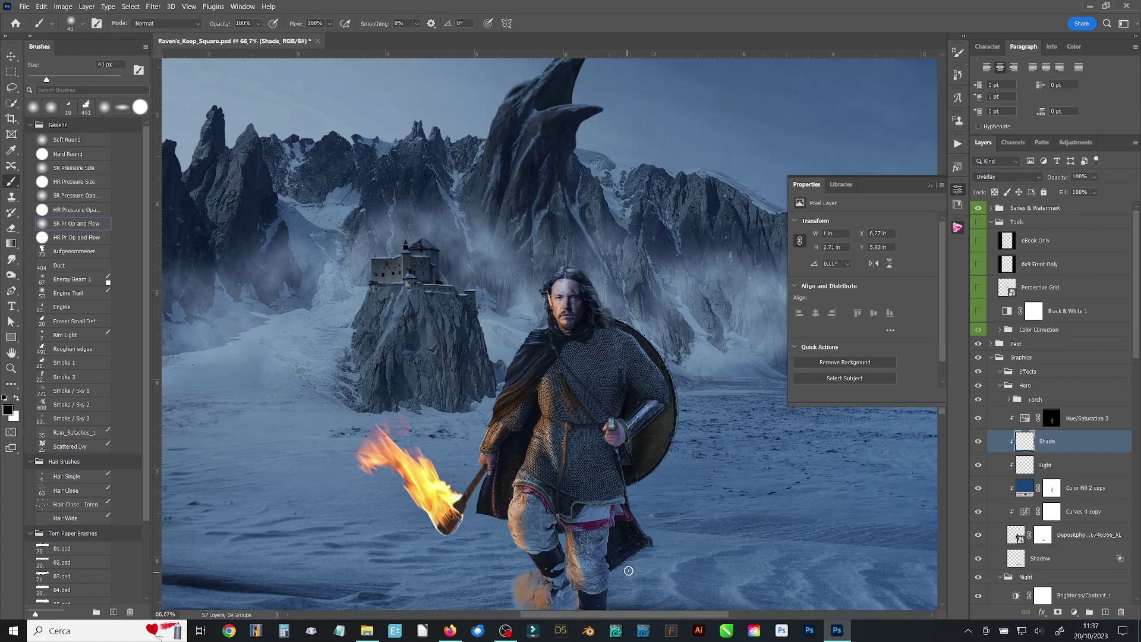
pyautogui.scroll(-5, 636, 532)
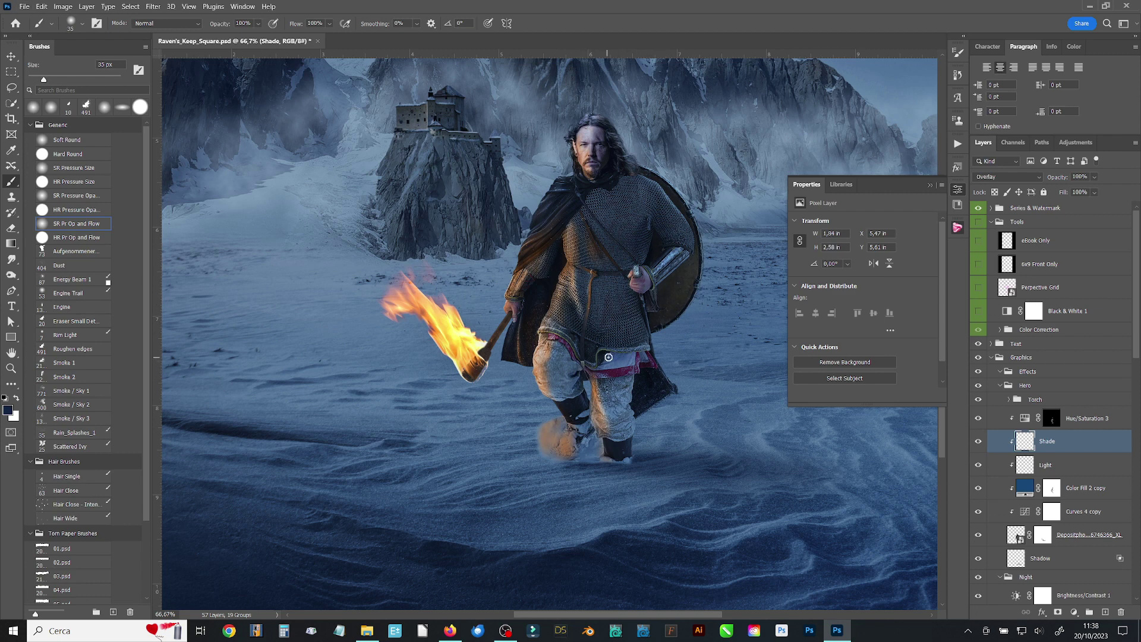
pyautogui.hotkey('shift', 'alt', 'm')
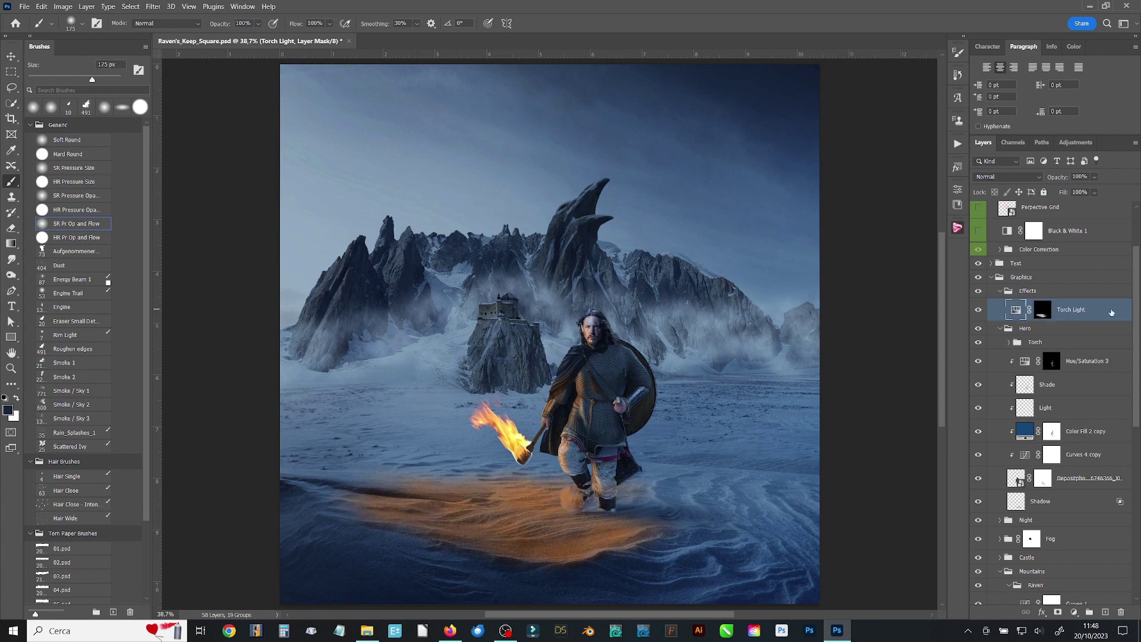
# Soften the Torch Light settings and compare the night fill with its mask off
pyautogui.doubleClick(1111, 312)
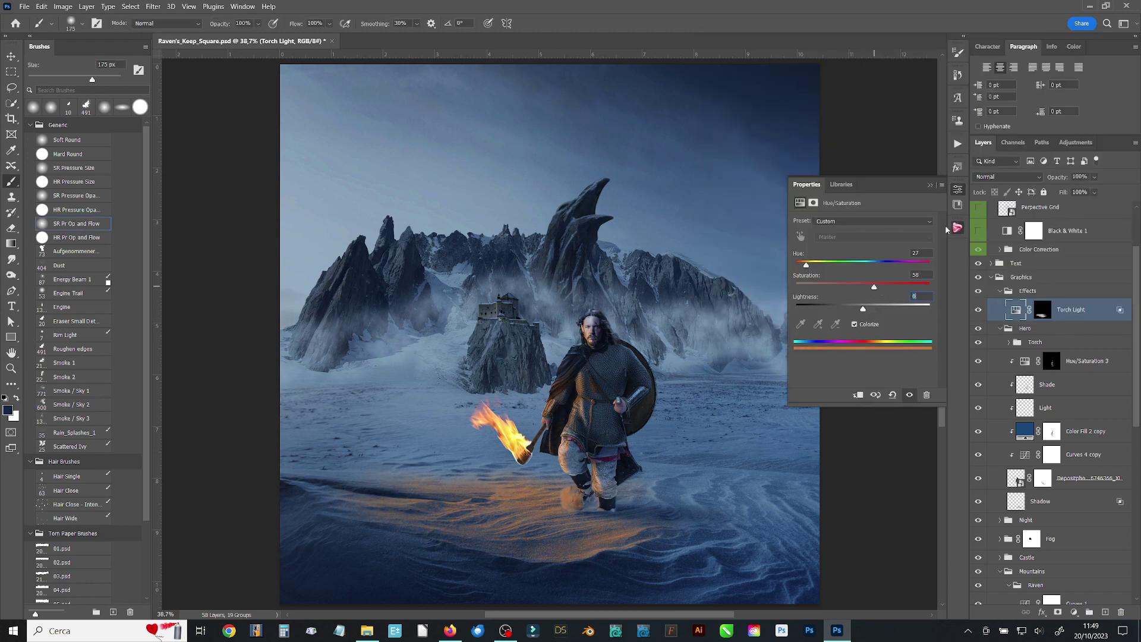
pyautogui.keyDown('ctrl'); pyautogui.click(1044, 385); pyautogui.keyUp('ctrl')
pyautogui.doubleClick(1044, 385)
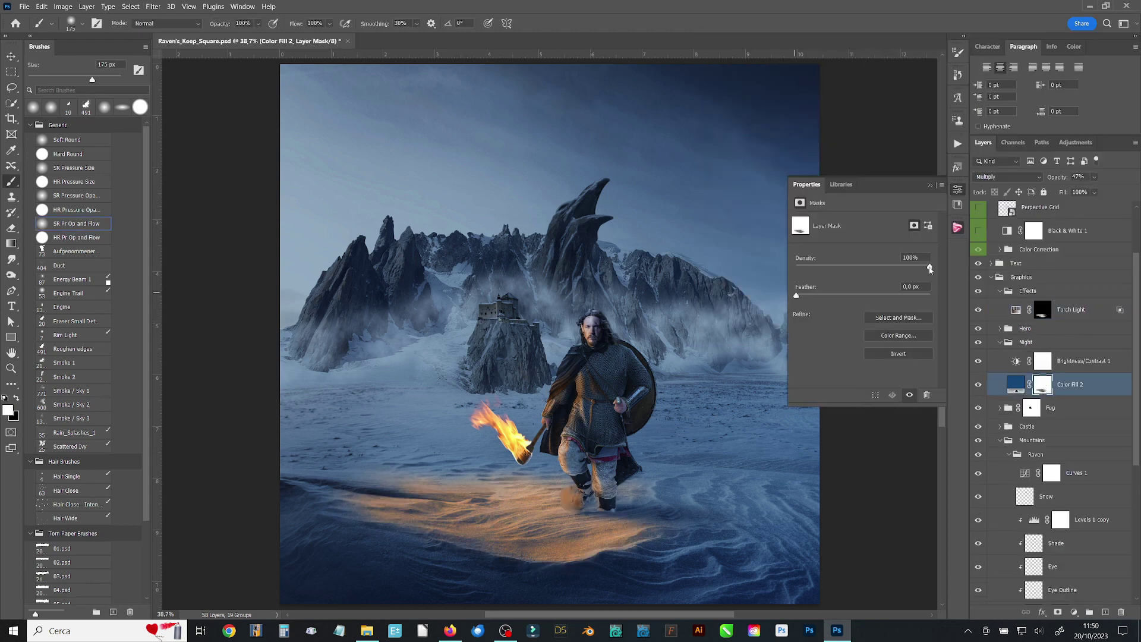
pyautogui.hotkey('ctrl', 'd')
pyautogui.click(909, 394)
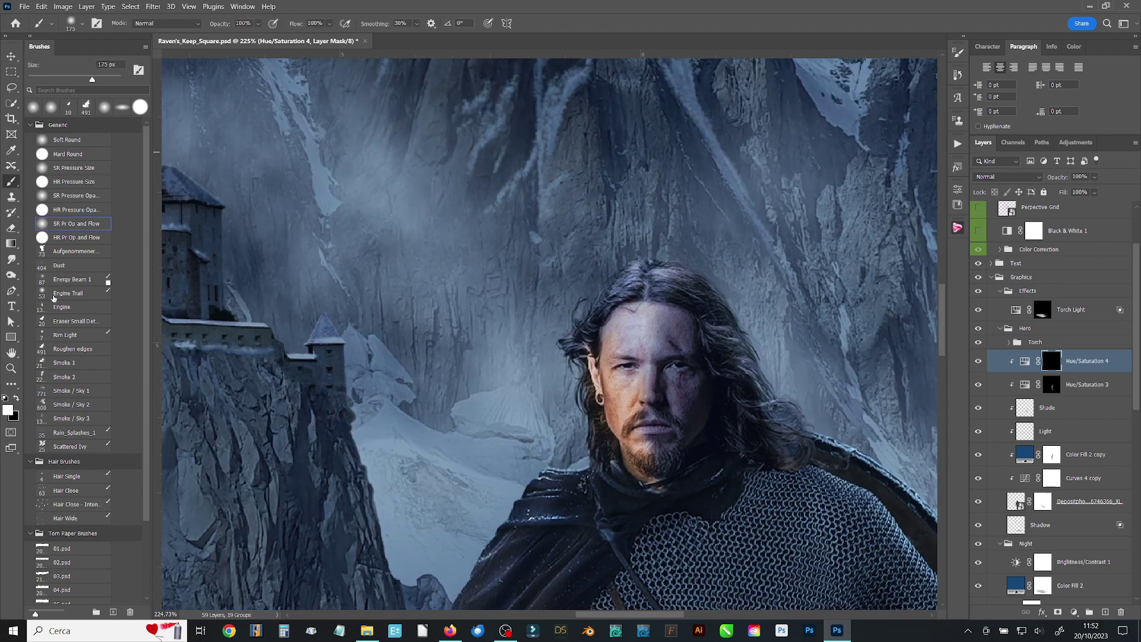
# Pan and rotate the view to bring the warrior's hand and torch close
pyautogui.moveTo(541, 477); pyautogui.dragTo(577, 406)
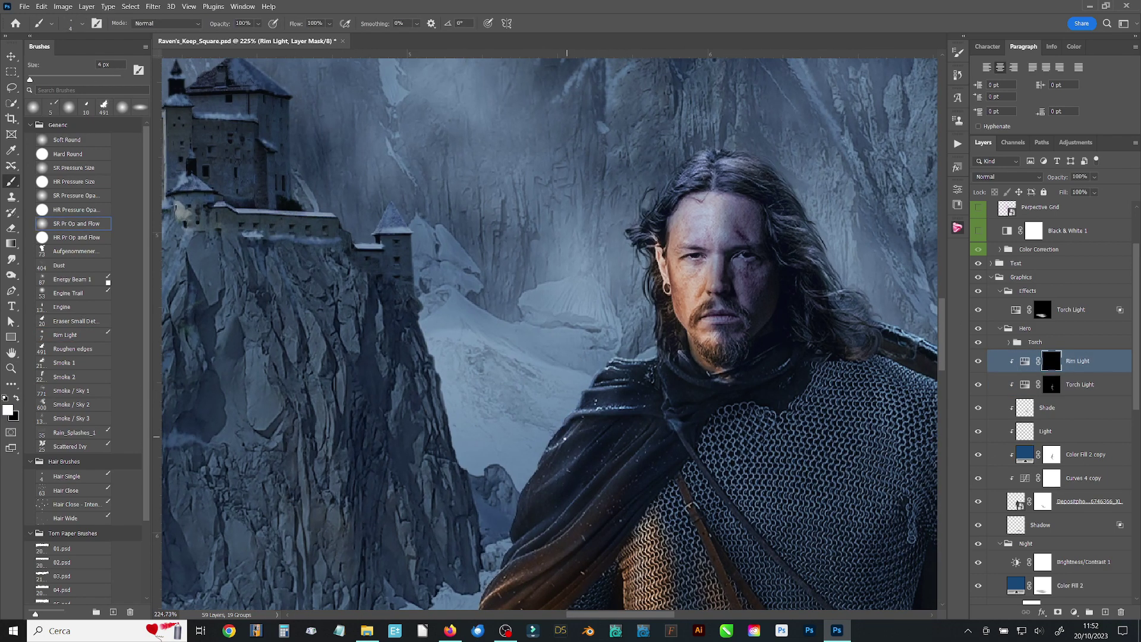
pyautogui.moveTo(634, 384); pyautogui.dragTo(700, 246)
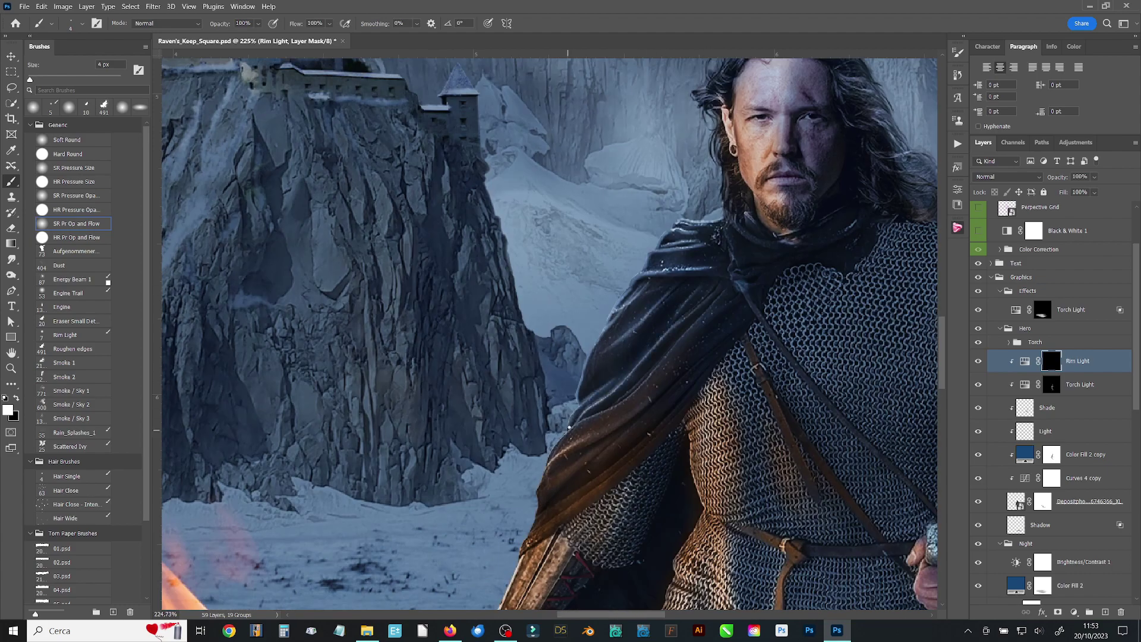
pyautogui.moveTo(562, 513)
pyautogui.mouseDown()
pyautogui.moveTo(564, 428)
pyautogui.moveTo(648, 434)
pyautogui.mouseUp()
pyautogui.moveTo(607, 475); pyautogui.dragTo(676, 326)
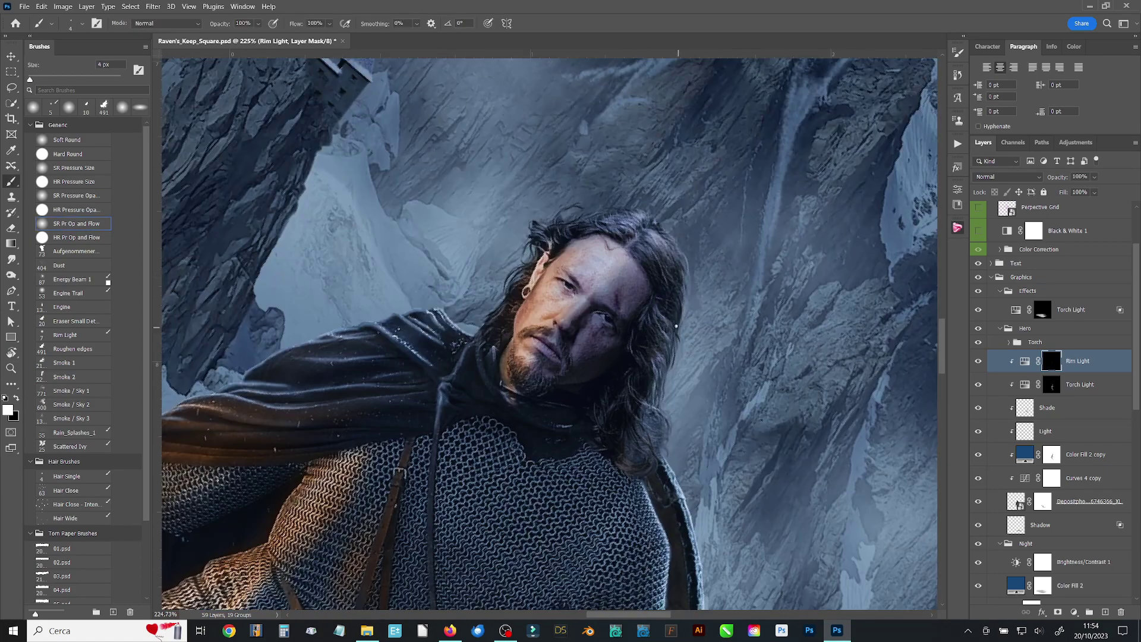
pyautogui.moveTo(559, 211); pyautogui.dragTo(552, 267)
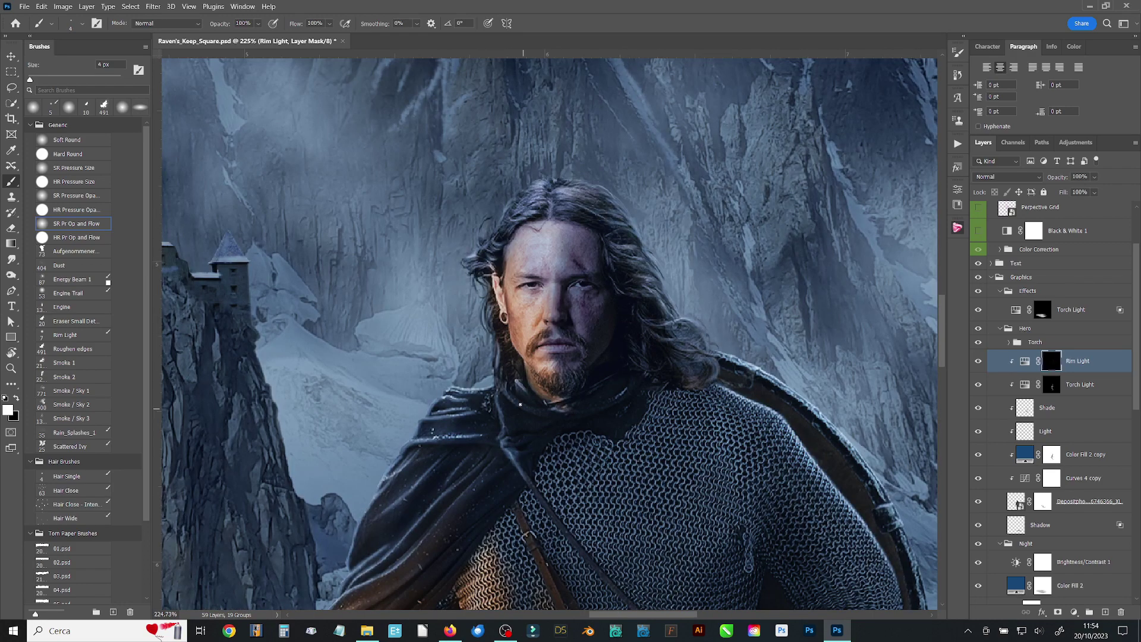
pyautogui.moveTo(520, 405); pyautogui.dragTo(548, 510)
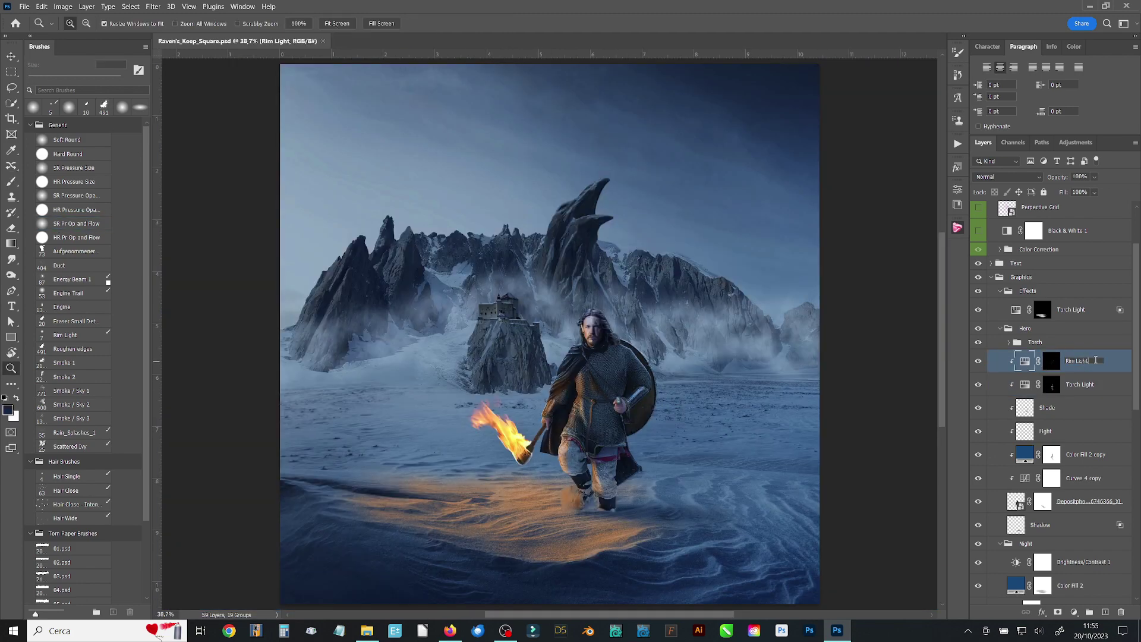
# Zoom onto the hero's torch and shield hands to paint orange rim light on the mask
pyautogui.rightClick(1061, 361)
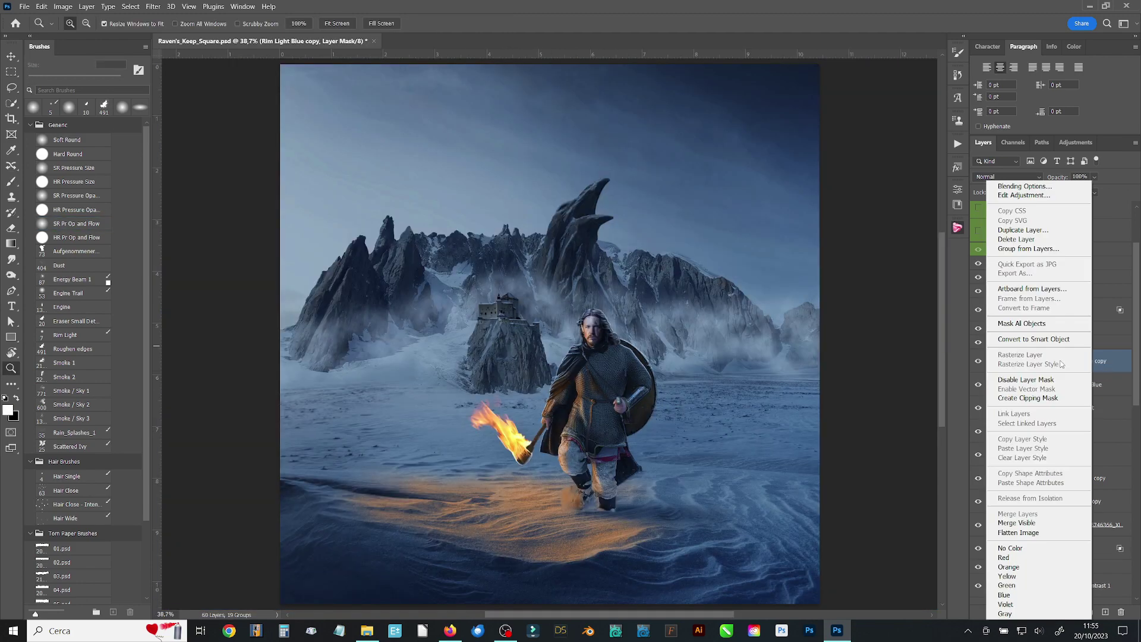
pyautogui.press('Escape')
pyautogui.moveTo(533, 370)
pyautogui.mouseDown()
pyautogui.moveTo(627, 438)
pyautogui.moveTo(518, 608)
pyautogui.mouseUp()
pyautogui.press('b')
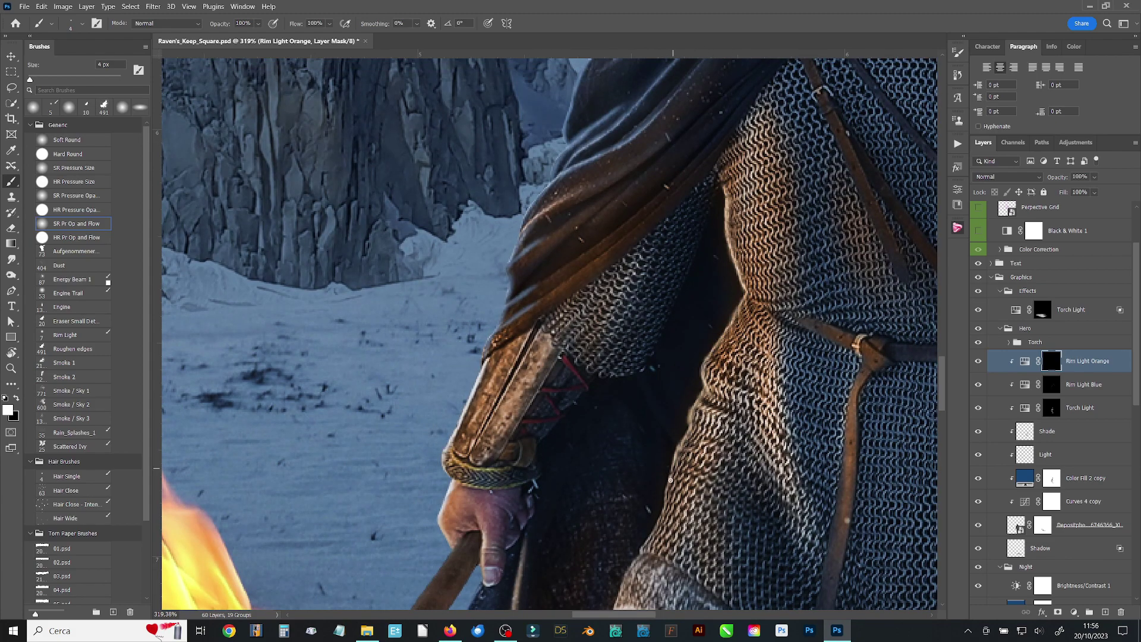
pyautogui.scroll(-5, 670, 480)
pyautogui.scroll(-3, 600, 381)
pyautogui.scroll(-3, 530, 282)
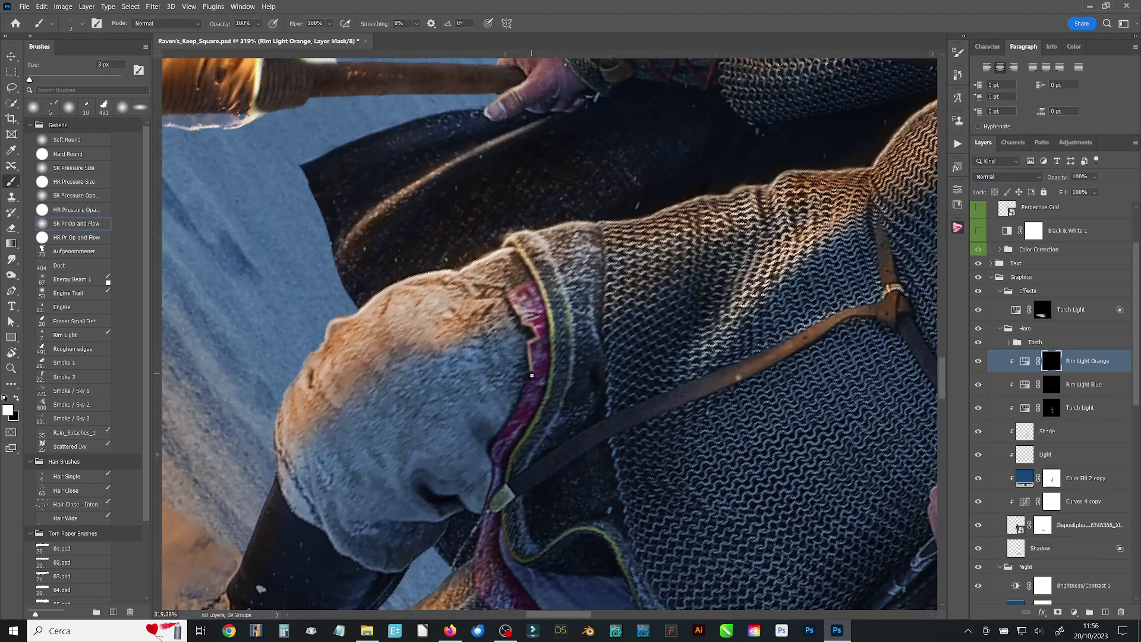
pyautogui.scroll(4, 602, 372)
pyautogui.scroll(3, 590, 223)
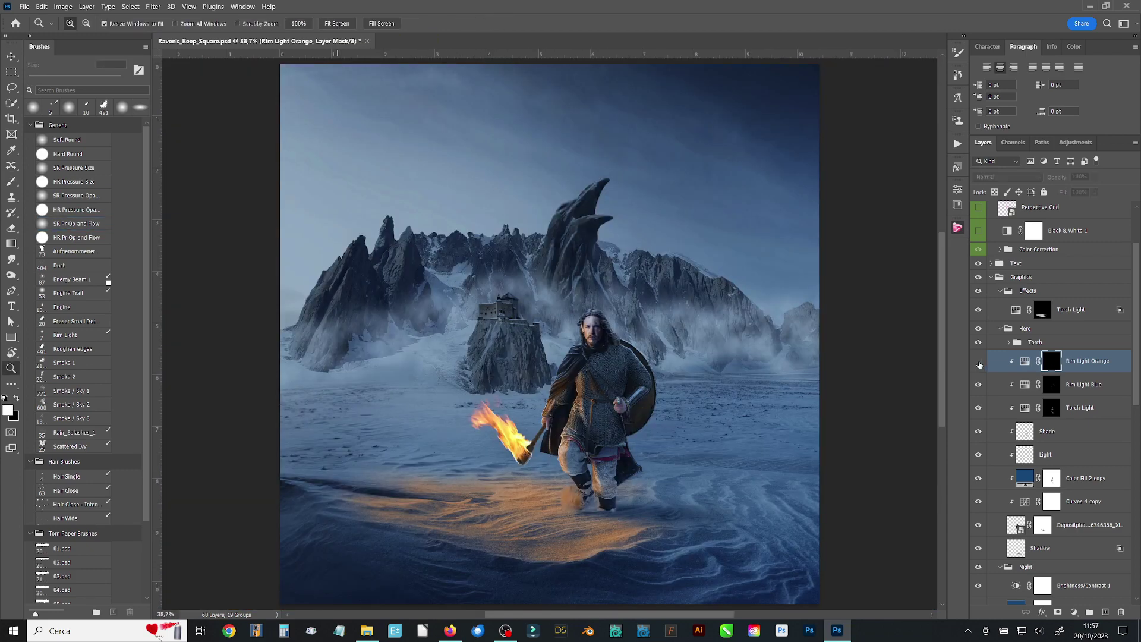
pyautogui.moveTo(460, 473)
pyautogui.mouseDown()
pyautogui.moveTo(495, 270)
pyautogui.moveTo(543, 354)
pyautogui.mouseUp()
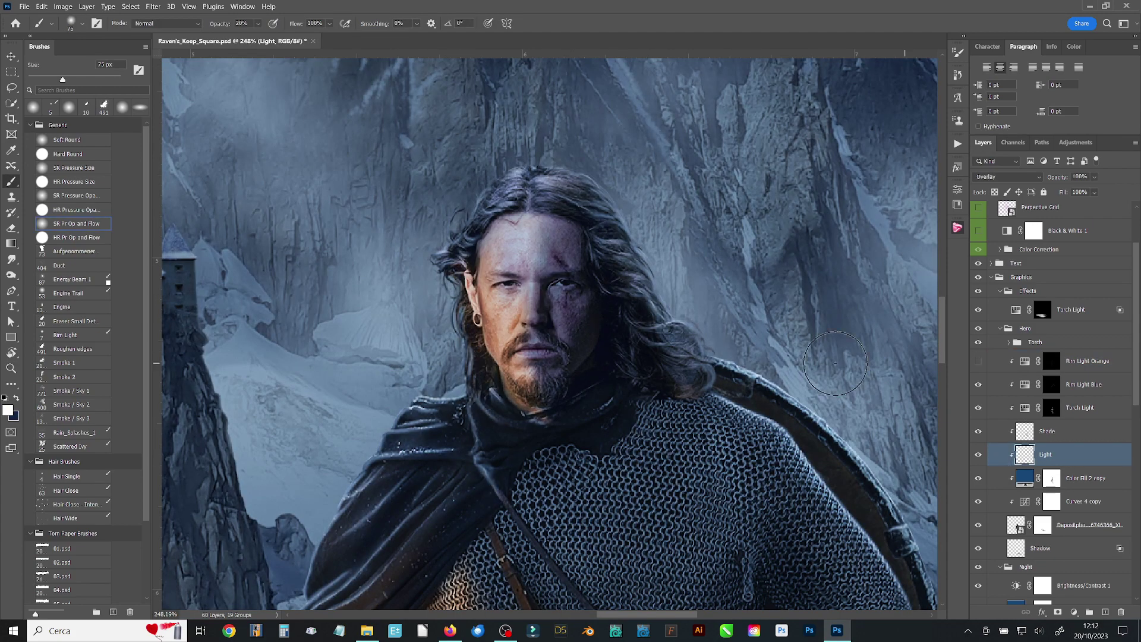
# Fit the scene in view and add a new layer above Torch Light for Castle Lights
pyautogui.press('z')
pyautogui.hotkey('ctrl', '0')
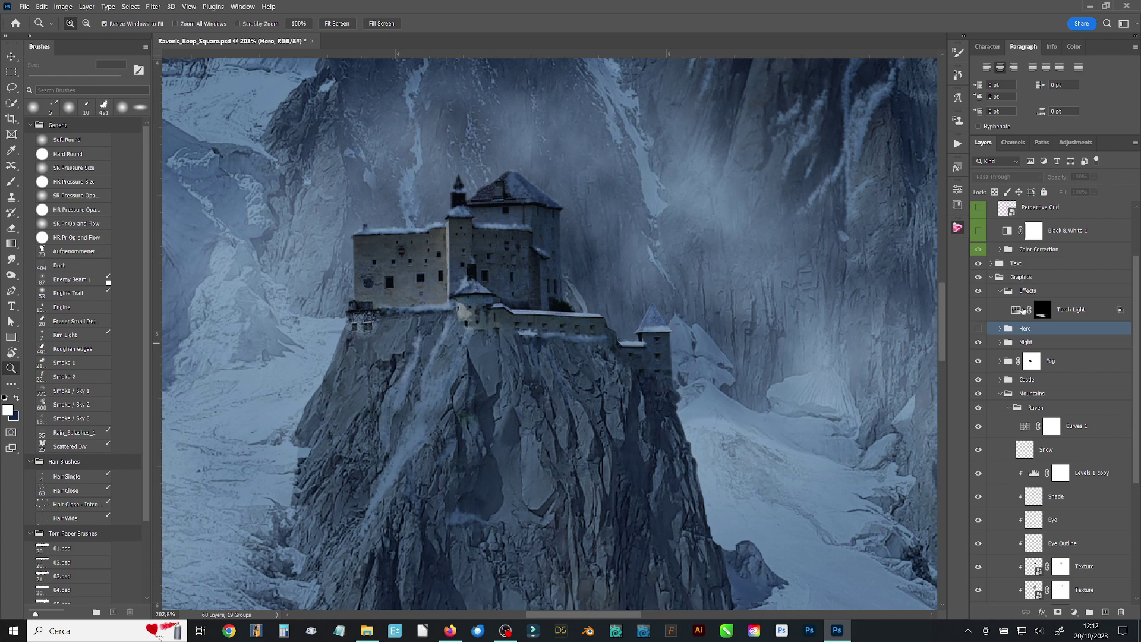
pyautogui.click(1022, 310)
pyautogui.hotkey('ctrl', 'shift', 'alt', 'n')
pyautogui.doubleClick(1040, 309)
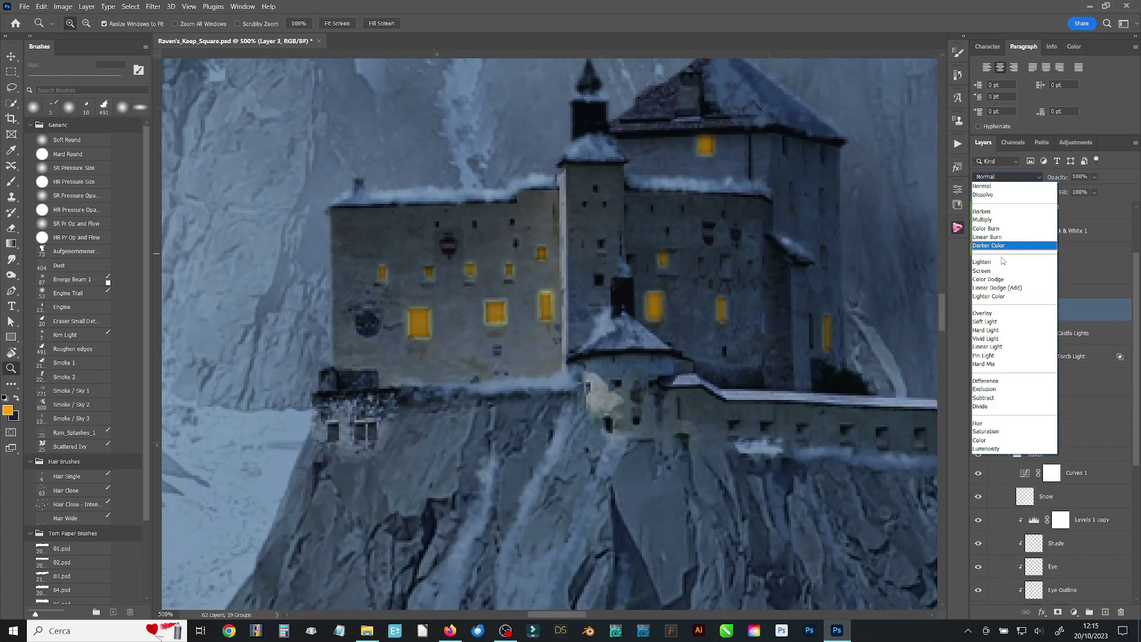
# Blend the window light in Screen mode and shrink the smoke brush slightly
pyautogui.click(998, 270)
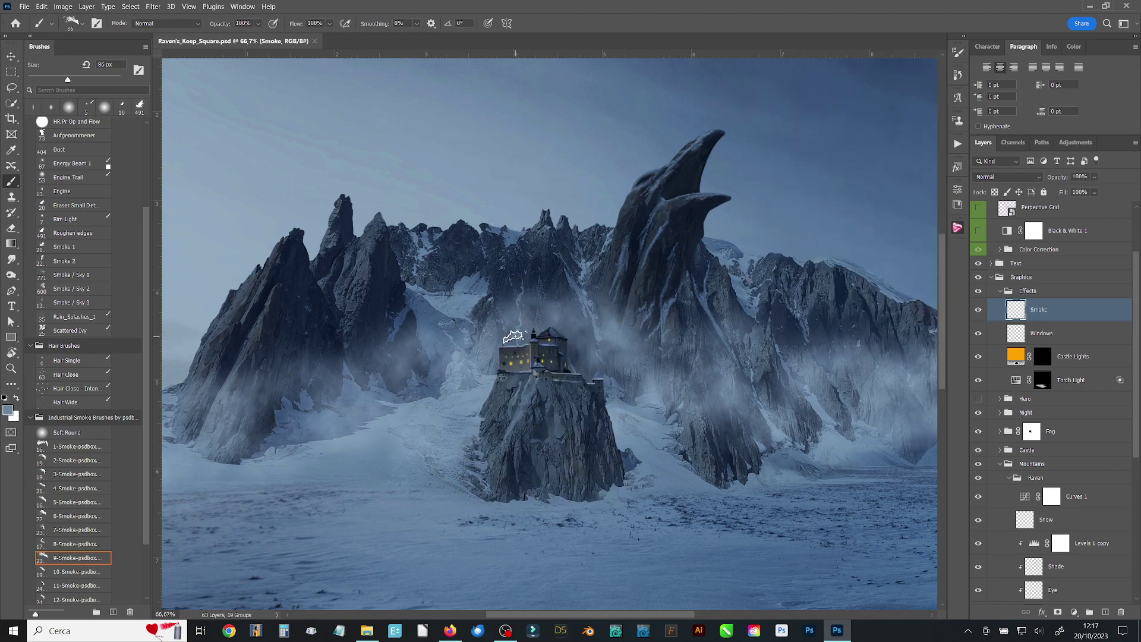
pyautogui.scroll(3, 505, 357)
pyautogui.press('[')
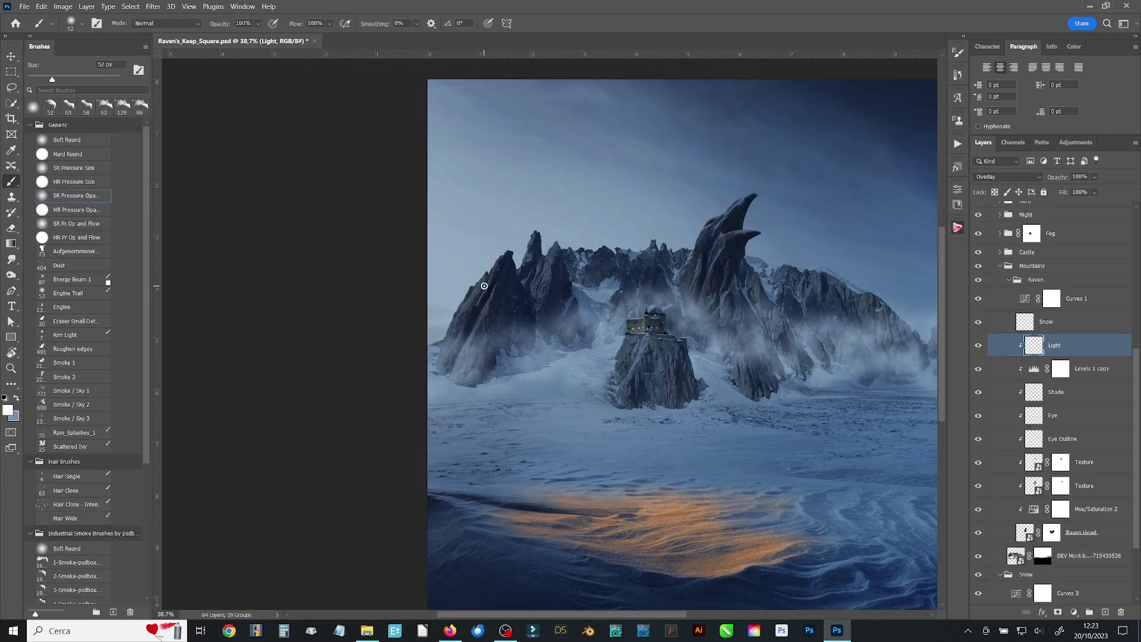
# Move the Light layer below Raven Head and load the raven peak selection from its mask
pyautogui.moveTo(1053, 345); pyautogui.dragTo(1049, 532)
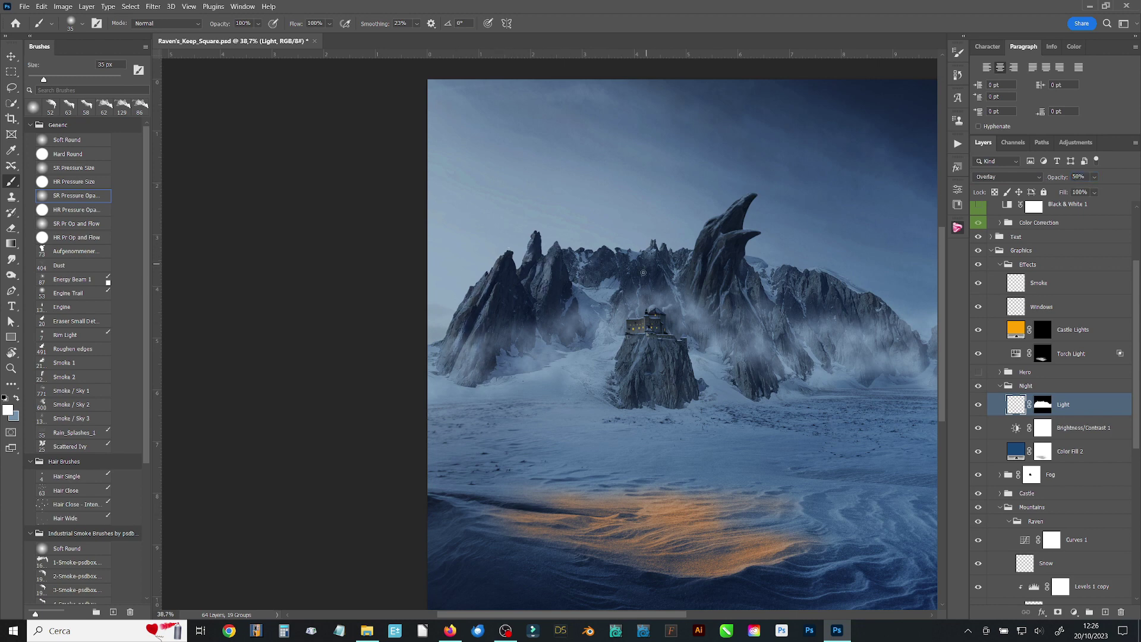
pyautogui.scroll(-1, 1099, 446)
pyautogui.keyDown('ctrl'); pyautogui.click(1047, 383); pyautogui.keyUp('ctrl')
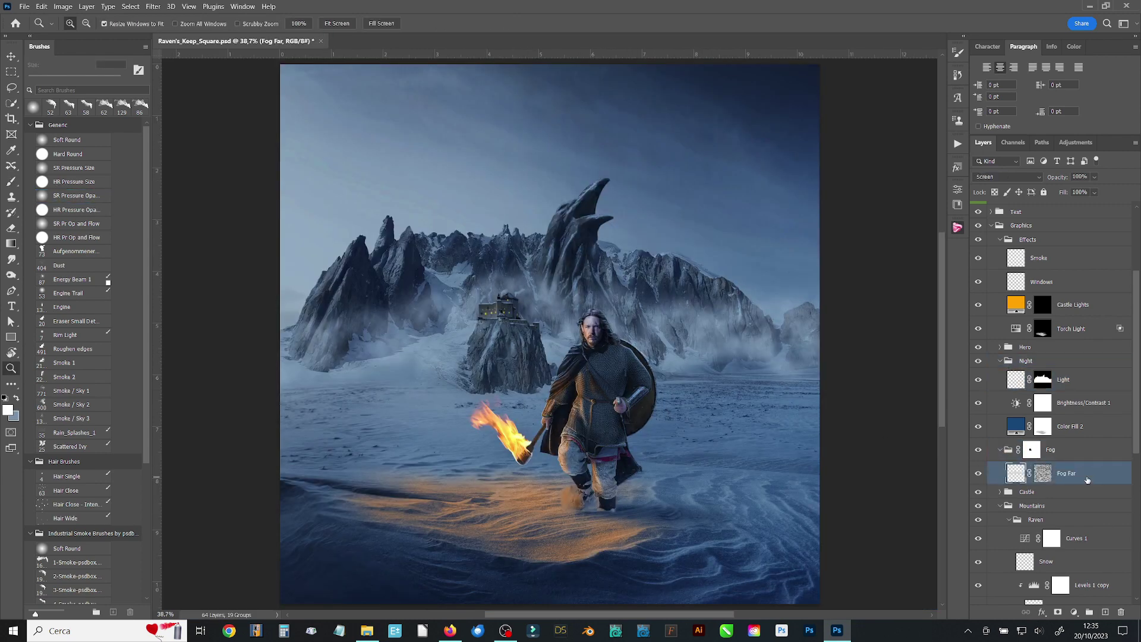
# Add a glow layer above Fog Far, paint it with a large soft brush, and move it out of the Fog group
pyautogui.hotkey('ctrl', 'shift', 'alt', 'n')
pyautogui.press('b')
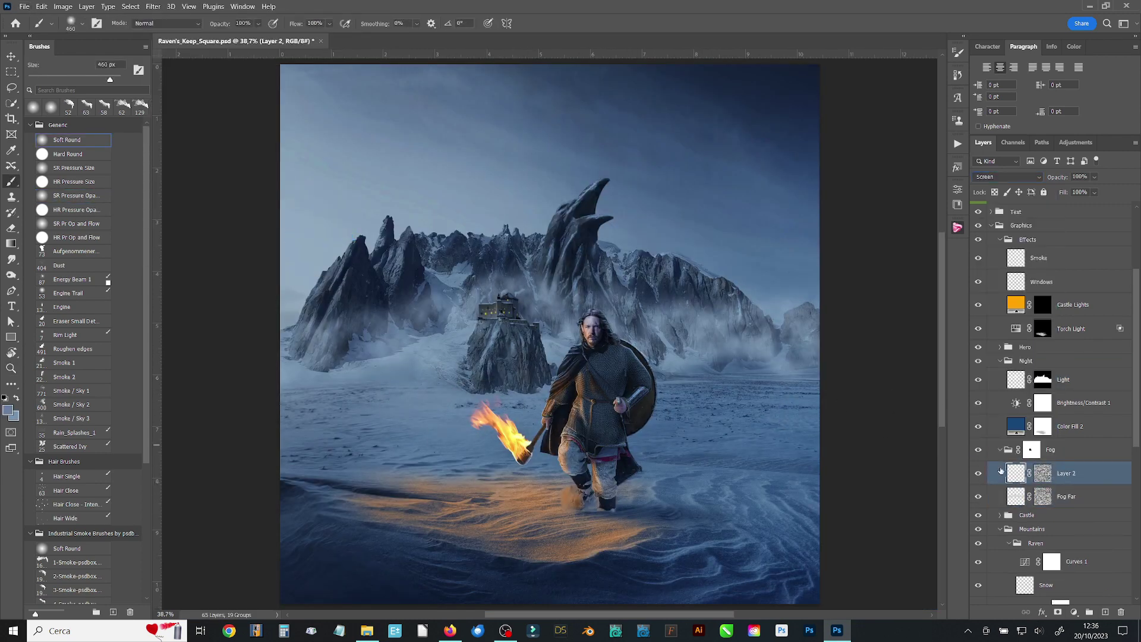
pyautogui.moveTo(1001, 471)
pyautogui.mouseDown()
pyautogui.moveTo(1026, 460)
pyautogui.moveTo(984, 367)
pyautogui.mouseUp()
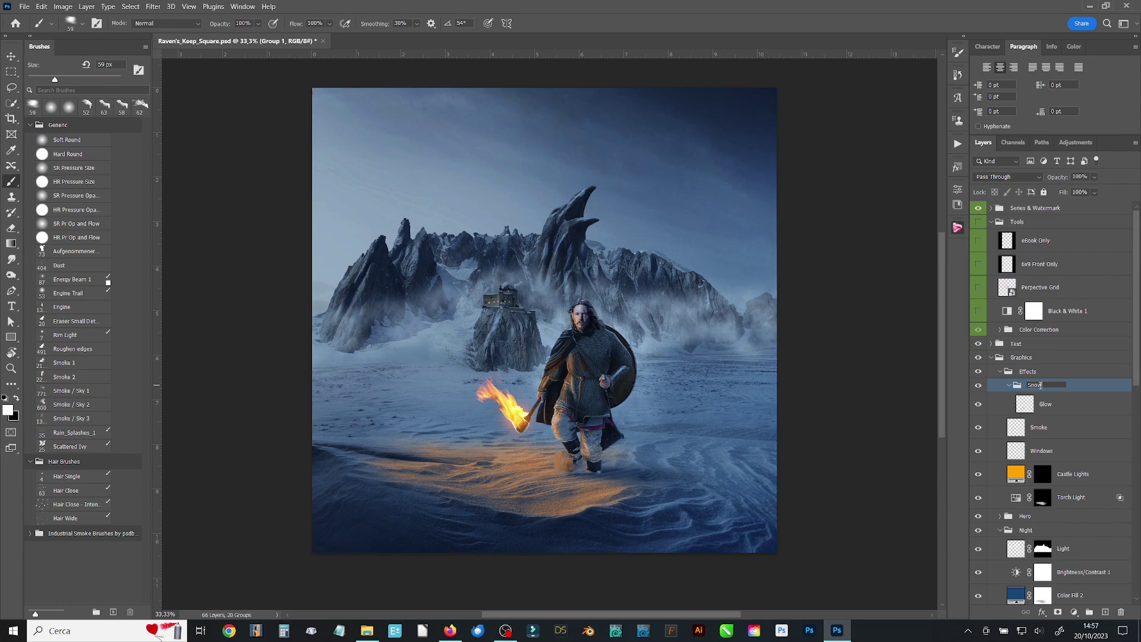
# Name the Snow group, then add a layer inside it filled with white and Add Noise applied
pyautogui.press('Return')
pyautogui.hotkey('ctrl', 'shift', 'alt', 'n')
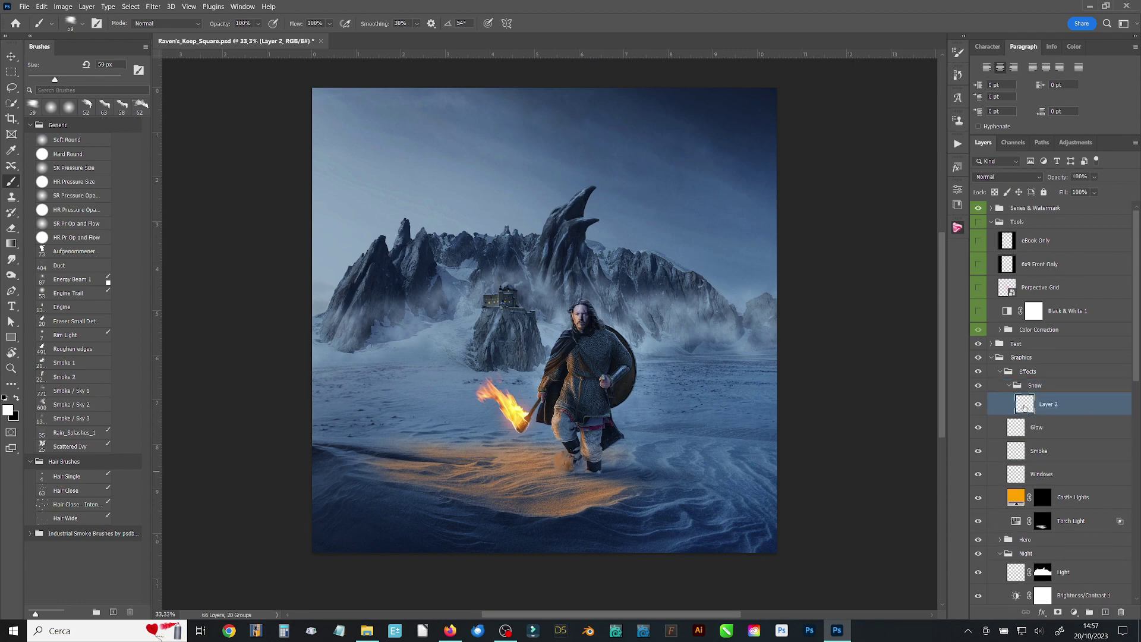
pyautogui.hotkey('alt', 'BackSpace')
pyautogui.click(153, 6)
pyautogui.click(324, 172)
pyautogui.click(624, 132)
# Blur the noise slightly, threshold it to sparse specks, and invert to white snow on black
pyautogui.click(153, 6)
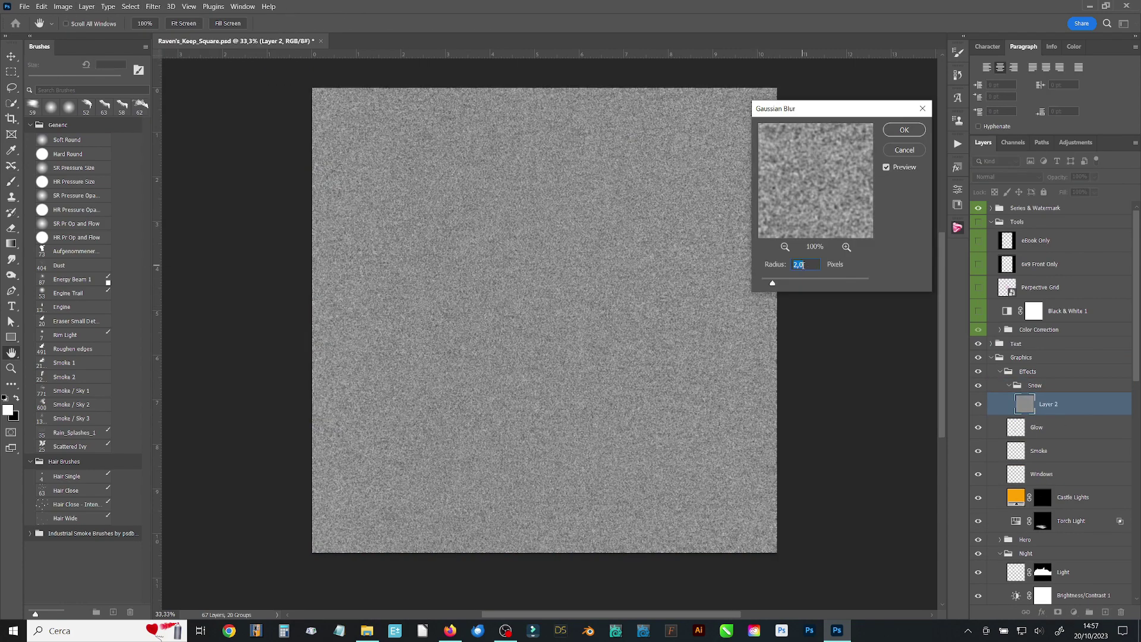
pyautogui.click(899, 127)
pyautogui.click(63, 6)
pyautogui.click(286, 213)
pyautogui.moveTo(616, 290); pyautogui.dragTo(607, 295)
pyautogui.click(714, 219)
pyautogui.click(63, 6)
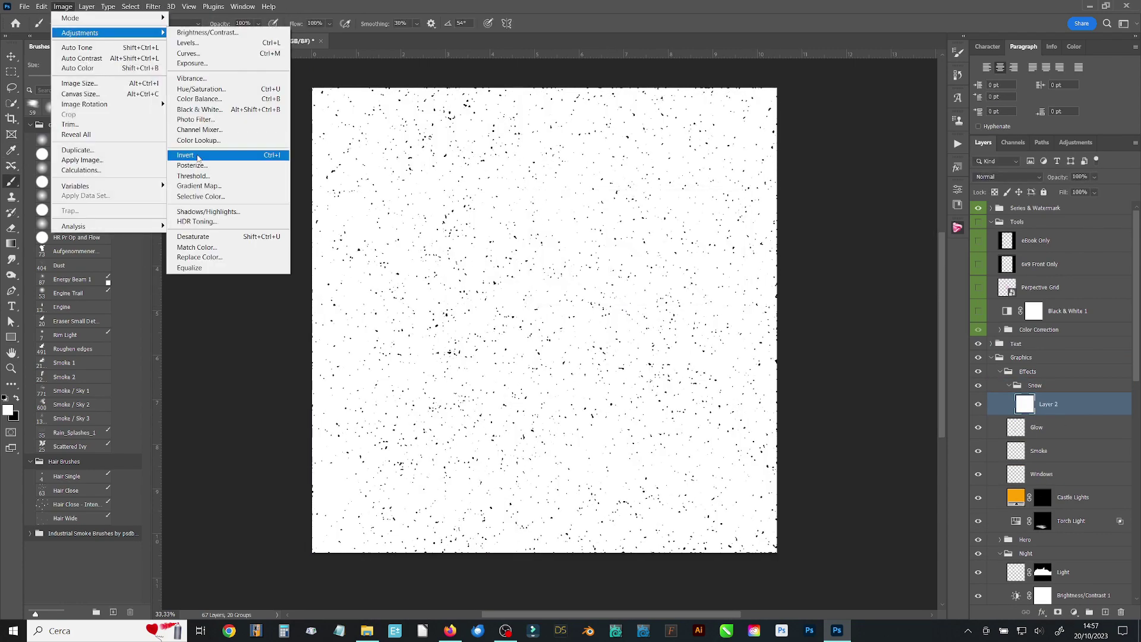
pyautogui.click(247, 153)
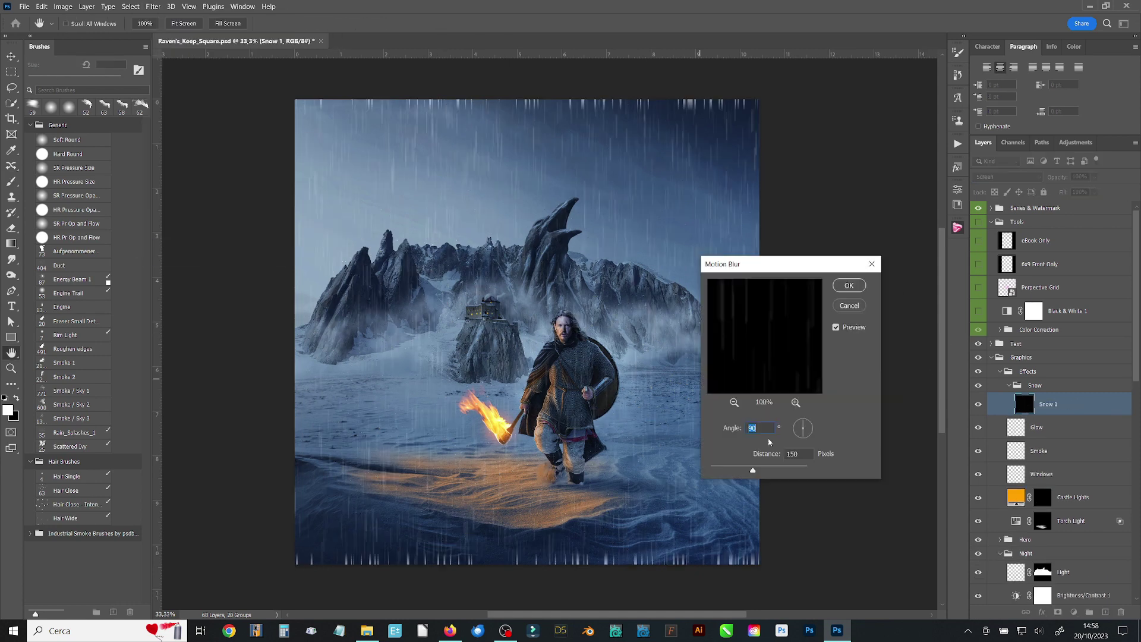
# Motion-blur the snow, then scale and reposition the background snow layer
pyautogui.press('Return')
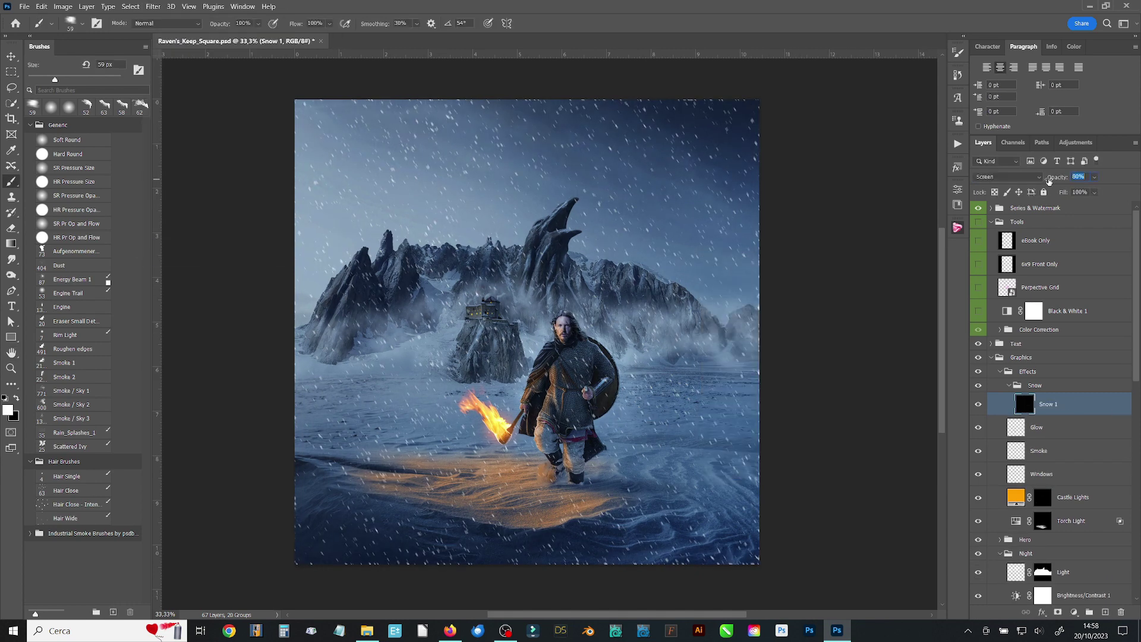
pyautogui.press('v')
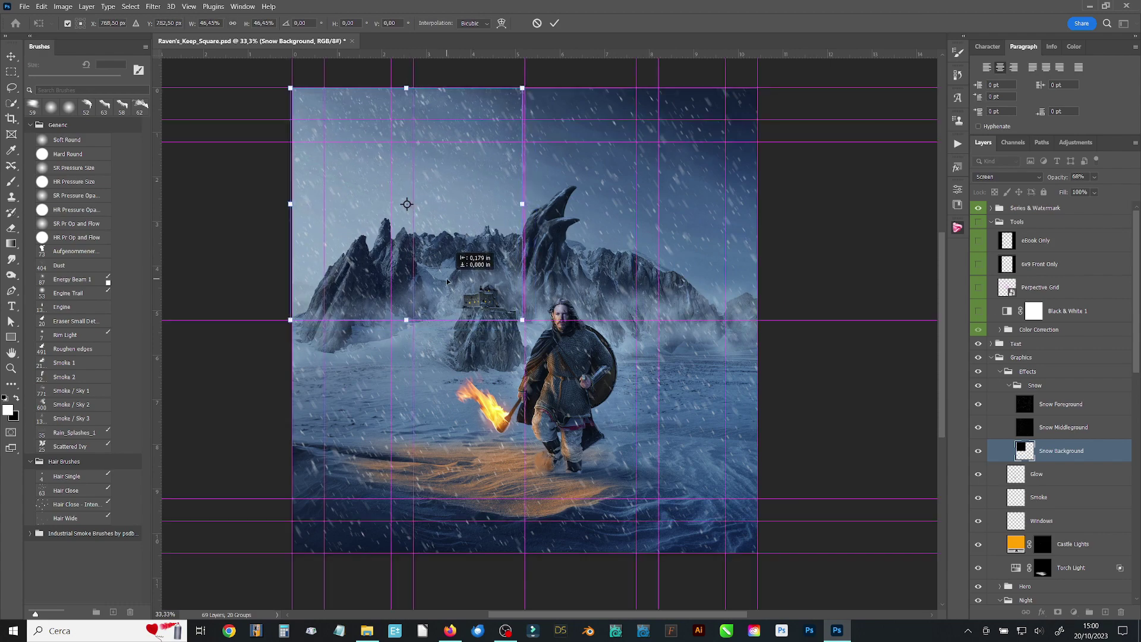
pyautogui.moveTo(448, 282); pyautogui.dragTo(687, 246)
pyautogui.press('Return')
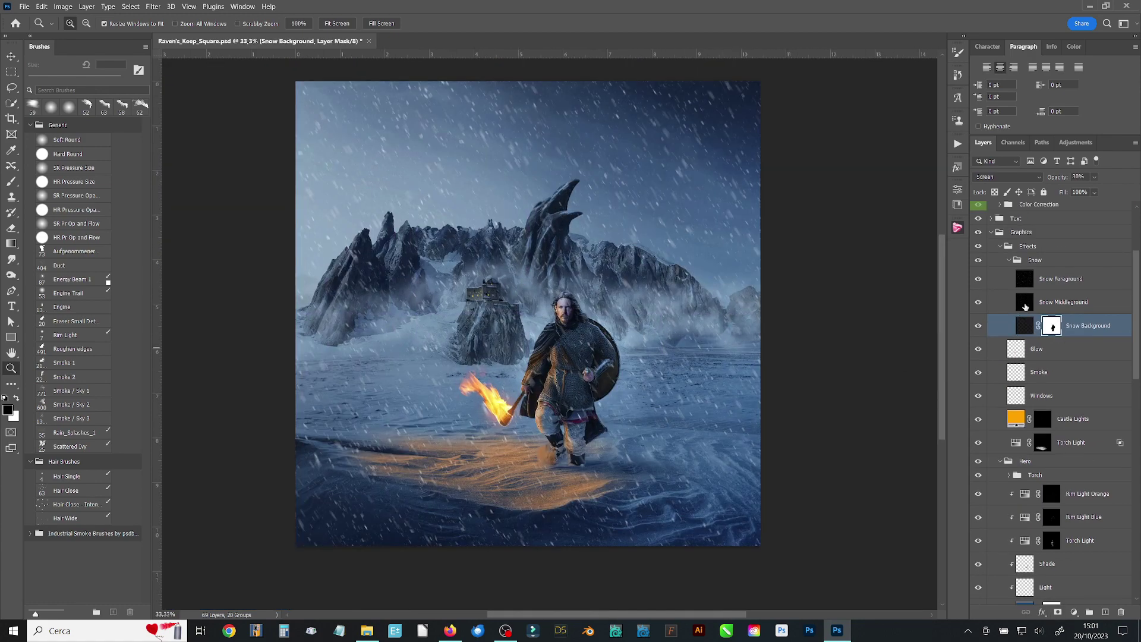
pyautogui.click(152, 6)
# In the Camera Raw Light panel, set Contrast +10, Highlights +50 and Shadows -30
pyautogui.click(184, 89)
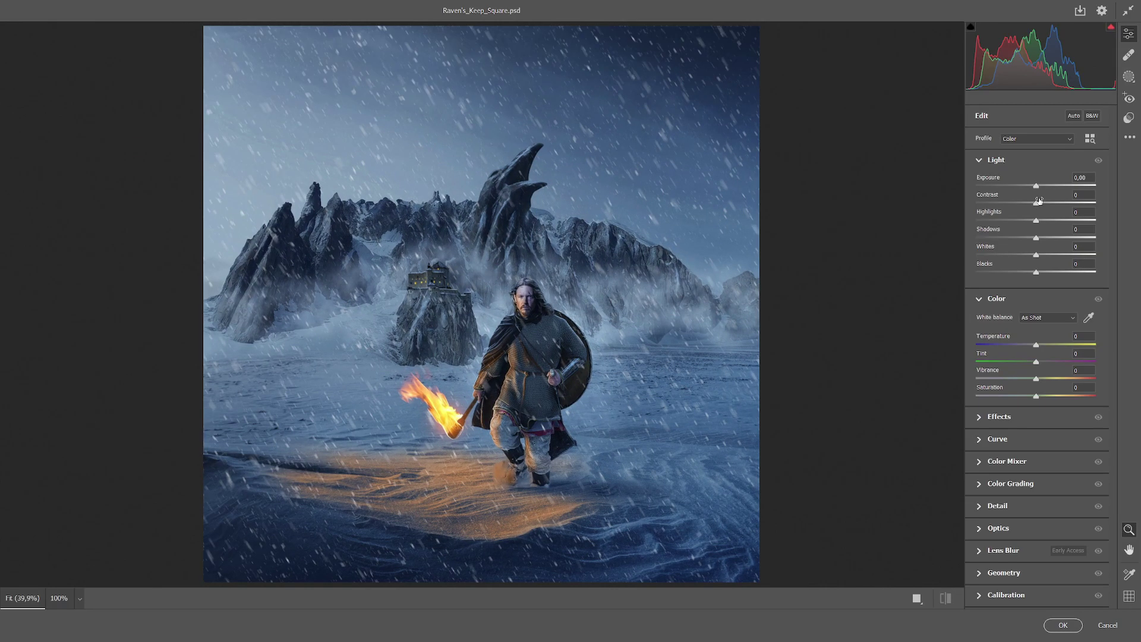
pyautogui.click(1098, 163)
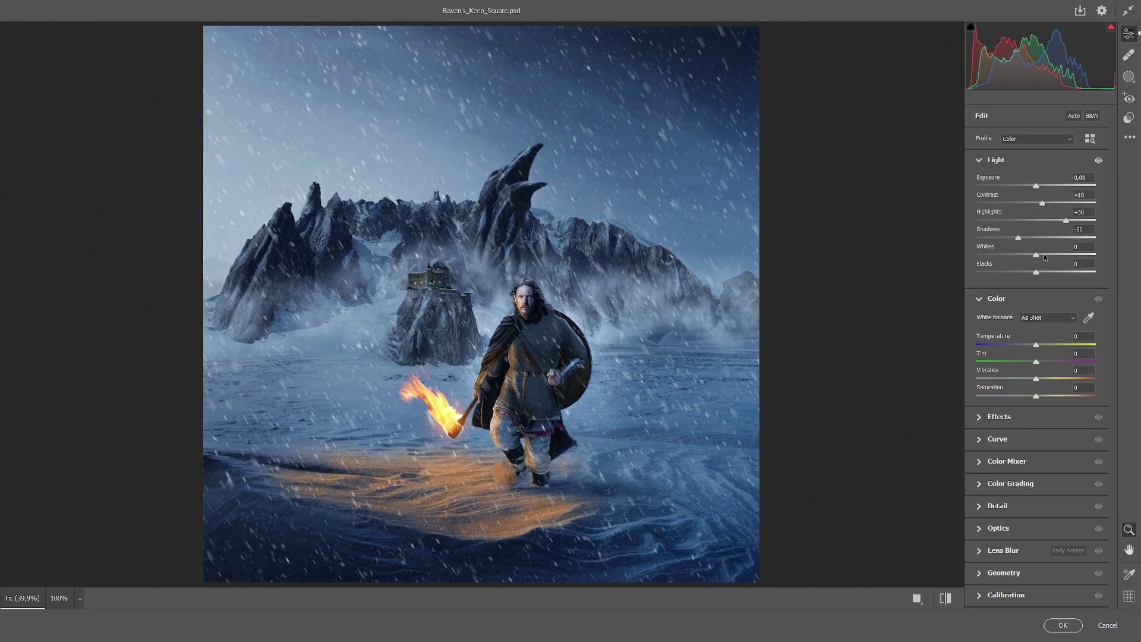